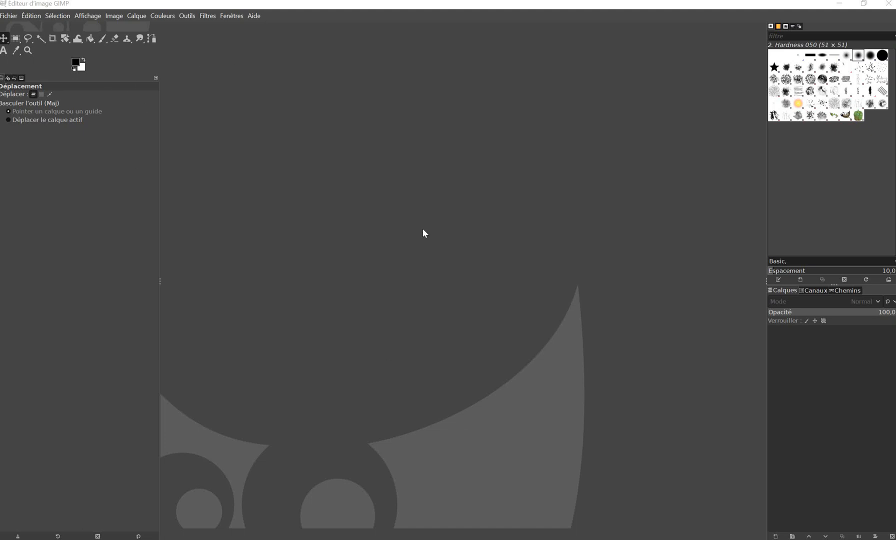
{"action": "left_click", "coordinate": [163, 17]}
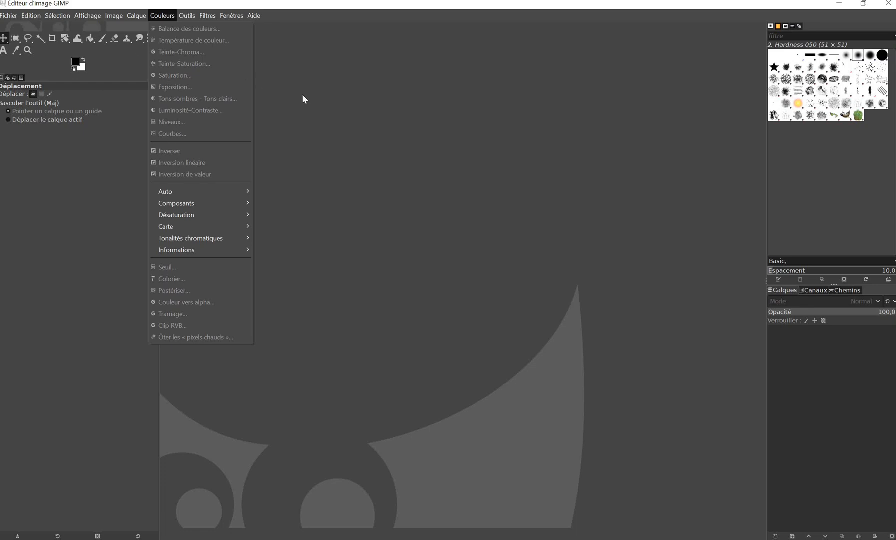
{"action": "left_click", "coordinate": [338, 148]}
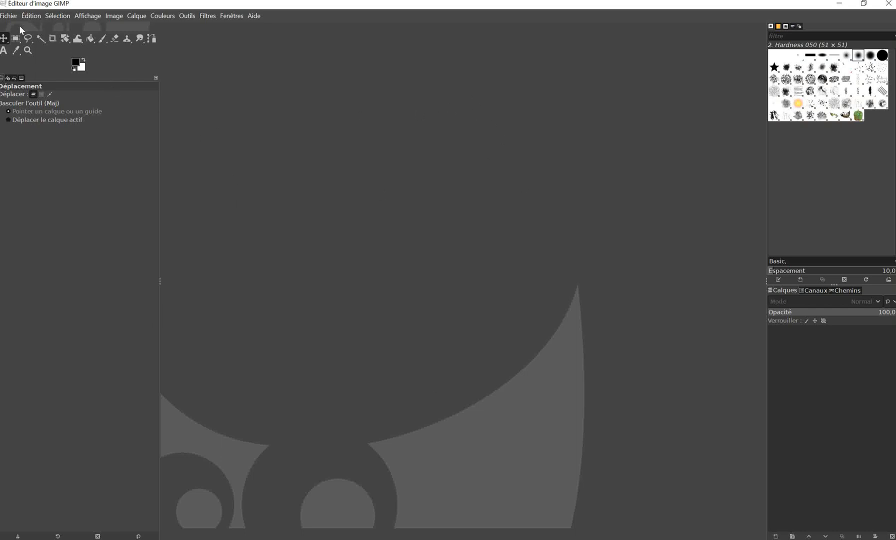
Open the image DSC_0030.JPG from the PHOTOS VIDEO folder on the desktop.
{"action": "left_click", "coordinate": [8, 16]}
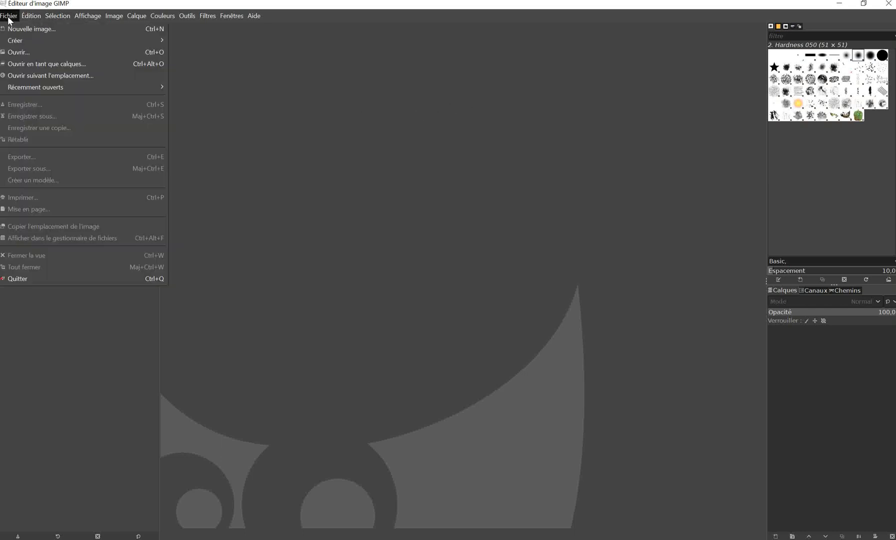
{"action": "left_click", "coordinate": [15, 52]}
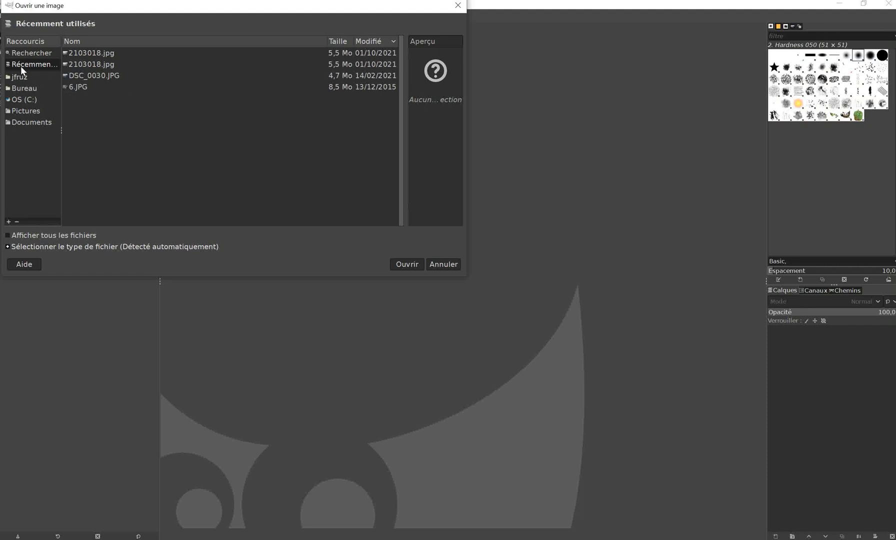
{"action": "left_click", "coordinate": [21, 89]}
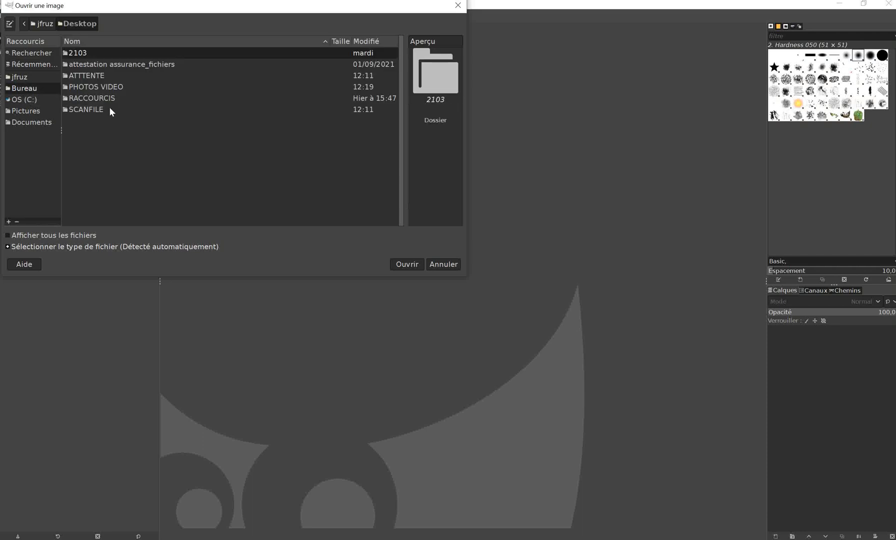
{"action": "double_click", "coordinate": [84, 86]}
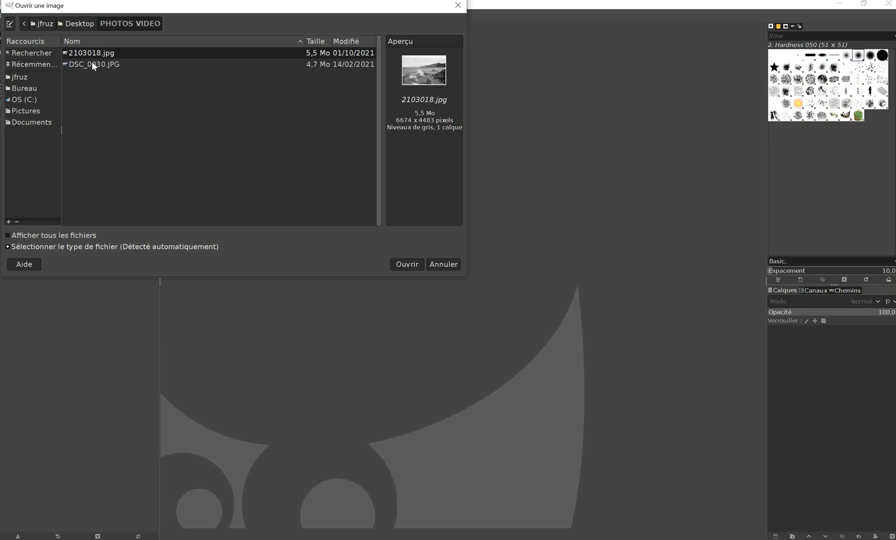
{"action": "left_click", "coordinate": [92, 65]}
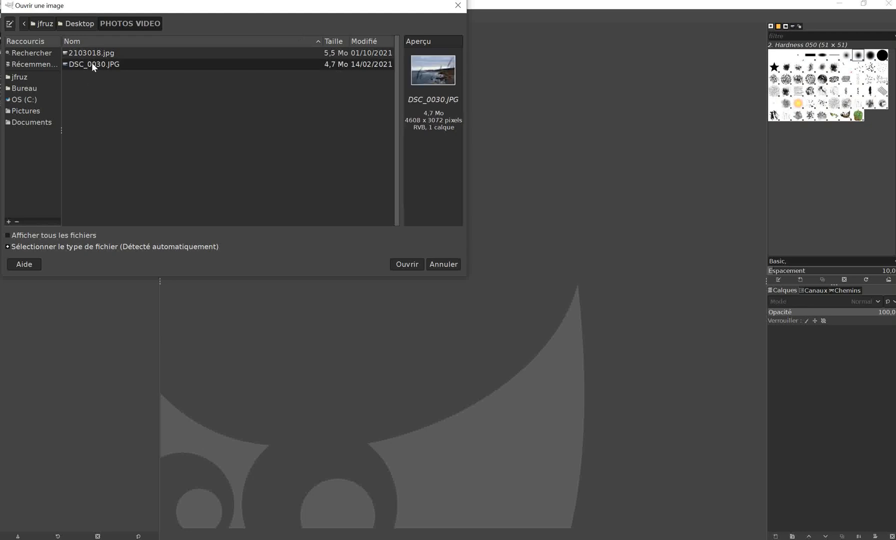
{"action": "left_click", "coordinate": [409, 263]}
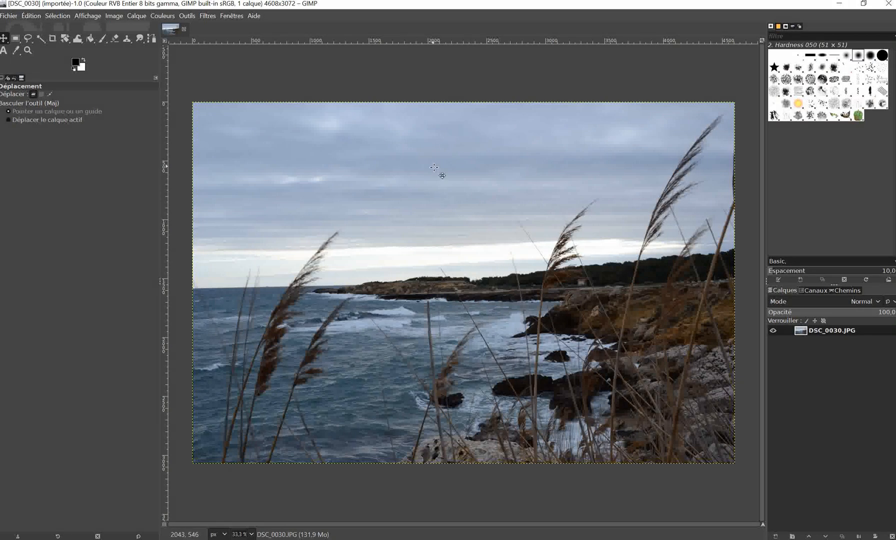
{"action": "left_click", "coordinate": [188, 16]}
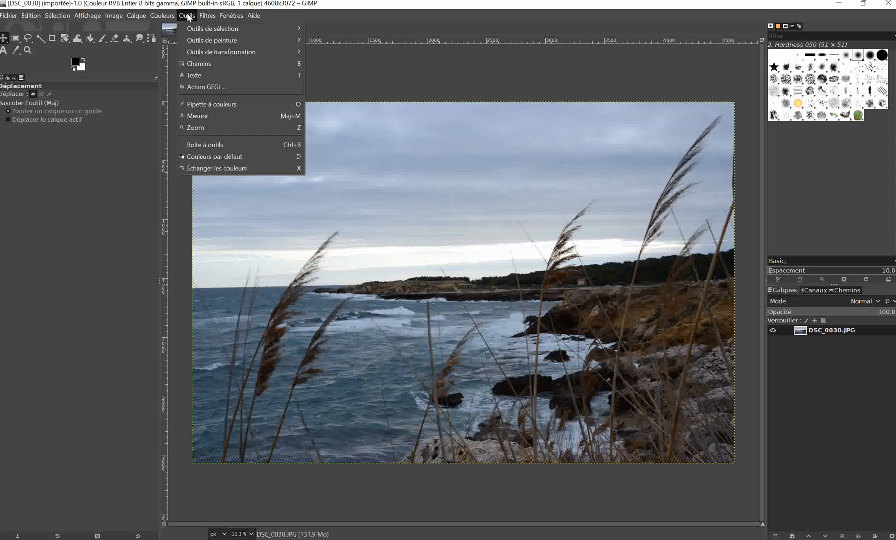
{"action": "mouse_move", "coordinate": [207, 16]}
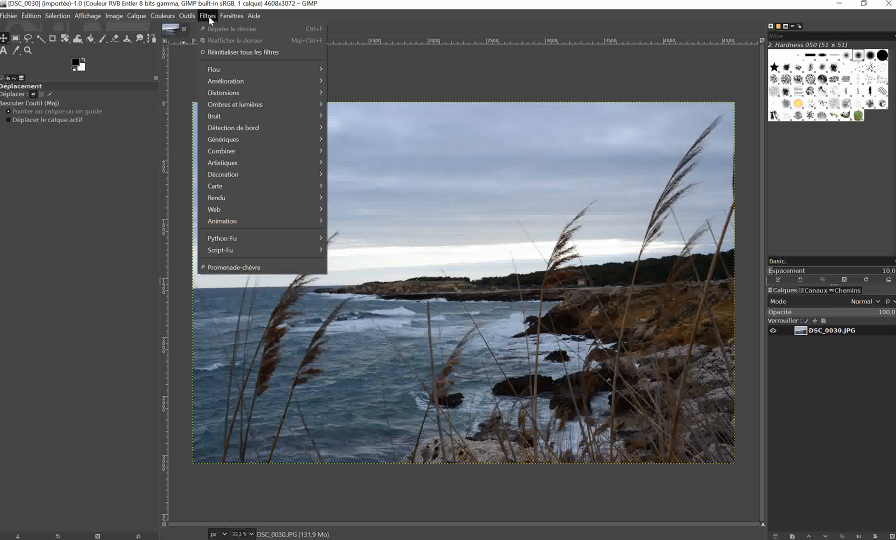
{"action": "mouse_move", "coordinate": [224, 86]}
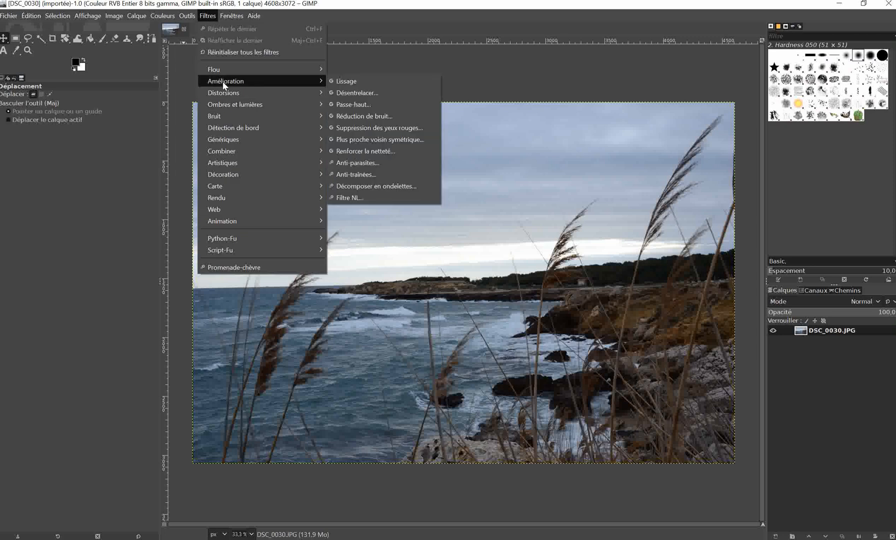
{"action": "left_click", "coordinate": [354, 154]}
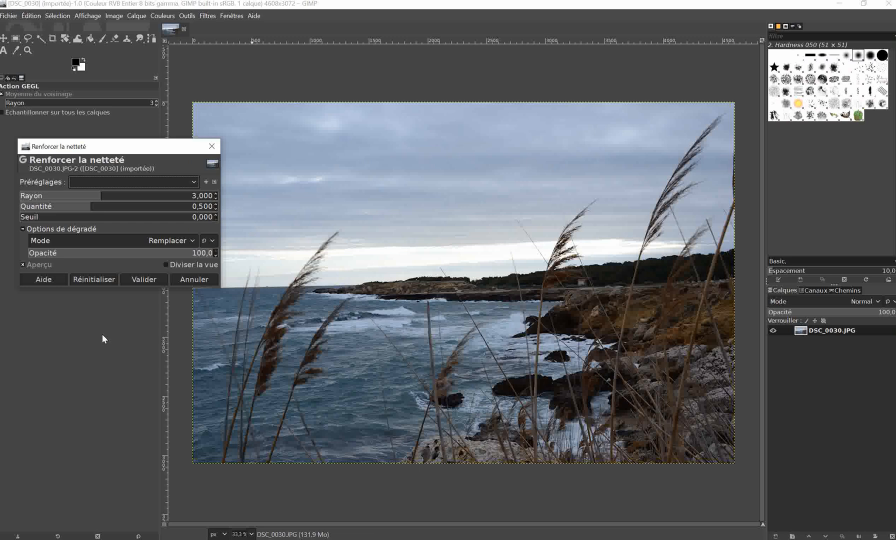
{"action": "left_click", "coordinate": [212, 146]}
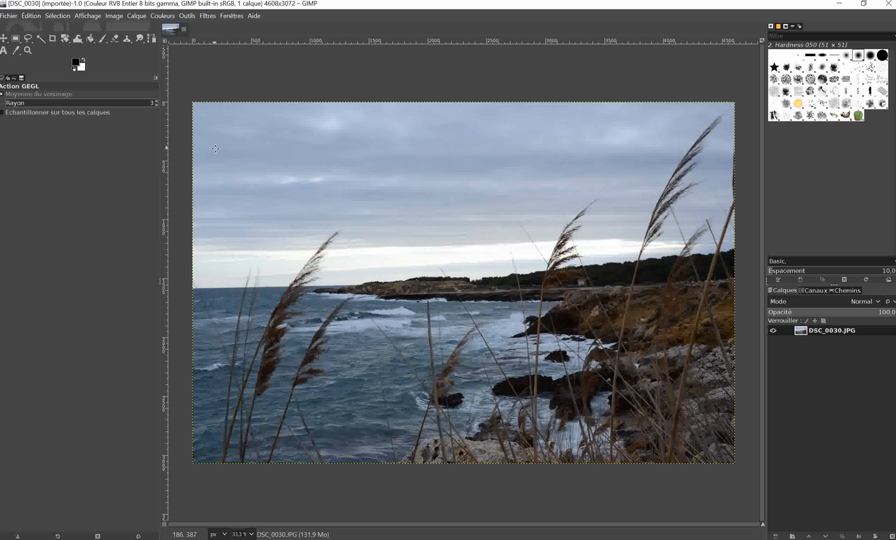
{"action": "left_click", "coordinate": [208, 17]}
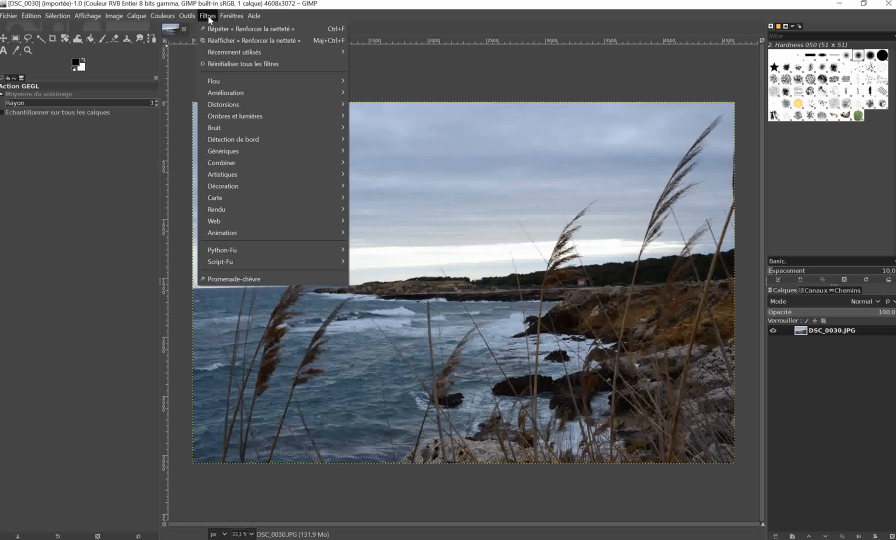
{"action": "mouse_move", "coordinate": [228, 15]}
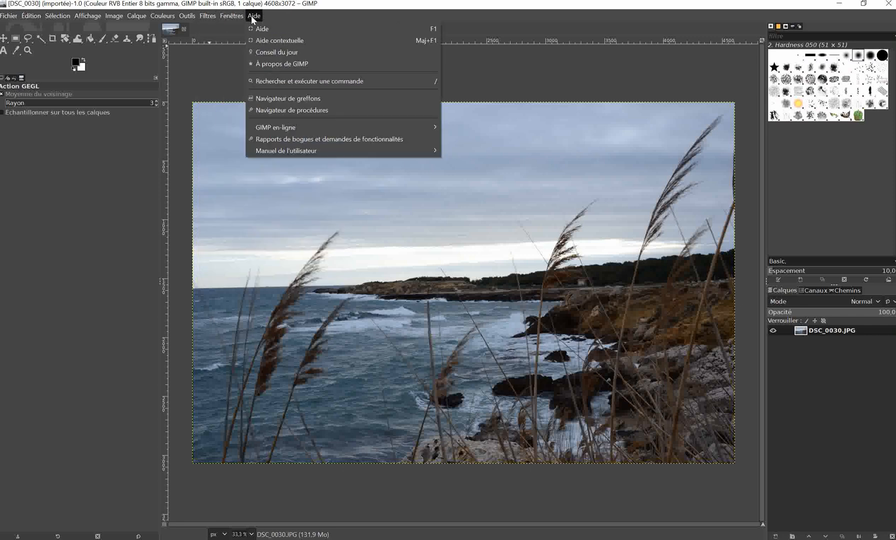
{"action": "mouse_move", "coordinate": [190, 19]}
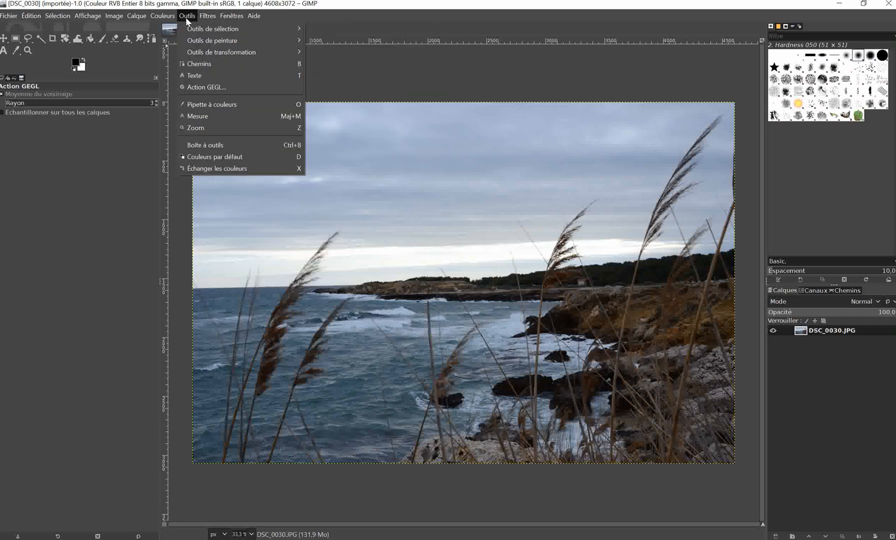
{"action": "left_click", "coordinate": [73, 198]}
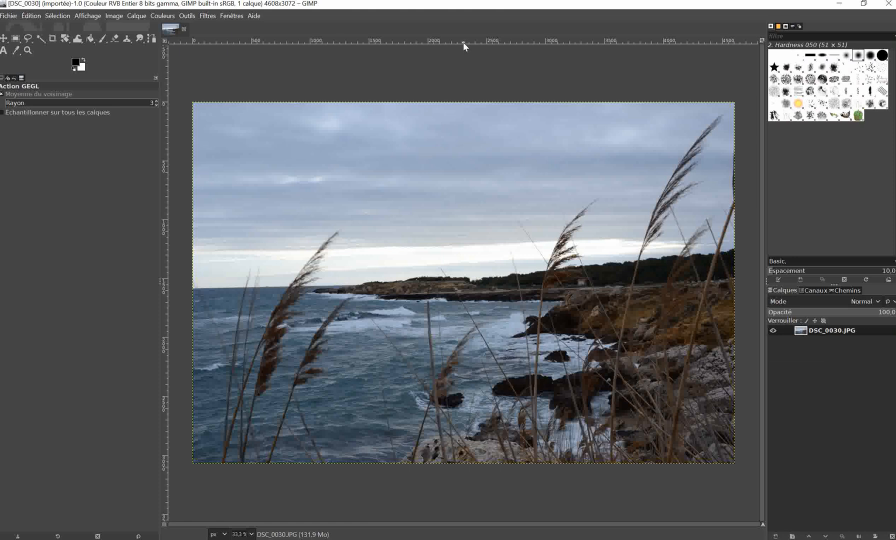
Place a horizontal guide at about 1593 px along the horizon and rotate the photo by about 0.83 degrees to level it.
{"action": "left_click_drag", "start_coordinate": [463, 43], "coordinate": [444, 293]}
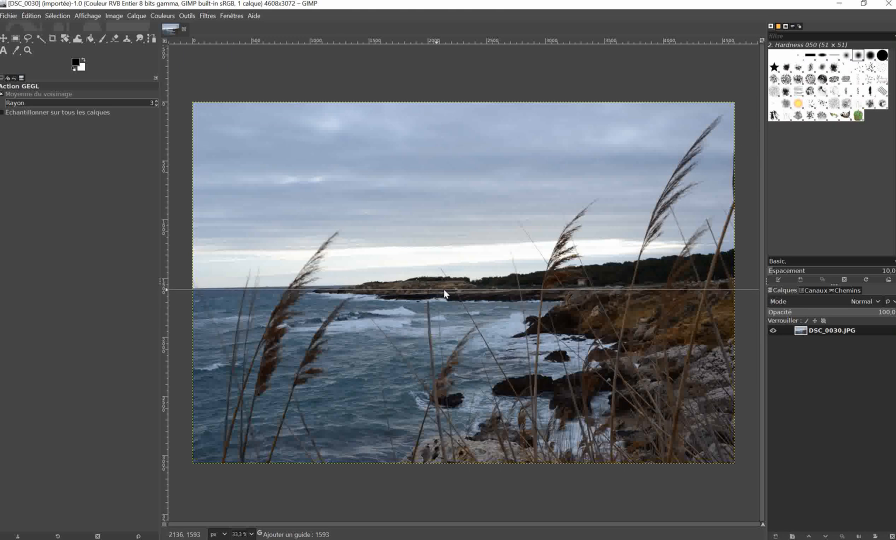
{"action": "left_click_drag", "start_coordinate": [445, 290], "coordinate": [445, 291]}
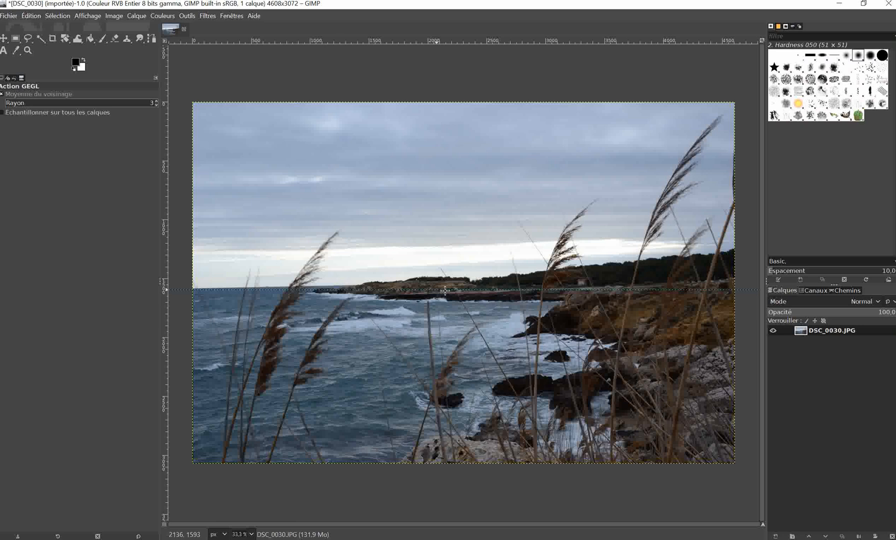
{"action": "left_click", "coordinate": [186, 17]}
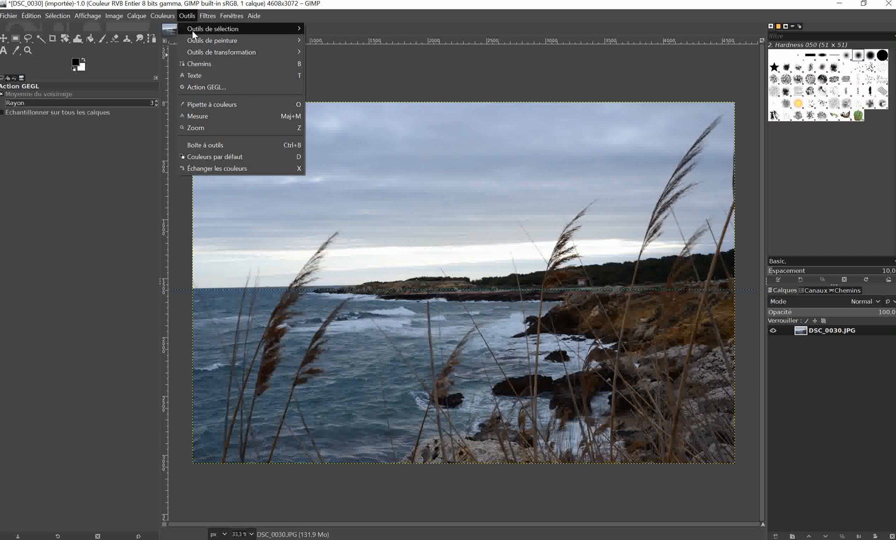
{"action": "mouse_move", "coordinate": [199, 51]}
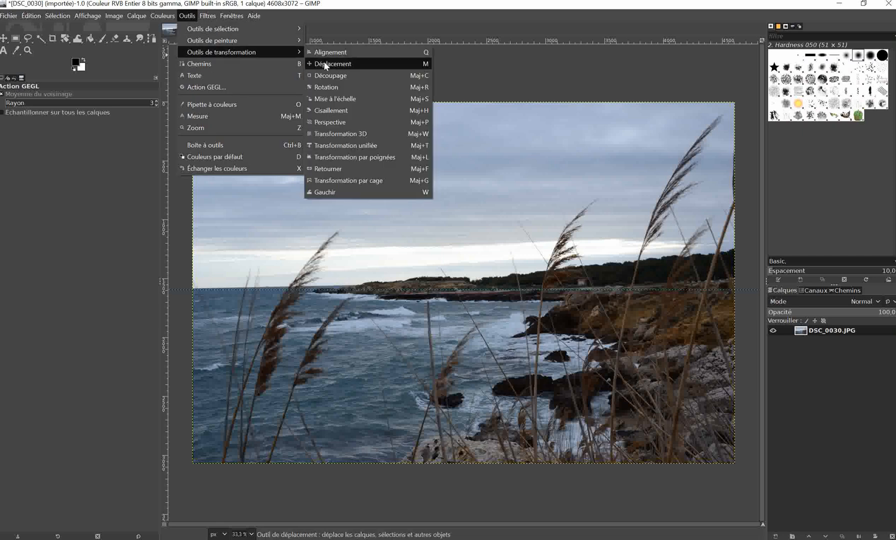
{"action": "left_click", "coordinate": [330, 87]}
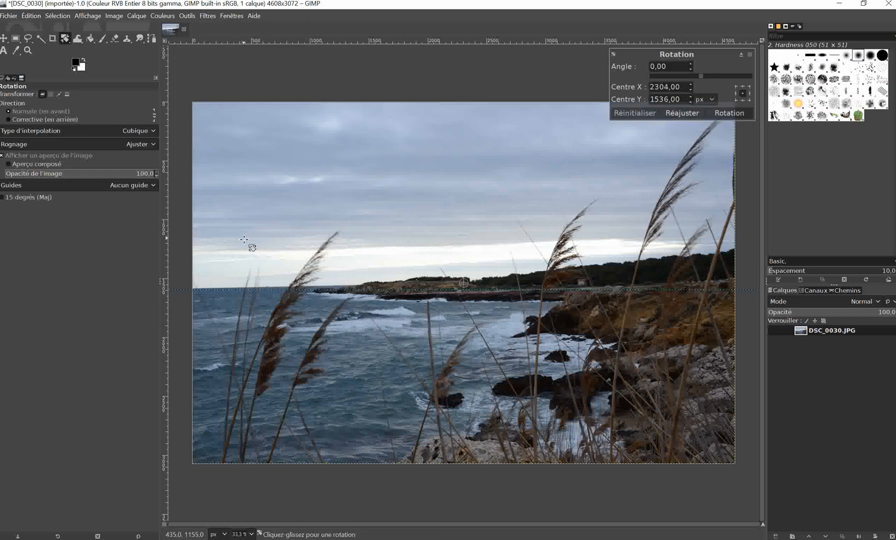
{"action": "left_click_drag", "start_coordinate": [242, 241], "coordinate": [242, 236]}
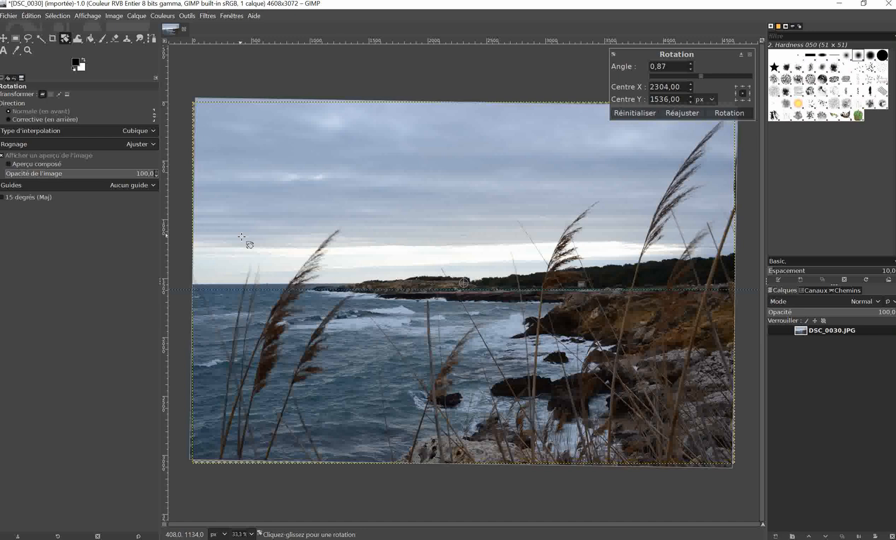
{"action": "left_click_drag", "start_coordinate": [459, 292], "coordinate": [457, 286]}
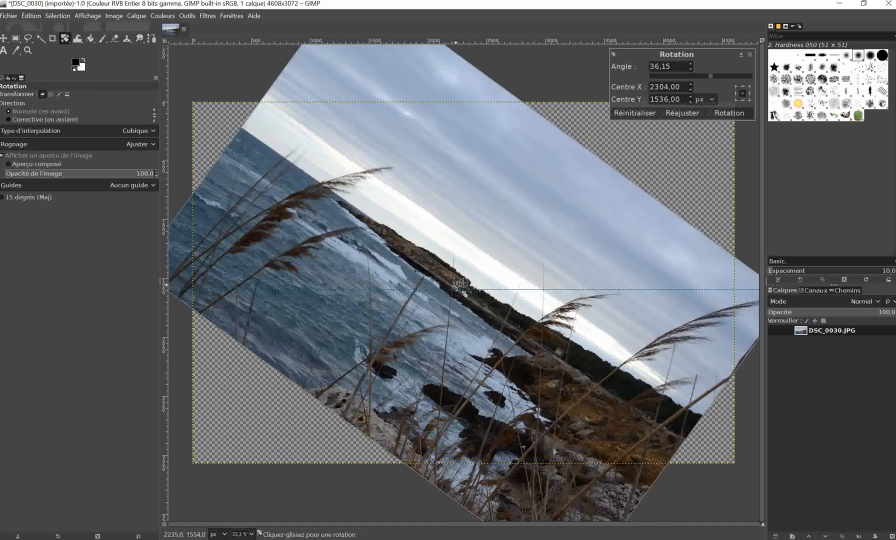
{"action": "left_click_drag", "start_coordinate": [331, 150], "coordinate": [281, 253]}
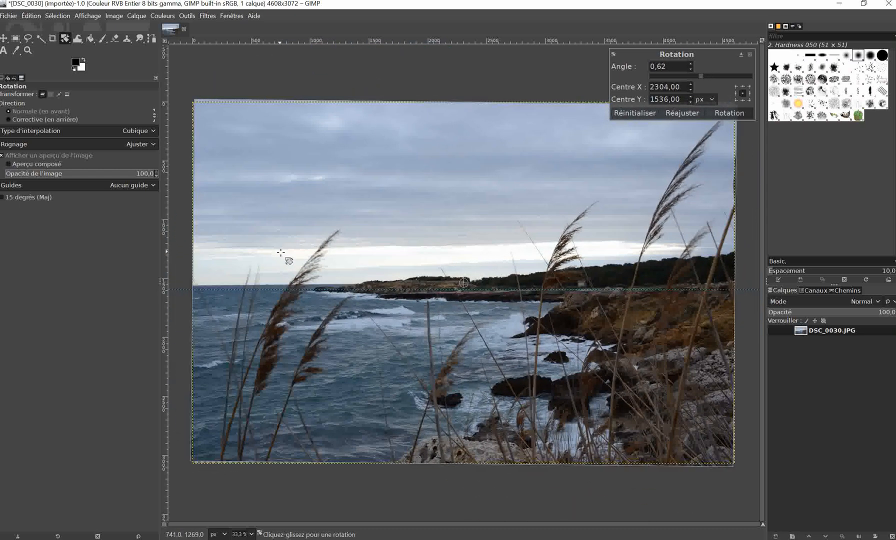
{"action": "left_click_drag", "start_coordinate": [281, 252], "coordinate": [282, 252]}
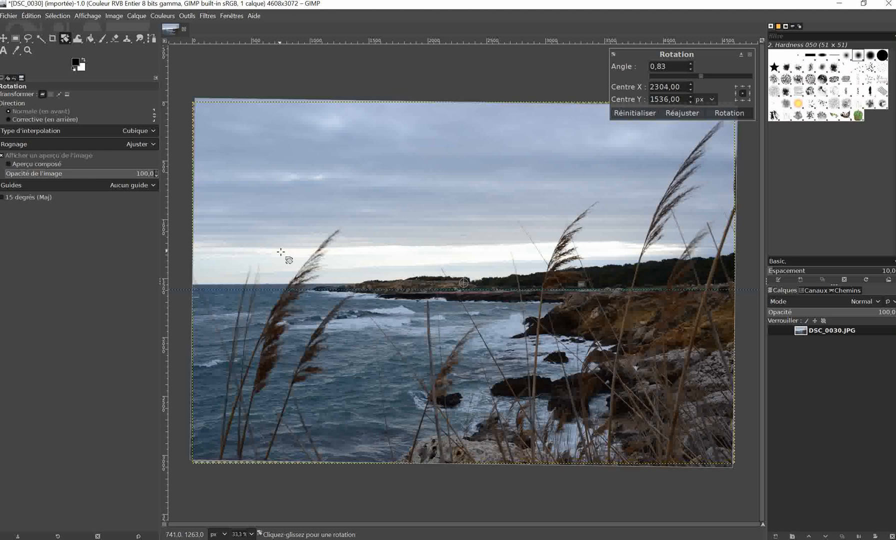
{"action": "left_click", "coordinate": [729, 113]}
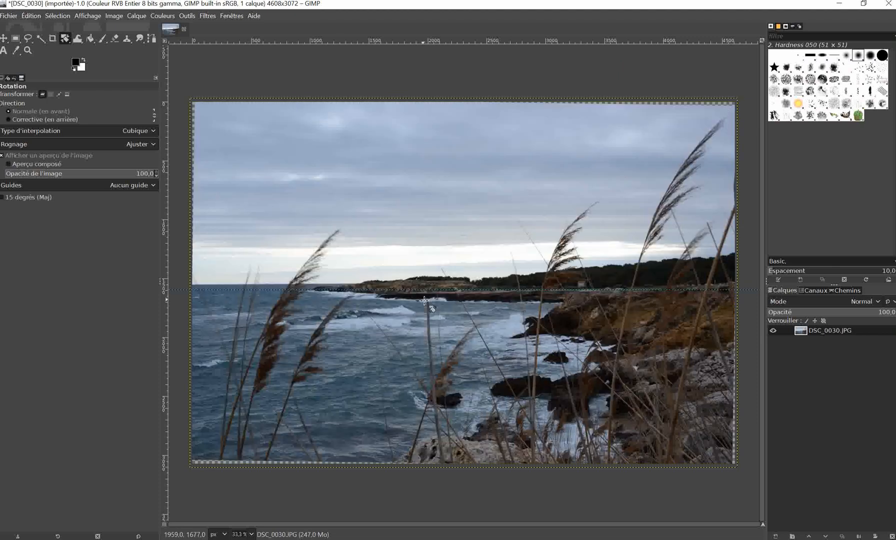
{"action": "left_click_drag", "start_coordinate": [433, 292], "coordinate": [438, 288]}
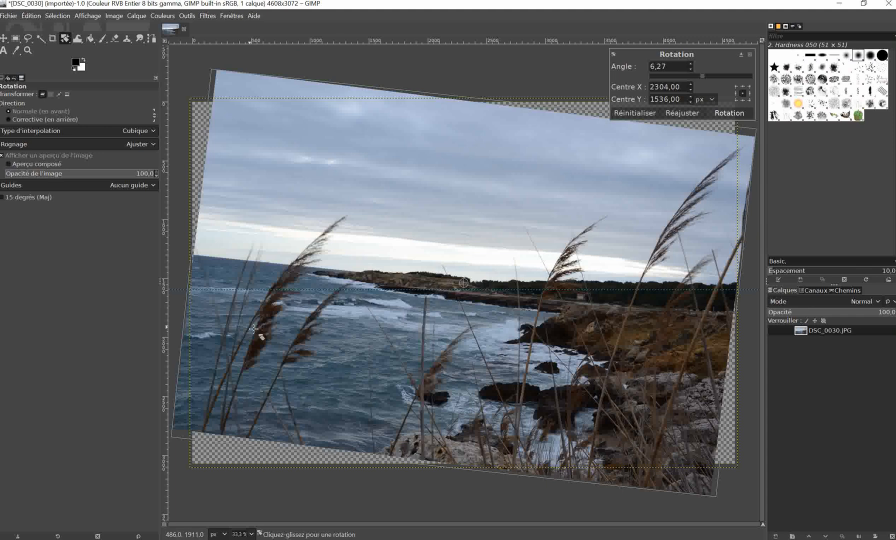
{"action": "left_click", "coordinate": [635, 114]}
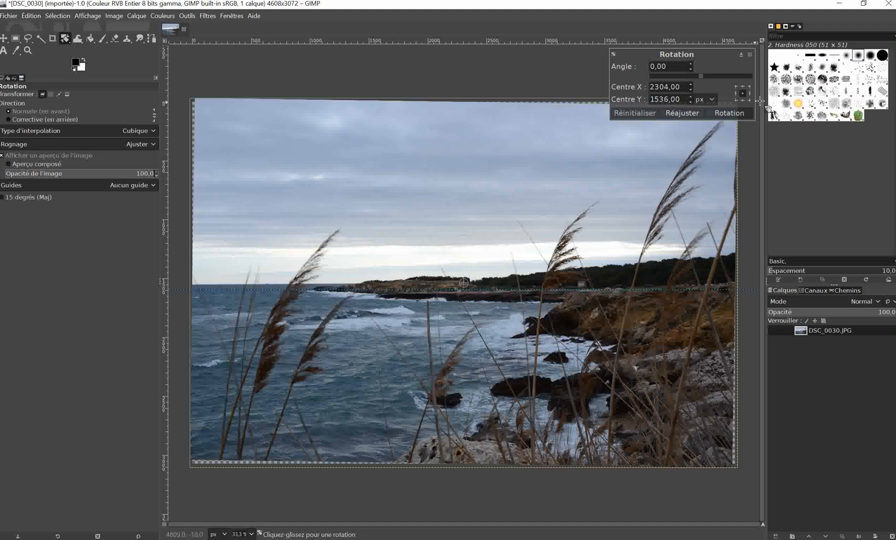
{"action": "left_click", "coordinate": [750, 54]}
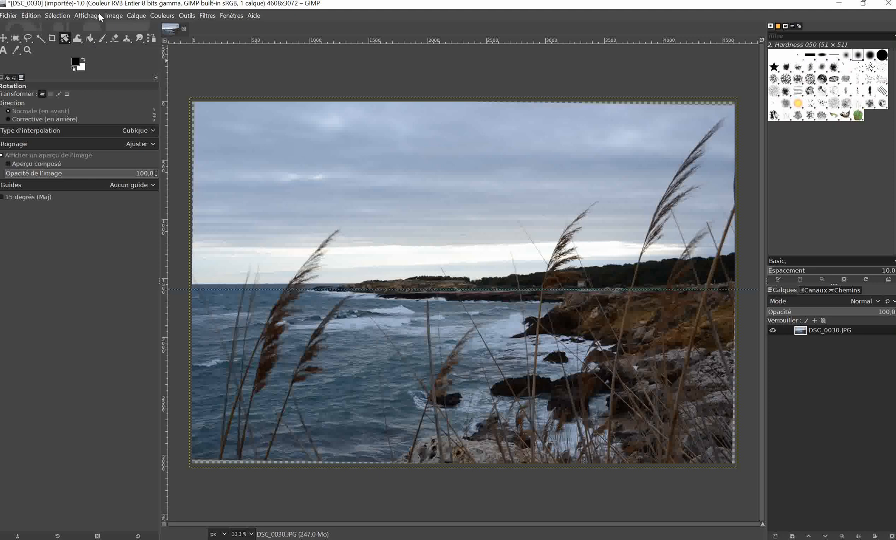
Crop the photo with fixed proportions to about 4482 × 2988 px, starting at 80, 36, removing the empty edges.
{"action": "left_click", "coordinate": [52, 39]}
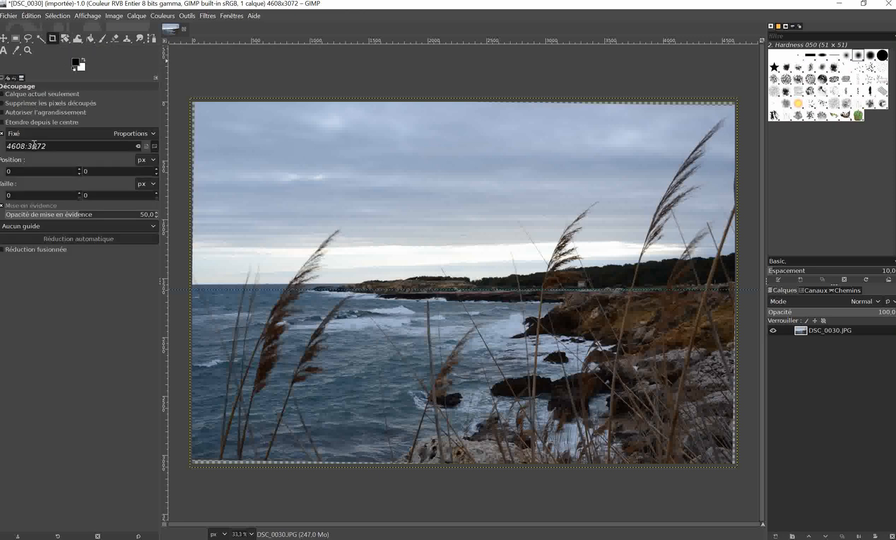
{"action": "left_click", "coordinate": [2, 134]}
{"action": "left_click", "coordinate": [152, 134]}
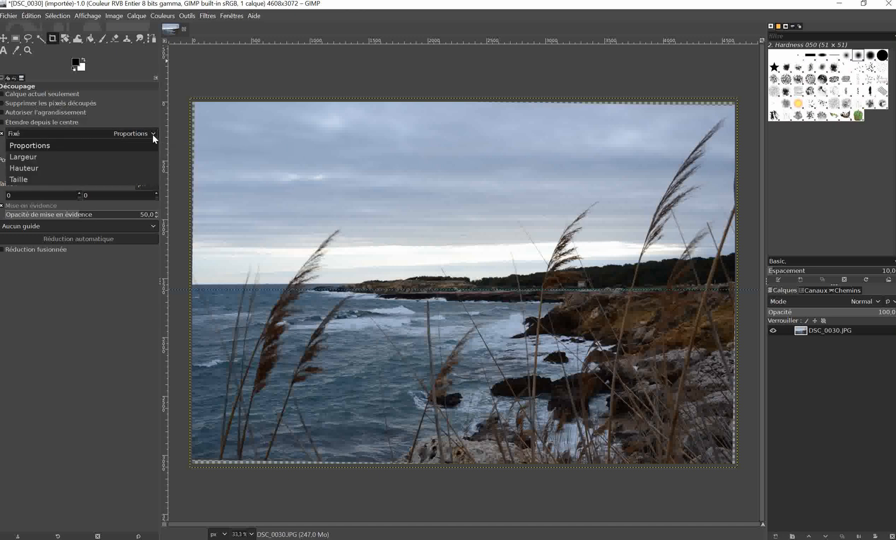
{"action": "left_click", "coordinate": [152, 134]}
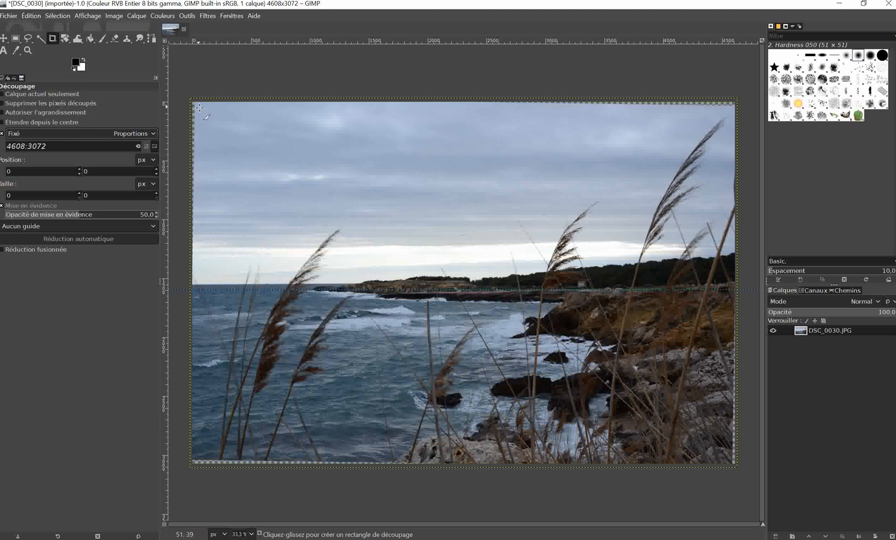
{"action": "mouse_move", "coordinate": [199, 107]}
{"action": "left_mouse_down"}
{"action": "mouse_move", "coordinate": [346, 209]}
{"action": "mouse_move", "coordinate": [363, 311]}
{"action": "mouse_move", "coordinate": [505, 373]}
{"action": "mouse_move", "coordinate": [533, 443]}
{"action": "mouse_move", "coordinate": [556, 462]}
{"action": "mouse_move", "coordinate": [536, 457]}
{"action": "left_mouse_up"}
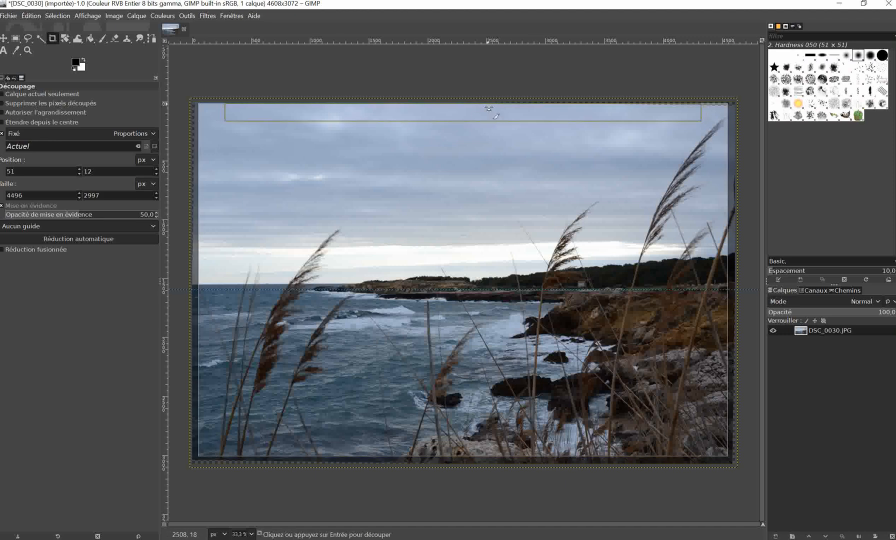
{"action": "left_click_drag", "start_coordinate": [489, 114], "coordinate": [490, 119]}
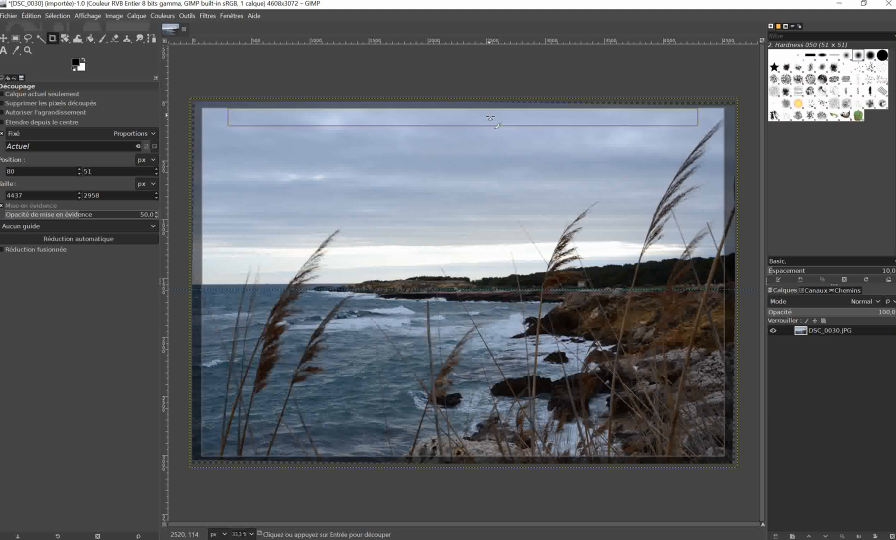
{"action": "left_click_drag", "start_coordinate": [523, 260], "coordinate": [524, 260]}
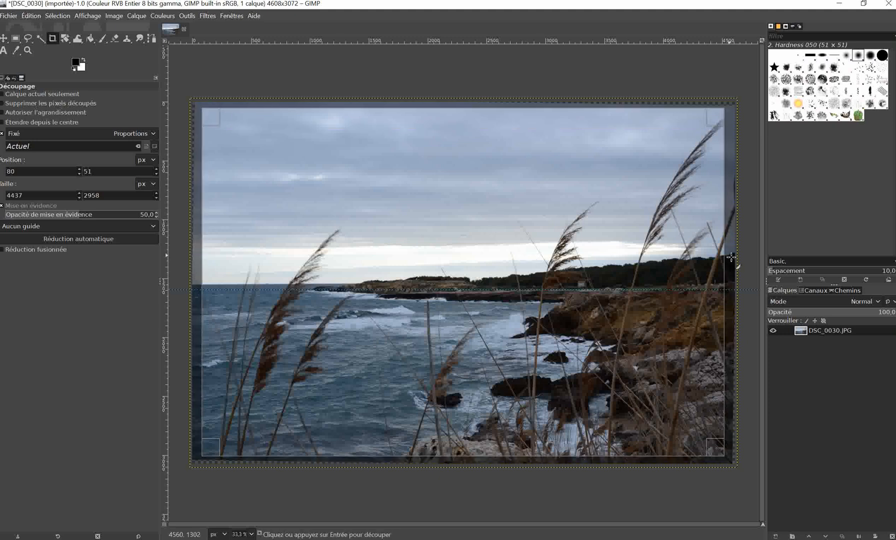
{"action": "left_click_drag", "start_coordinate": [717, 290], "coordinate": [722, 295]}
{"action": "left_click_drag", "start_coordinate": [722, 296], "coordinate": [723, 296]}
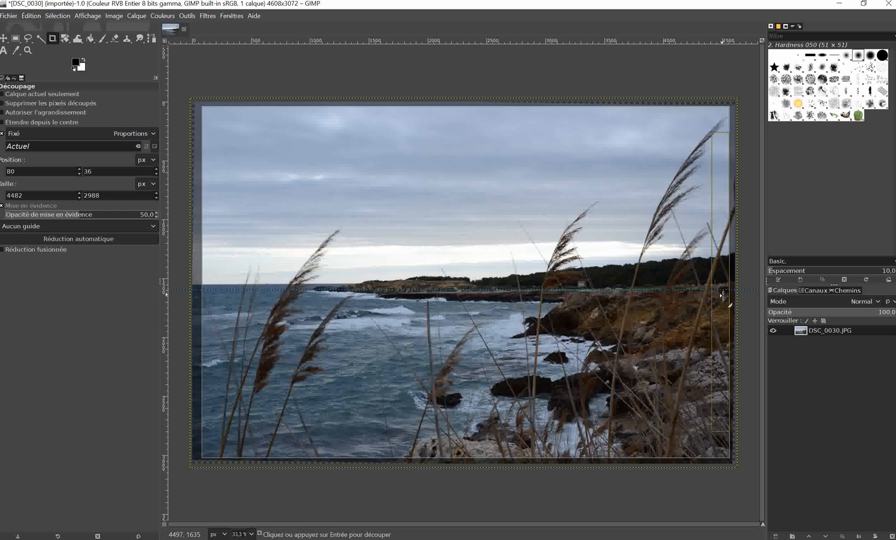
{"action": "left_click", "coordinate": [222, 180]}
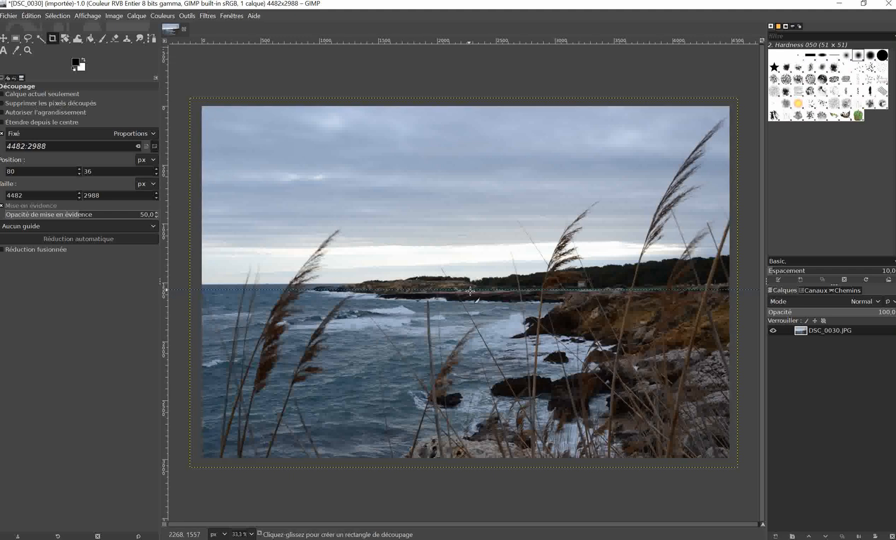
{"action": "left_click_drag", "start_coordinate": [470, 290], "coordinate": [466, 136]}
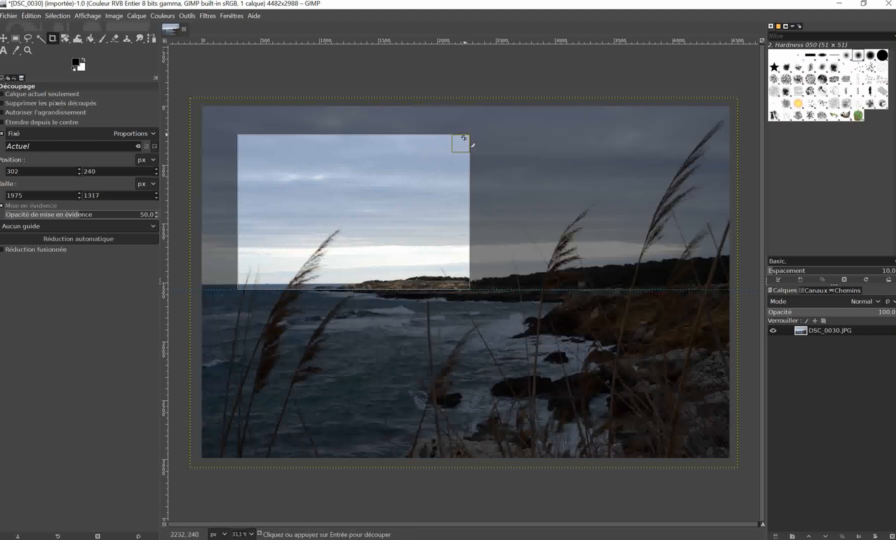
{"action": "left_click", "coordinate": [370, 420]}
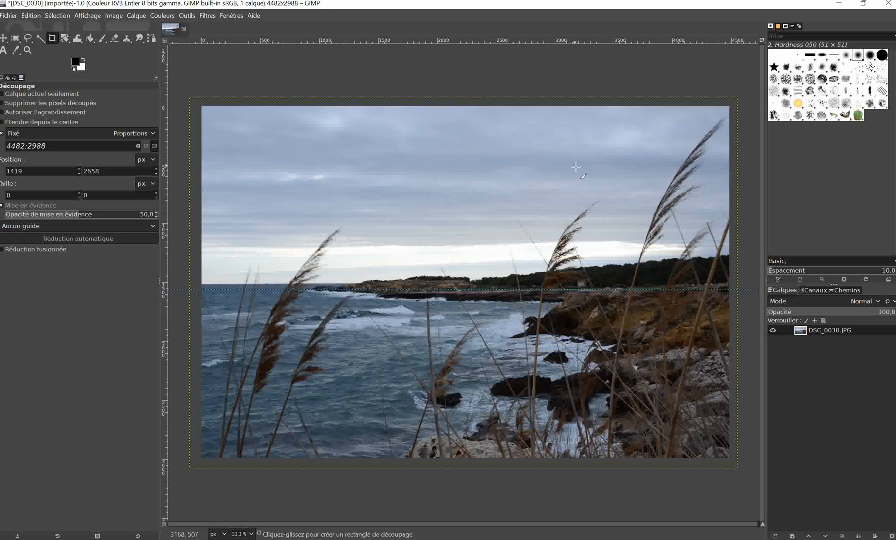
{"action": "left_click", "coordinate": [704, 80]}
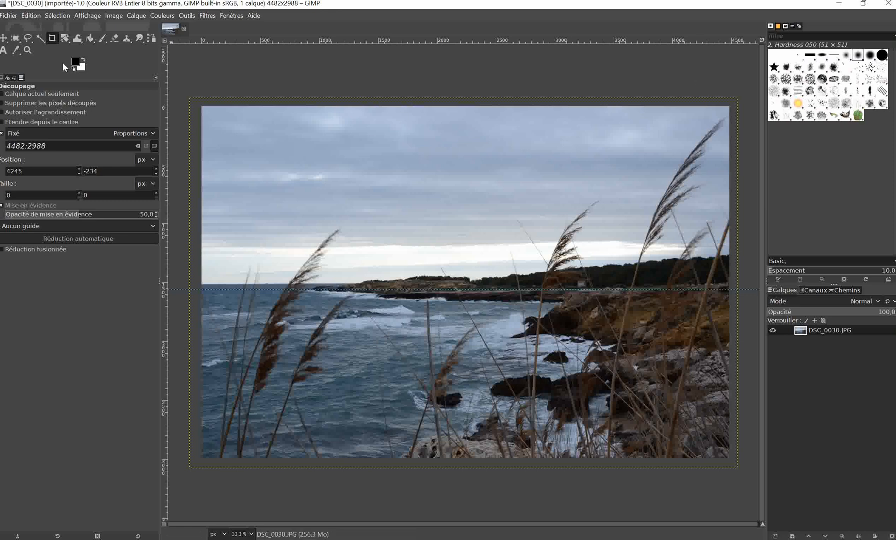
Remove the horizontal guide from the photo with the Move tool.
{"action": "left_click", "coordinate": [3, 39]}
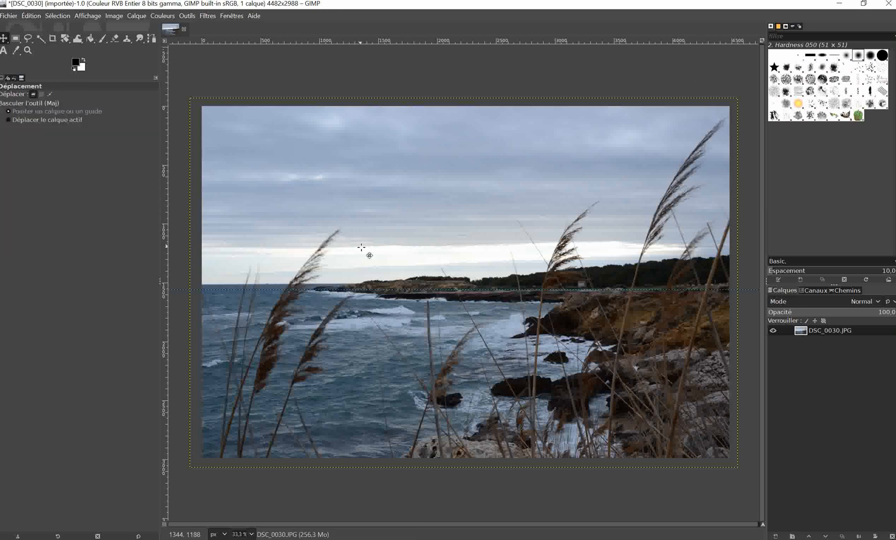
{"action": "left_click_drag", "start_coordinate": [479, 290], "coordinate": [450, 42]}
Open the Curves adjustment for the photo and set its blending mode to Fusionner.
{"action": "left_click", "coordinate": [162, 17]}
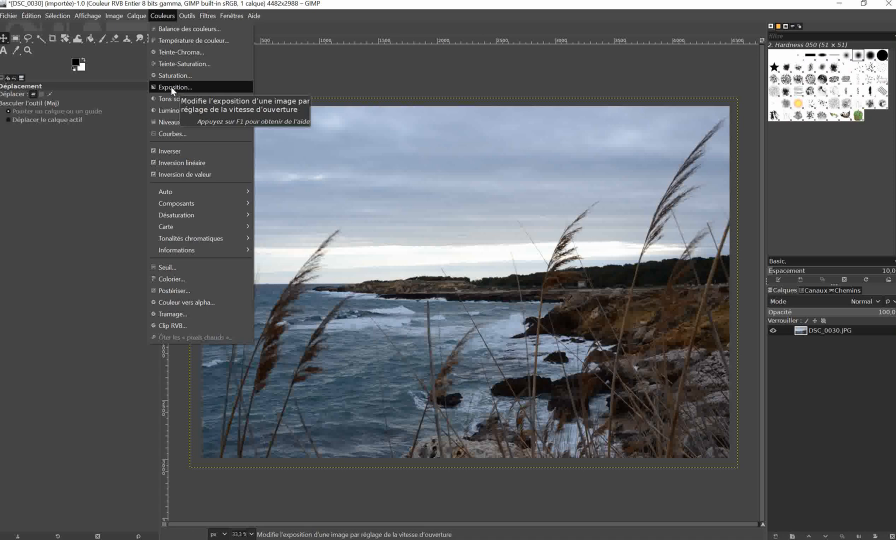
{"action": "left_click", "coordinate": [176, 134]}
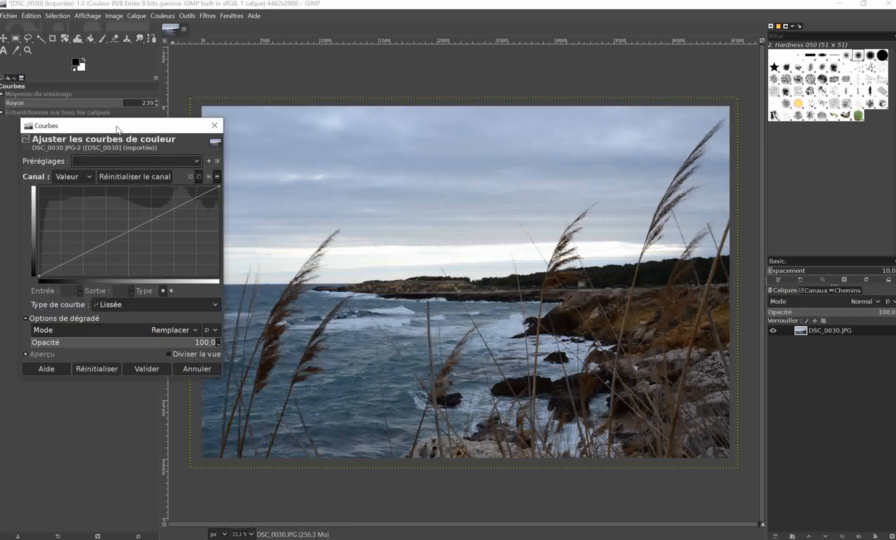
{"action": "left_click_drag", "start_coordinate": [116, 129], "coordinate": [99, 130]}
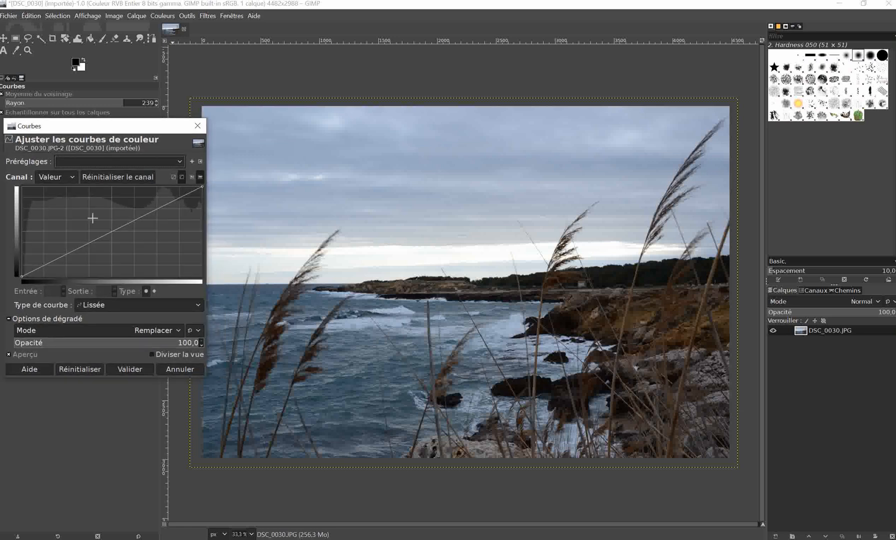
{"action": "left_click", "coordinate": [178, 329]}
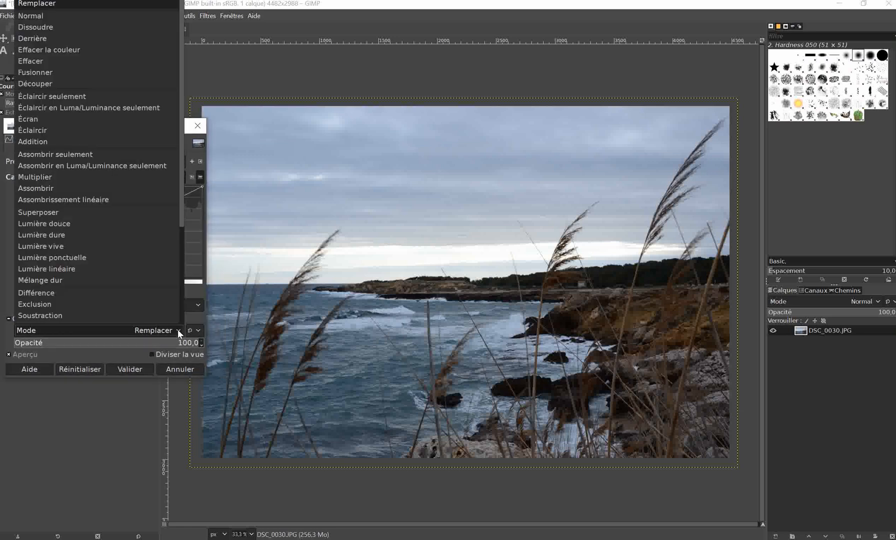
{"action": "left_click", "coordinate": [48, 155]}
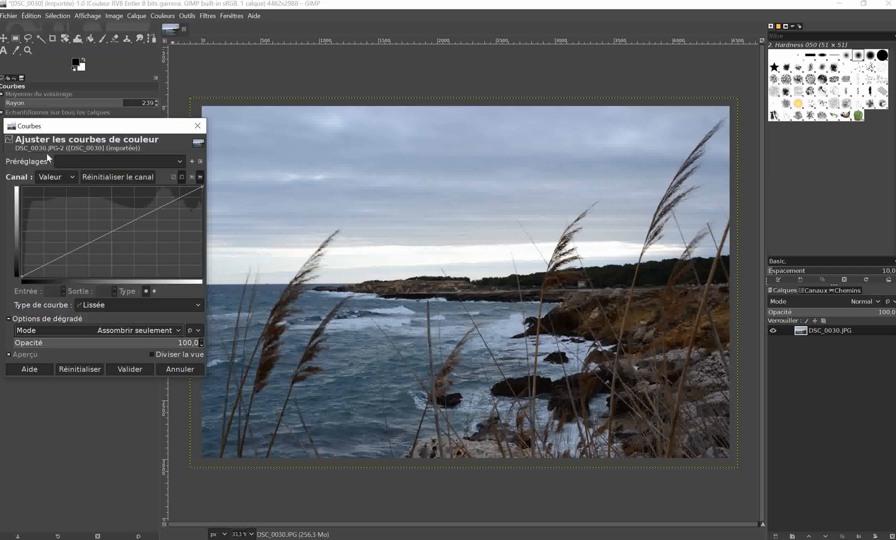
{"action": "left_click", "coordinate": [179, 331]}
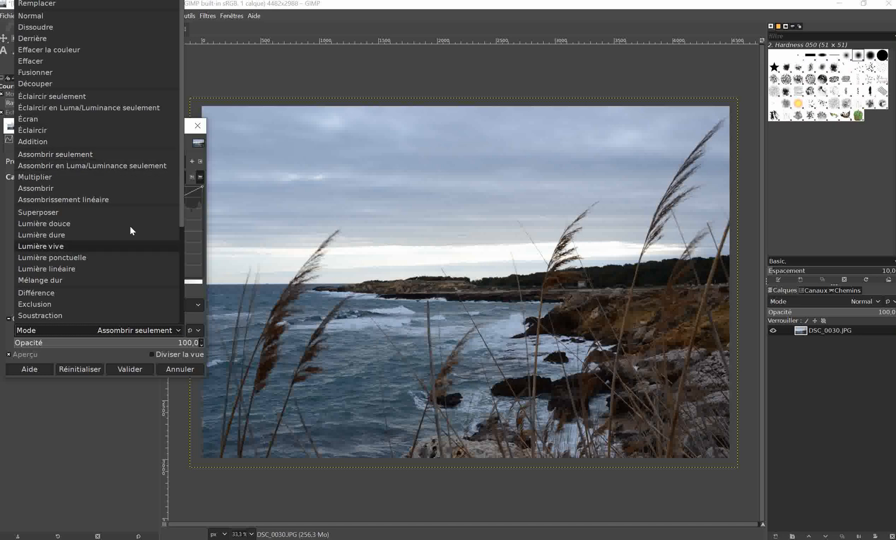
{"action": "left_click", "coordinate": [37, 73]}
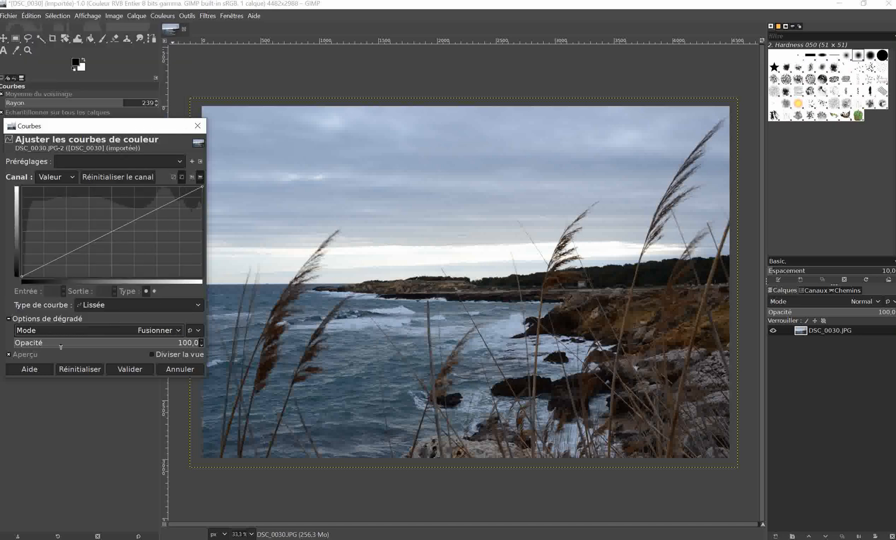
Lower the value curve's white endpoint to output 242 and add points at about 211→218 and 28→43.
{"action": "left_click", "coordinate": [197, 187]}
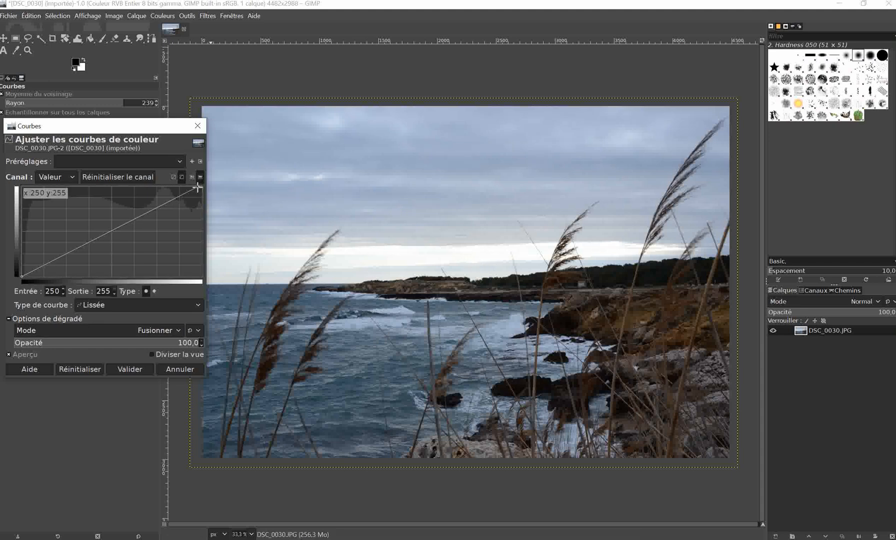
{"action": "mouse_move", "coordinate": [195, 188]}
{"action": "left_mouse_down"}
{"action": "mouse_move", "coordinate": [200, 200]}
{"action": "mouse_move", "coordinate": [202, 192]}
{"action": "left_mouse_up"}
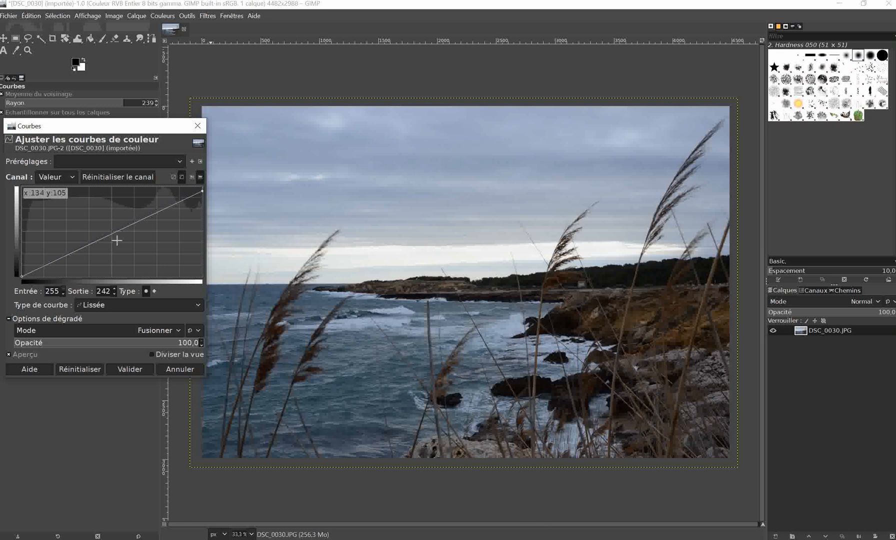
{"action": "left_click", "coordinate": [172, 201]}
{"action": "left_click_drag", "start_coordinate": [172, 201], "coordinate": [171, 198]}
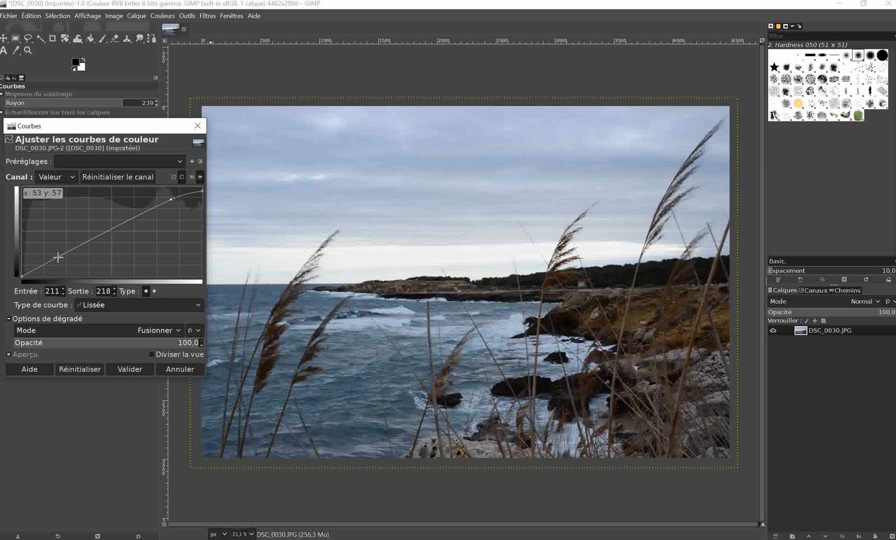
{"action": "left_click", "coordinate": [43, 264]}
{"action": "mouse_move", "coordinate": [43, 263]}
{"action": "left_mouse_down"}
{"action": "mouse_move", "coordinate": [37, 270]}
{"action": "mouse_move", "coordinate": [50, 256]}
{"action": "mouse_move", "coordinate": [33, 267]}
{"action": "mouse_move", "coordinate": [42, 262]}
{"action": "left_mouse_up"}
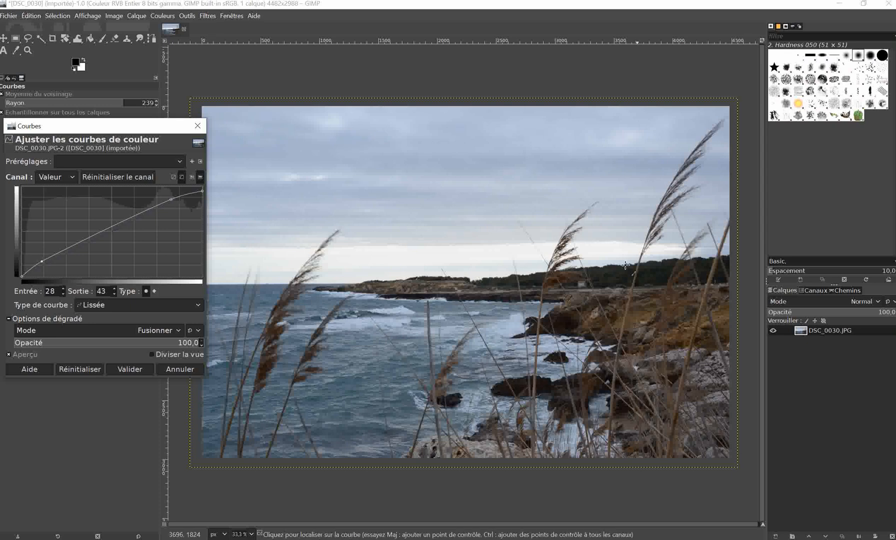
Brighten the value curve with points at about 67→89, the midtones and 161→182, and lower the white endpoint's output to 236.
{"action": "left_click", "coordinate": [68, 246]}
{"action": "left_click_drag", "start_coordinate": [68, 246], "coordinate": [69, 246]}
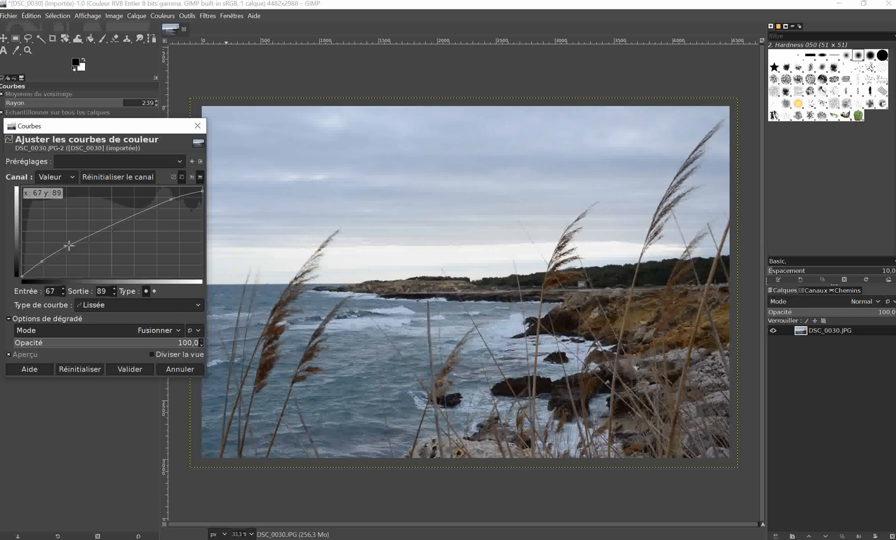
{"action": "left_click", "coordinate": [106, 228]}
{"action": "left_click_drag", "start_coordinate": [106, 228], "coordinate": [105, 227]}
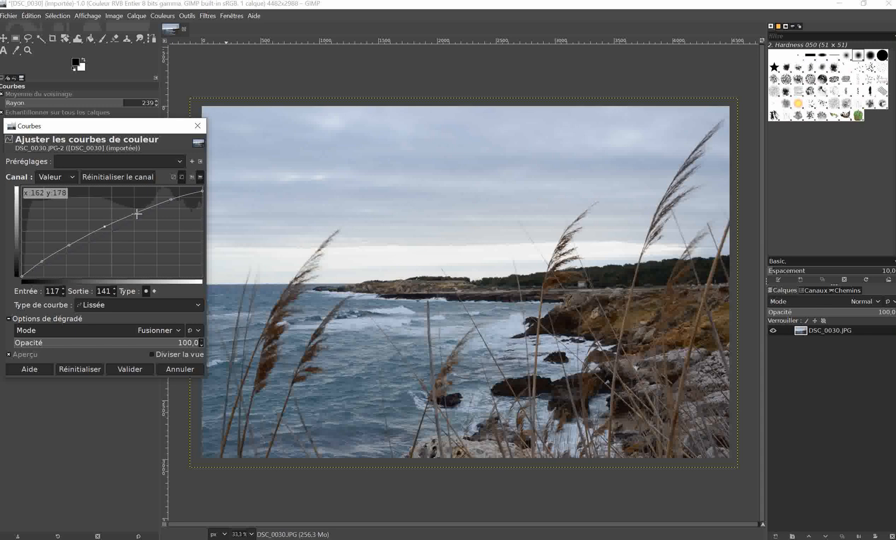
{"action": "left_click_drag", "start_coordinate": [137, 214], "coordinate": [135, 212]}
{"action": "left_click_drag", "start_coordinate": [201, 192], "coordinate": [202, 195]}
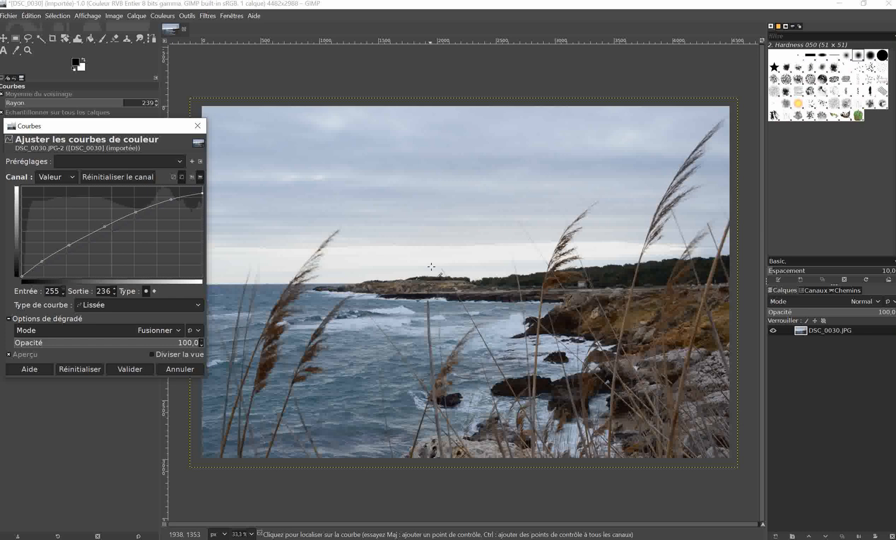
Compare the photo before and after the curve in a split view, and apply the Curves adjustment.
{"action": "left_click", "coordinate": [155, 355]}
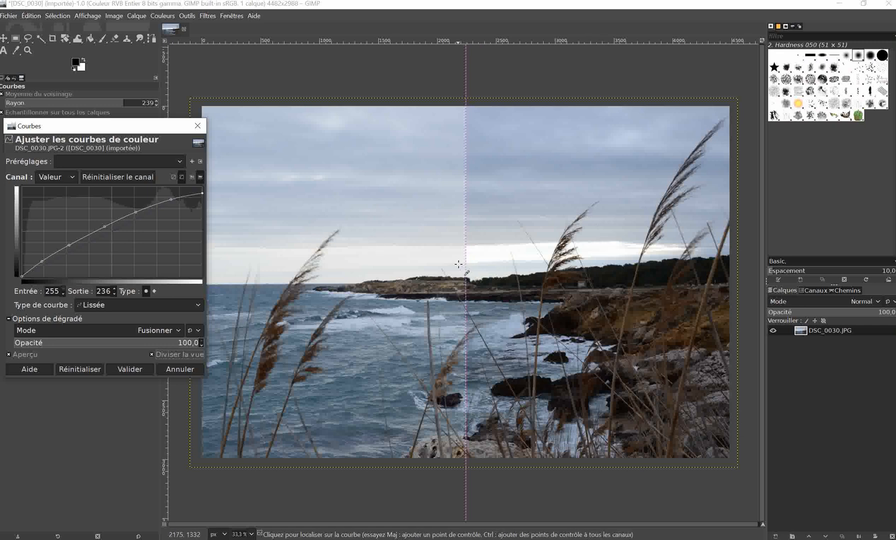
{"action": "left_click_drag", "start_coordinate": [462, 265], "coordinate": [643, 307]}
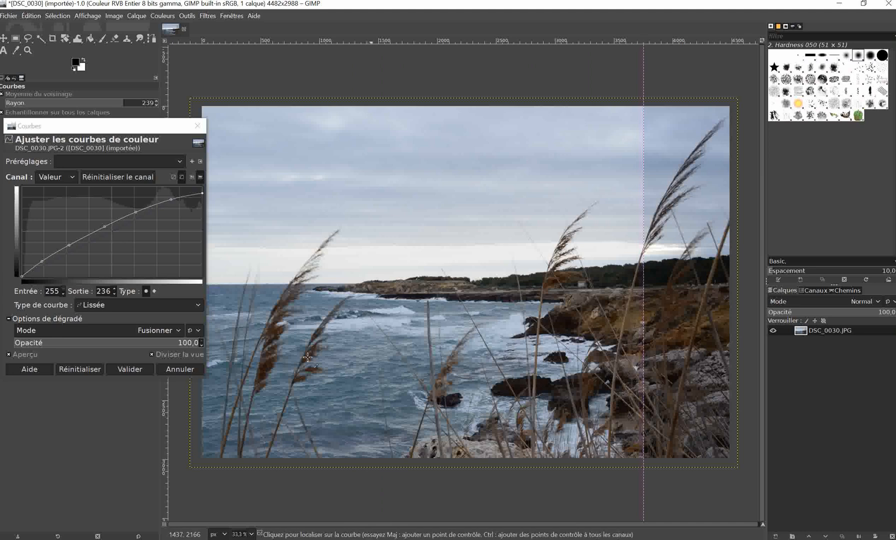
{"action": "left_click", "coordinate": [127, 368]}
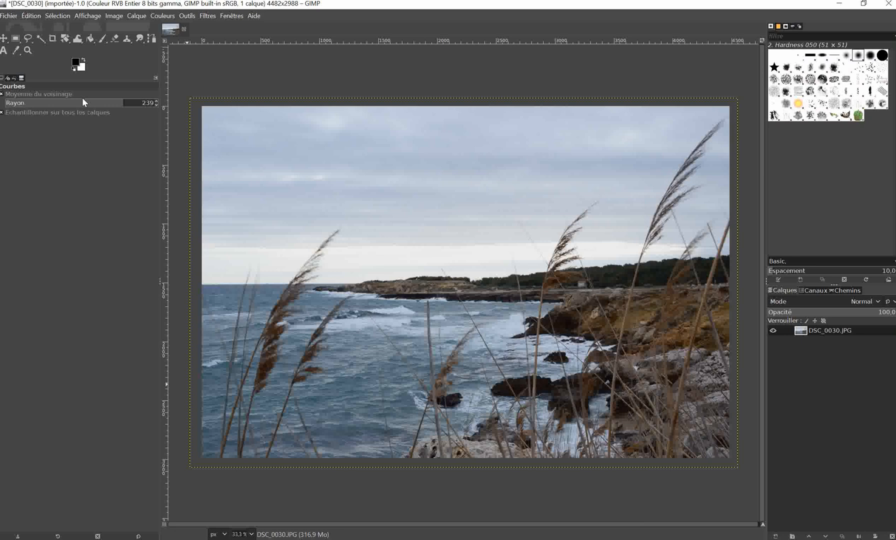
{"action": "left_click", "coordinate": [162, 15]}
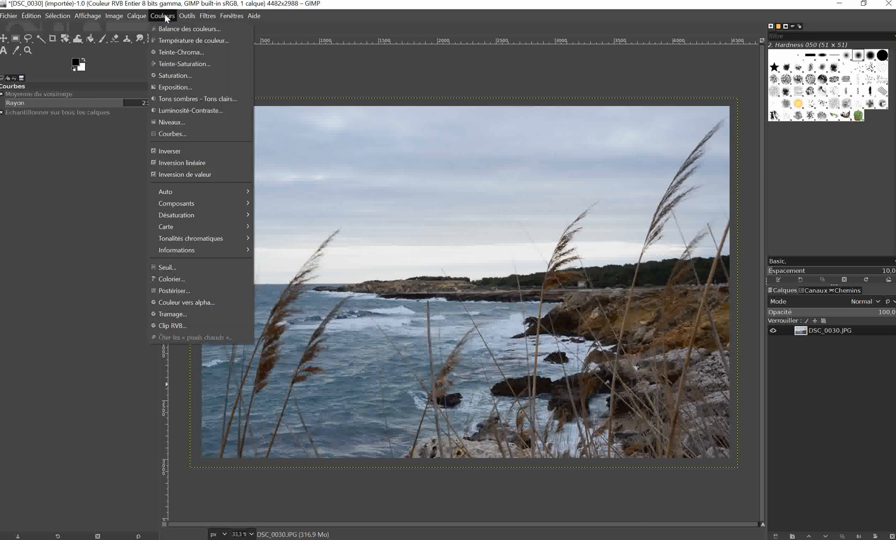
{"action": "left_click", "coordinate": [174, 53]}
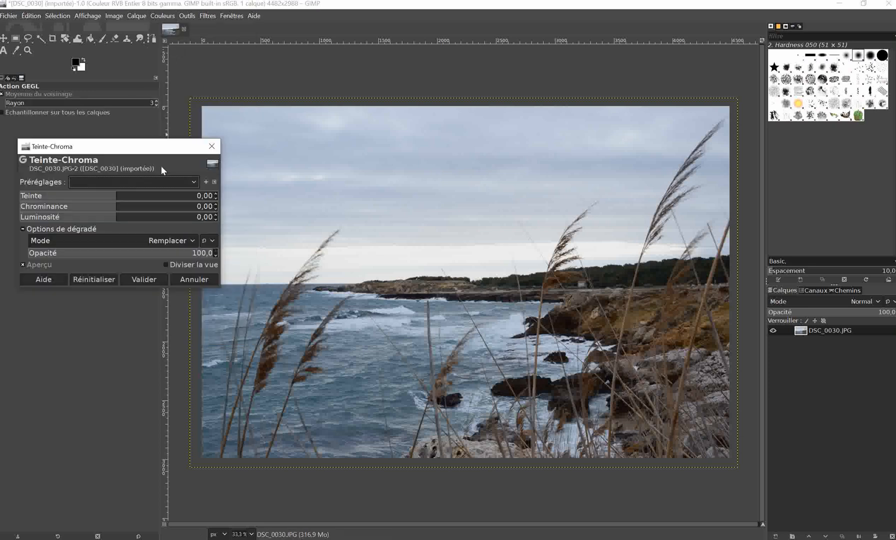
{"action": "mouse_move", "coordinate": [116, 206]}
{"action": "left_mouse_down"}
{"action": "mouse_move", "coordinate": [127, 206]}
{"action": "mouse_move", "coordinate": [114, 206]}
{"action": "left_mouse_up"}
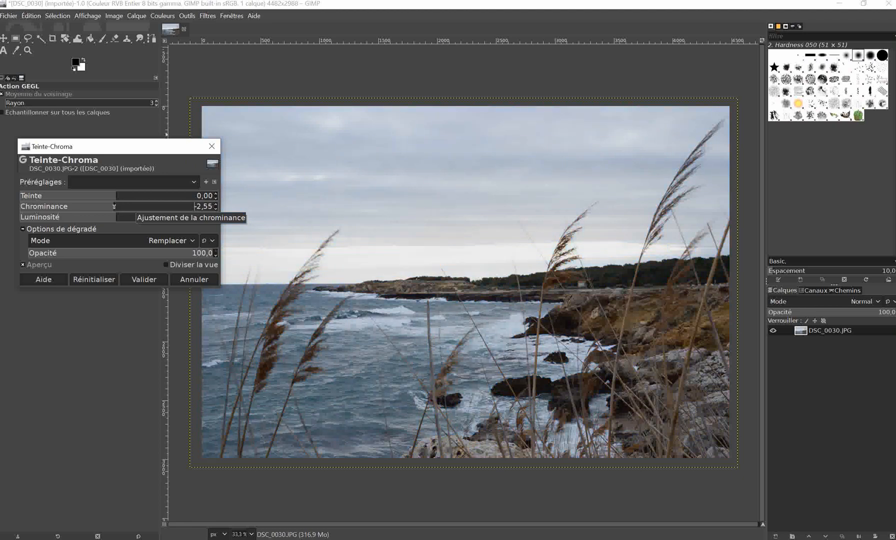
{"action": "left_click", "coordinate": [195, 279]}
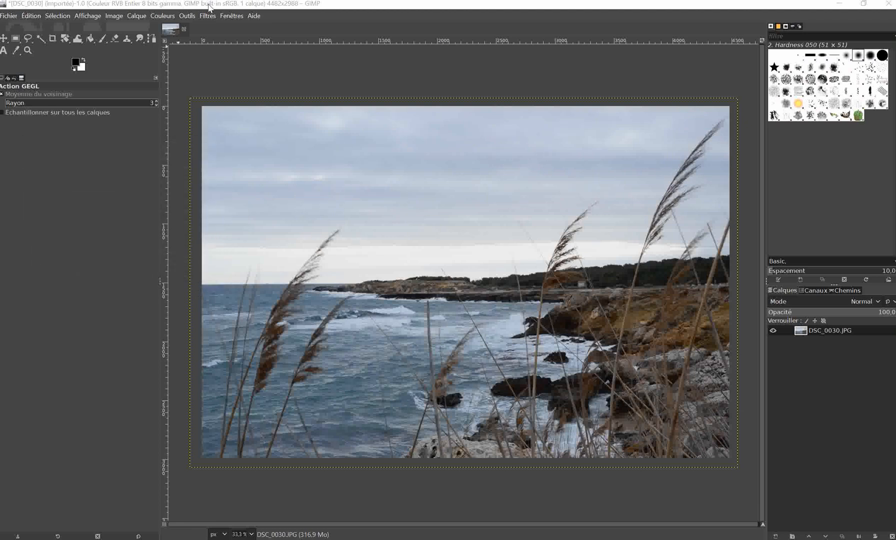
Open the Brightness-Contrast adjustment for the photo and set the contrast to -1 and the brightness to 6.
{"action": "left_click", "coordinate": [167, 16]}
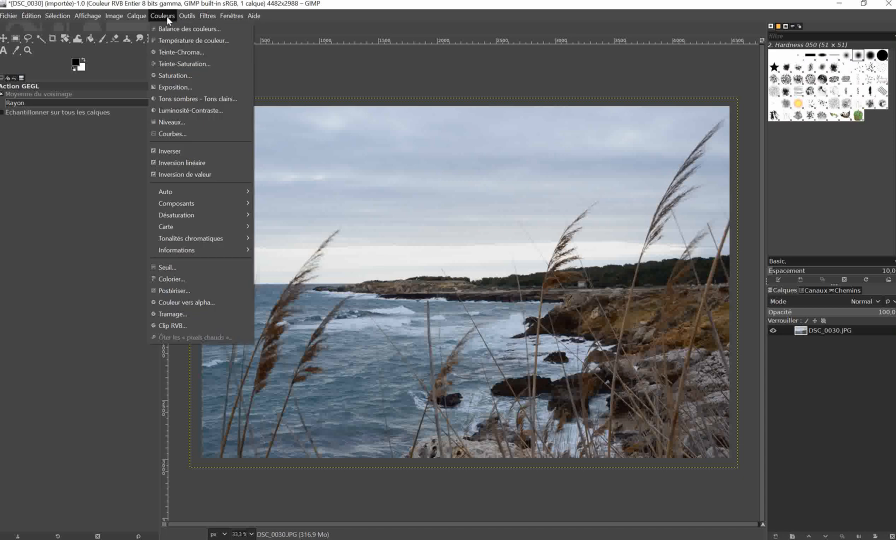
{"action": "left_click", "coordinate": [177, 110]}
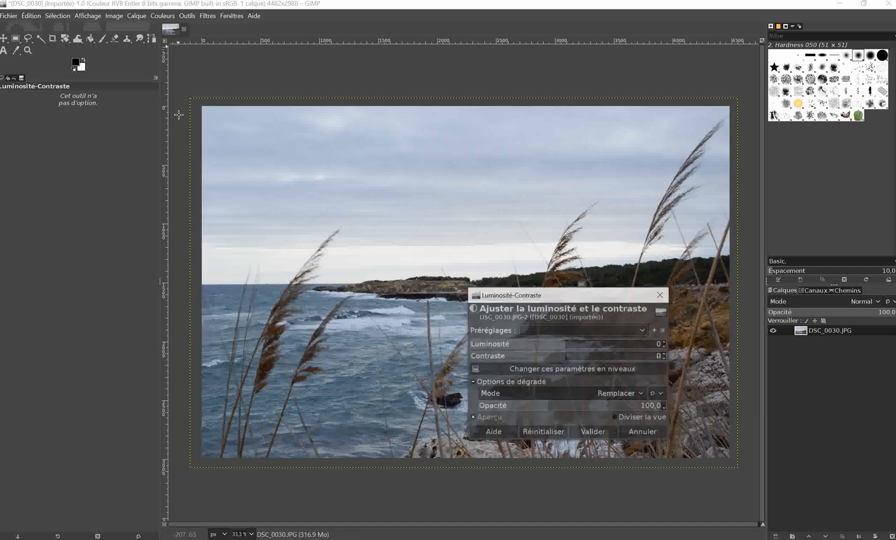
{"action": "left_click_drag", "start_coordinate": [576, 297], "coordinate": [115, 125]}
{"action": "left_click", "coordinate": [108, 182]}
{"action": "left_click_drag", "start_coordinate": [107, 182], "coordinate": [113, 183]}
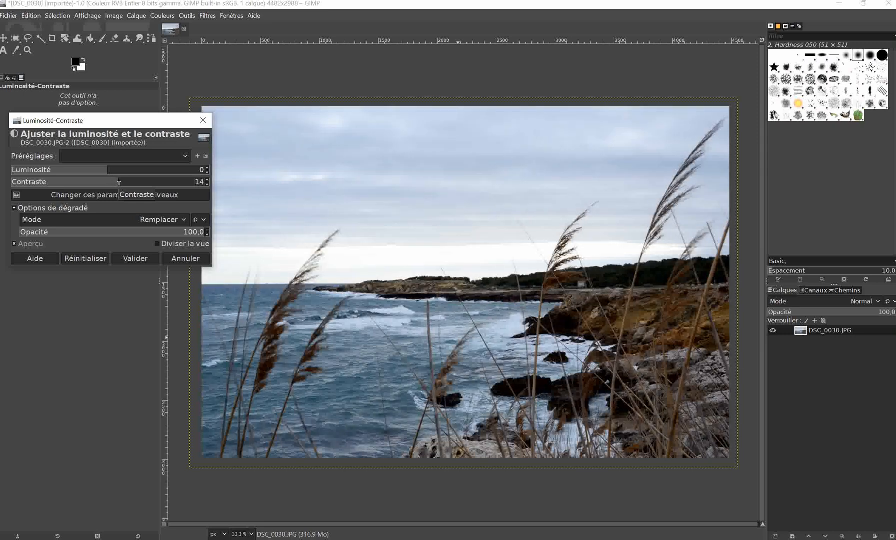
{"action": "left_click", "coordinate": [108, 183]}
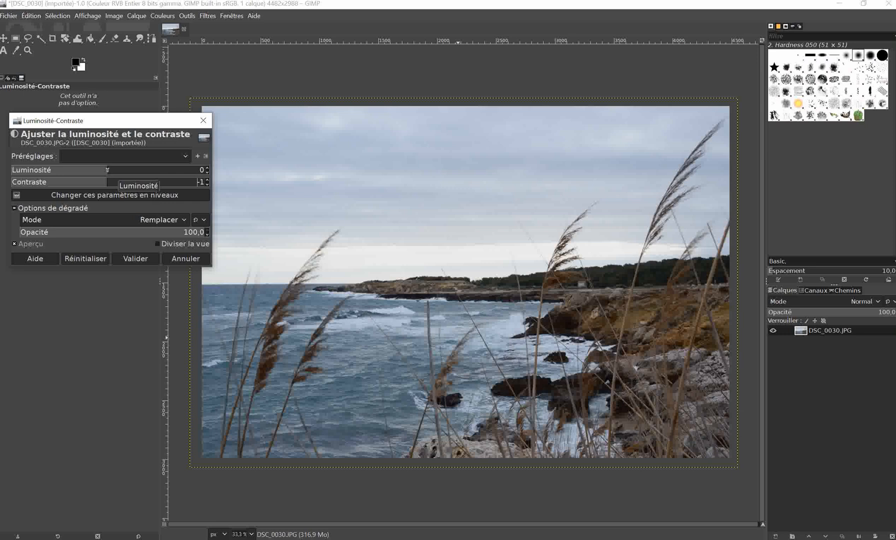
{"action": "left_click_drag", "start_coordinate": [107, 170], "coordinate": [113, 170]}
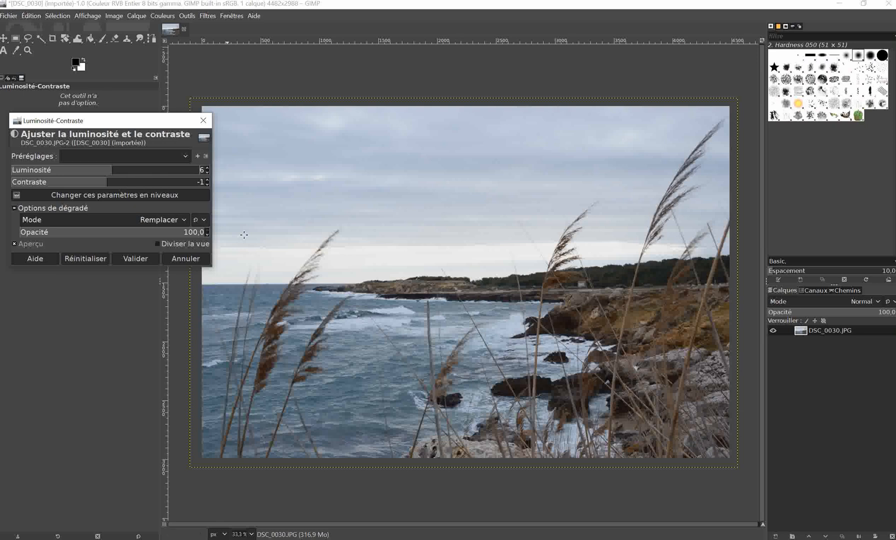
In a split before-and-after view, try the Éclaircir seulement and Assombrir seulement blending modes, and settle on Fusionner.
{"action": "left_click", "coordinate": [157, 242]}
{"action": "left_click_drag", "start_coordinate": [466, 284], "coordinate": [637, 296]}
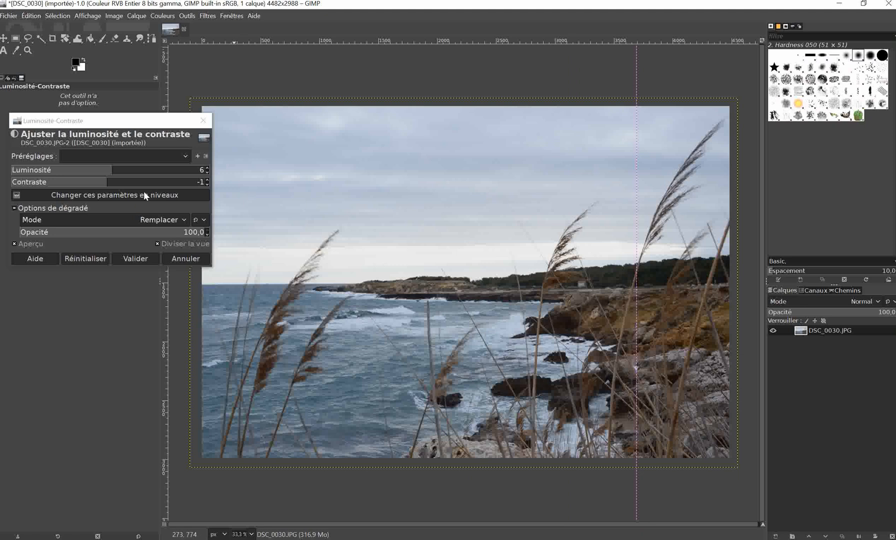
{"action": "left_click", "coordinate": [182, 220]}
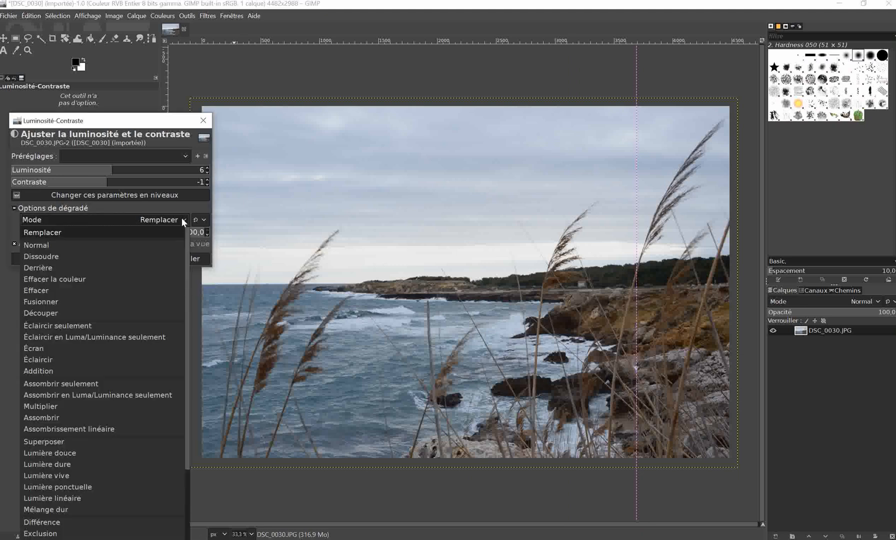
{"action": "left_click", "coordinate": [62, 327]}
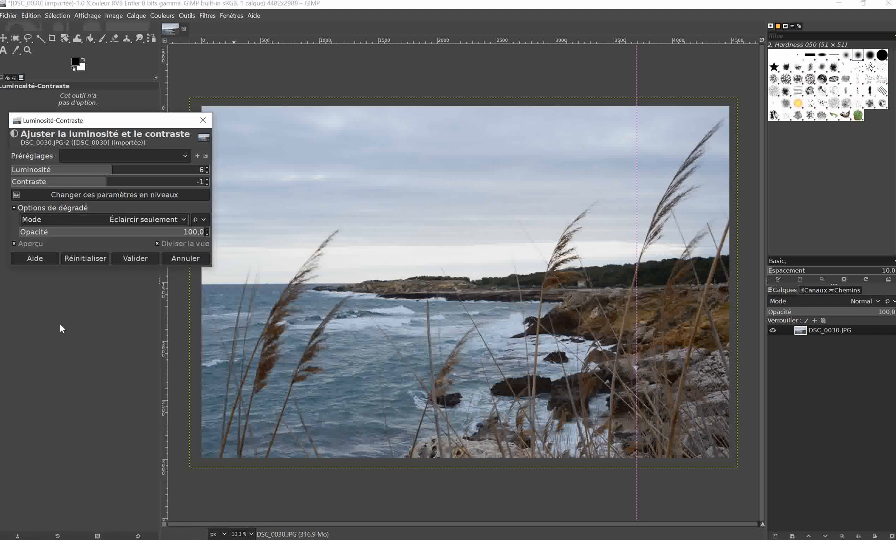
{"action": "left_click", "coordinate": [181, 219]}
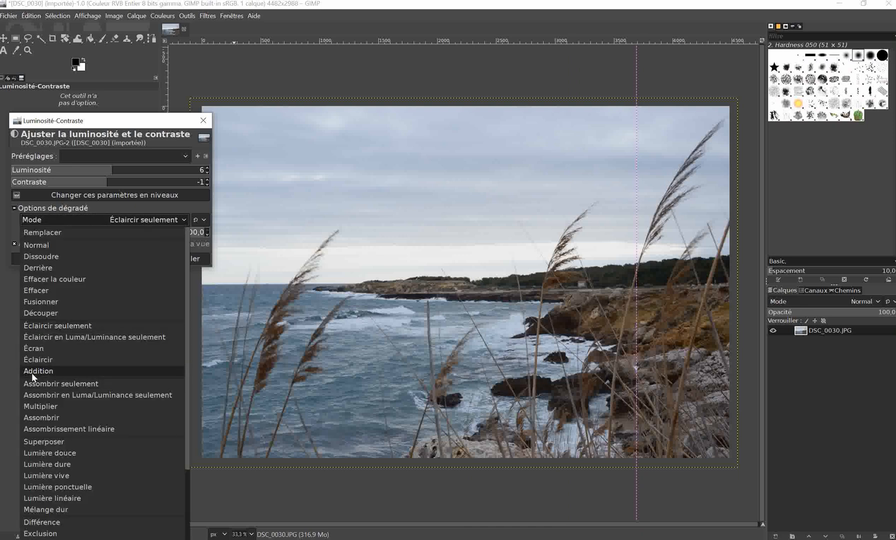
{"action": "left_click", "coordinate": [44, 383]}
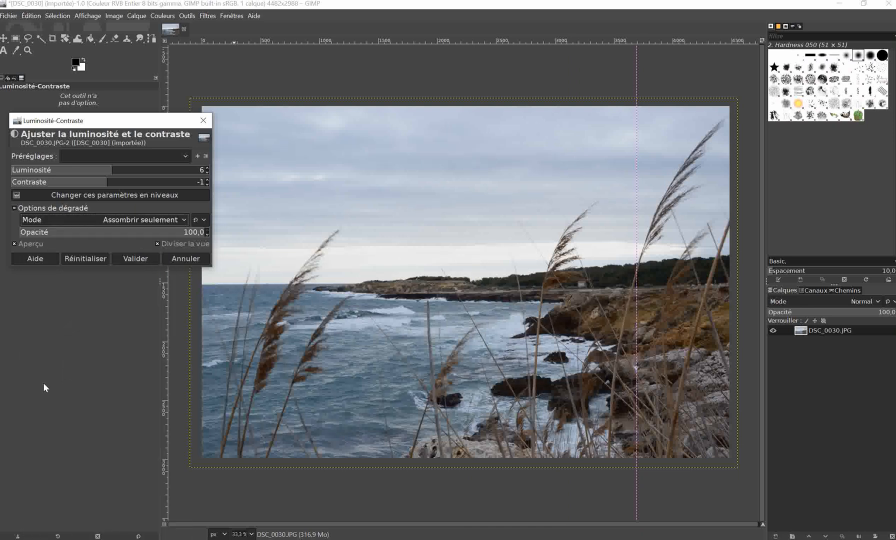
{"action": "left_click", "coordinate": [184, 220]}
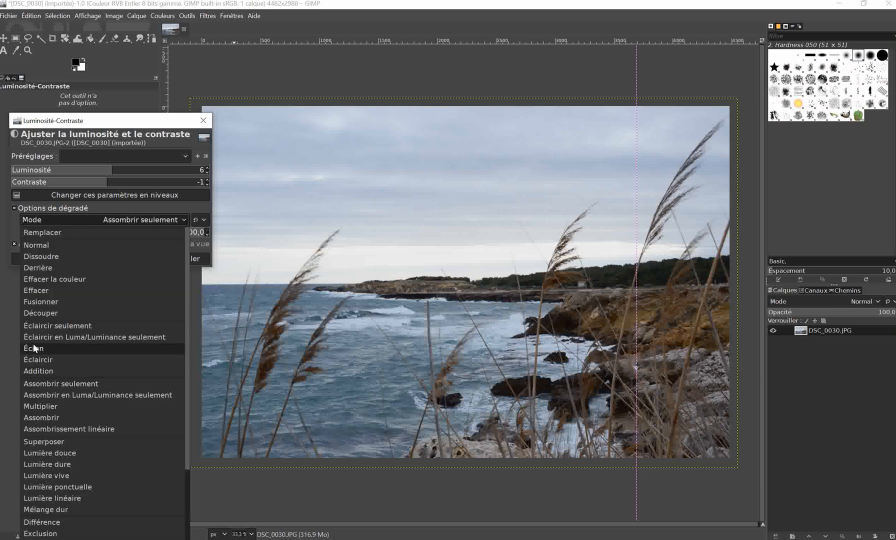
{"action": "left_click", "coordinate": [40, 302]}
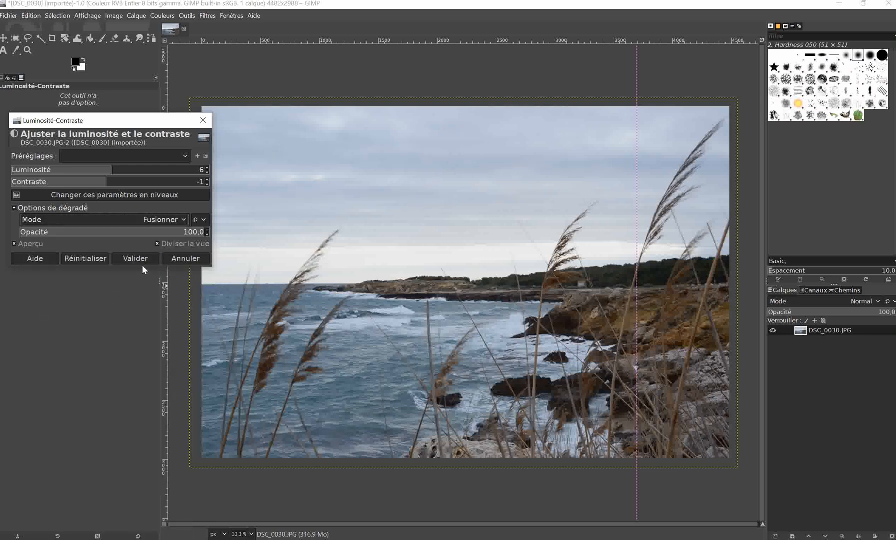
Raise the brightness to 11, turn off the split view, and apply the Brightness-Contrast adjustment.
{"action": "scroll", "coordinate": [112, 170], "scroll_direction": "down", "scroll_amount": 1}
{"action": "left_click_drag", "start_coordinate": [112, 170], "coordinate": [116, 170]}
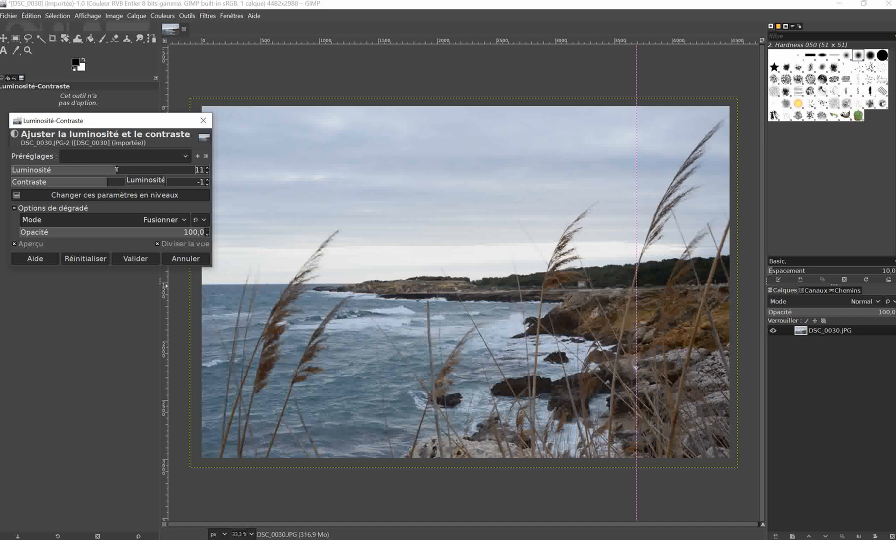
{"action": "left_click", "coordinate": [157, 244]}
{"action": "left_click", "coordinate": [136, 260]}
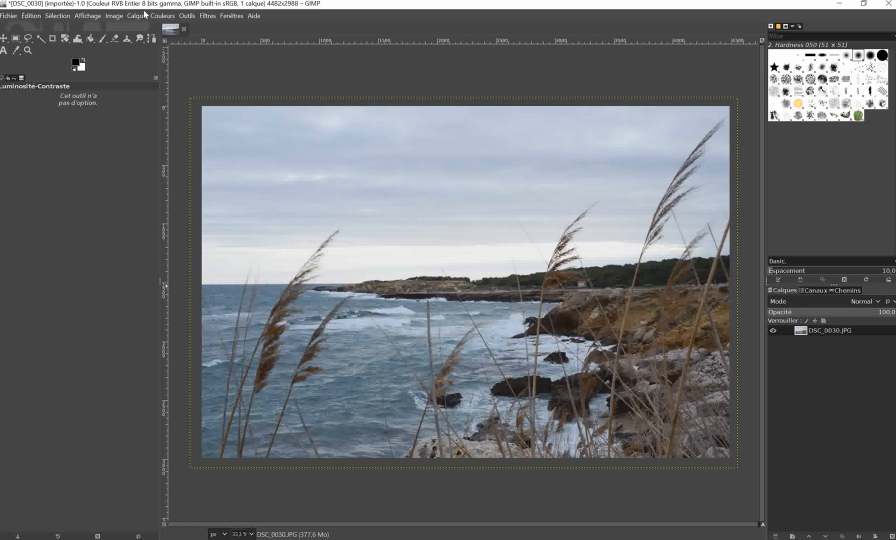
Open the Saturation adjustment, compare it in a split view divided over the rocky shore, and set the scale to 1.642.
{"action": "left_click", "coordinate": [162, 17]}
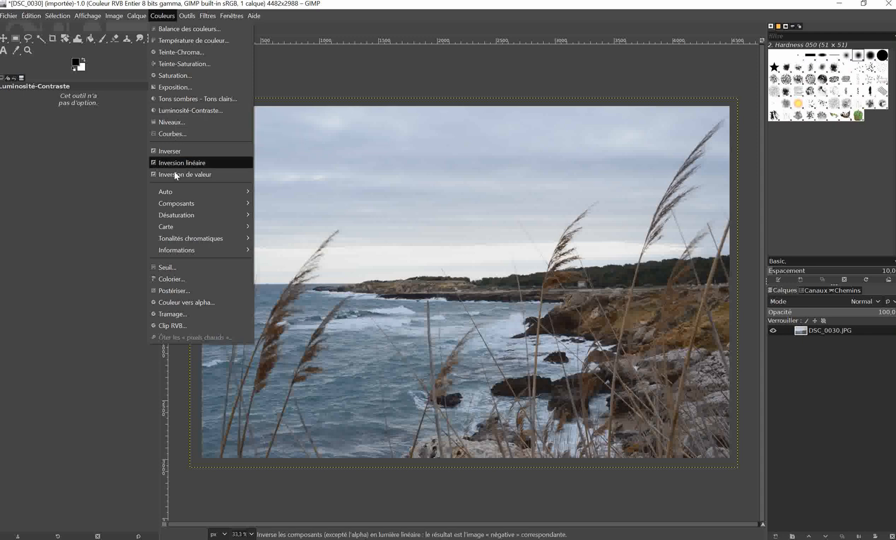
{"action": "mouse_move", "coordinate": [182, 217]}
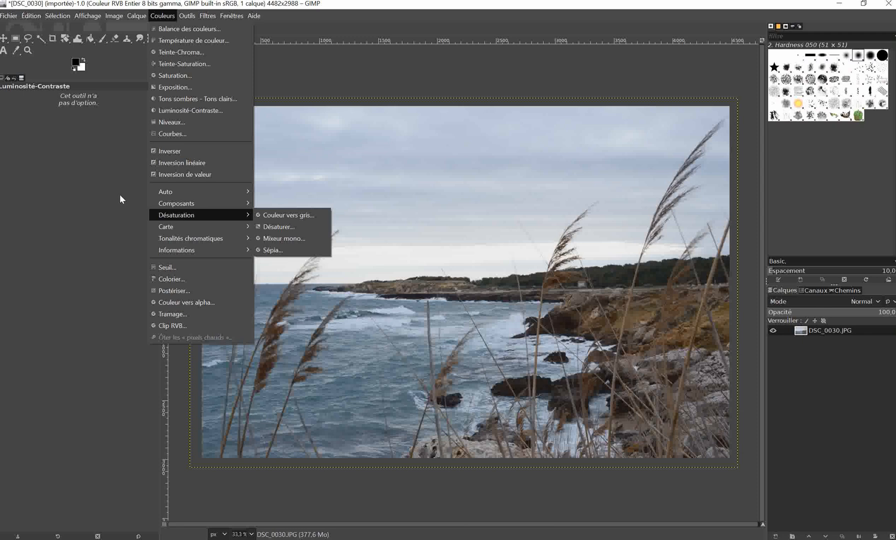
{"action": "left_click", "coordinate": [167, 76]}
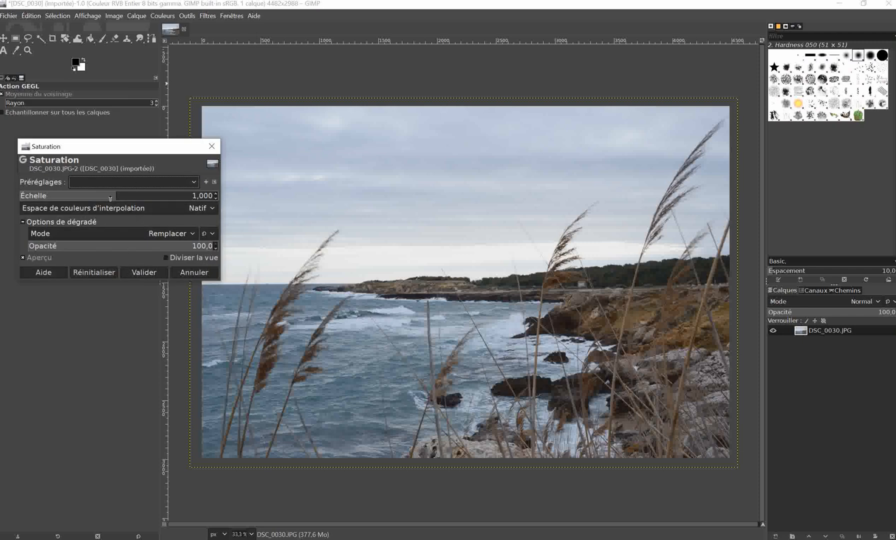
{"action": "left_click_drag", "start_coordinate": [117, 196], "coordinate": [121, 196]}
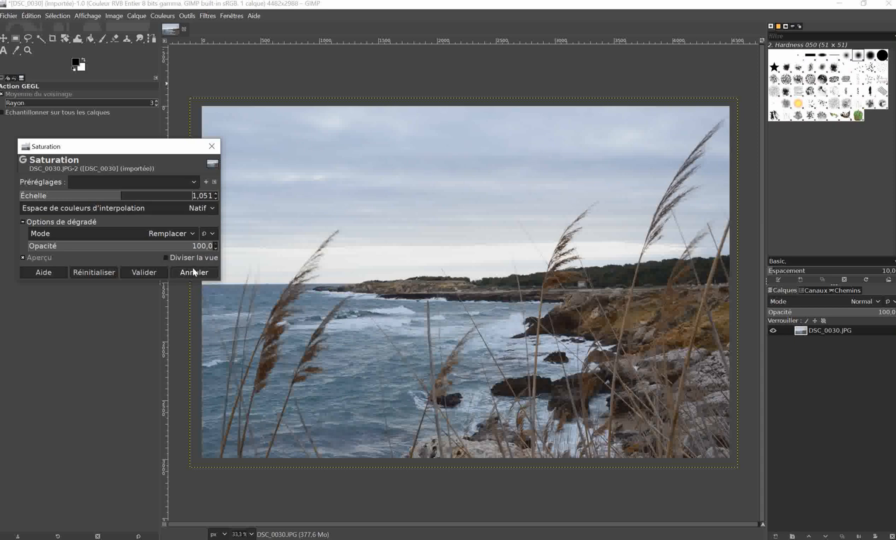
{"action": "left_click", "coordinate": [169, 256]}
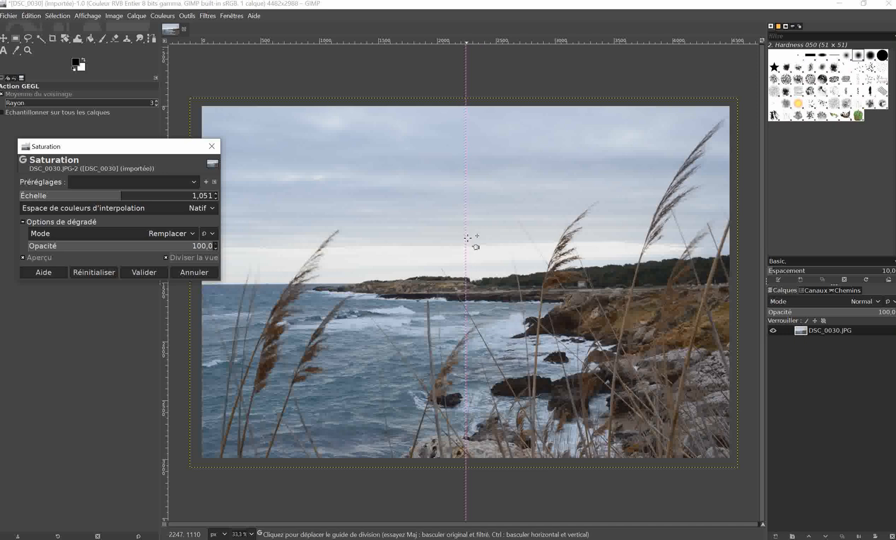
{"action": "left_click_drag", "start_coordinate": [466, 238], "coordinate": [635, 248]}
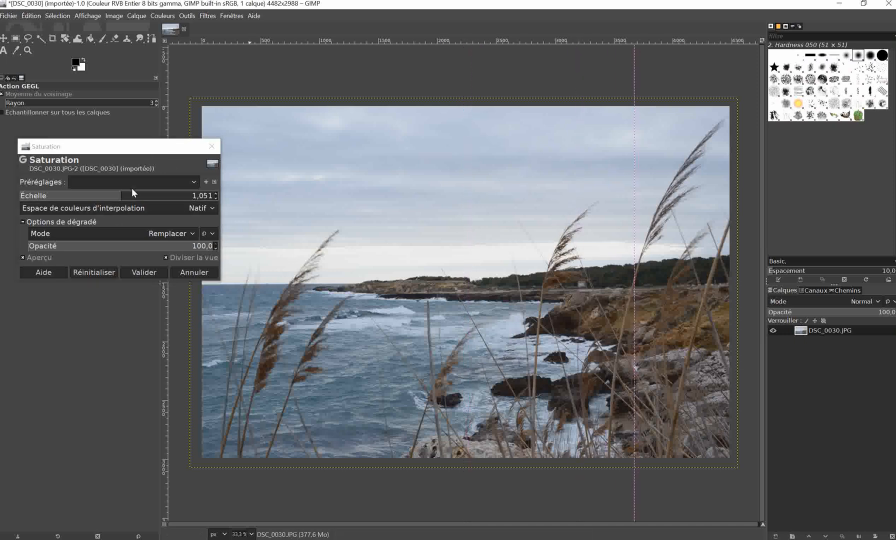
{"action": "left_click_drag", "start_coordinate": [121, 196], "coordinate": [179, 193]}
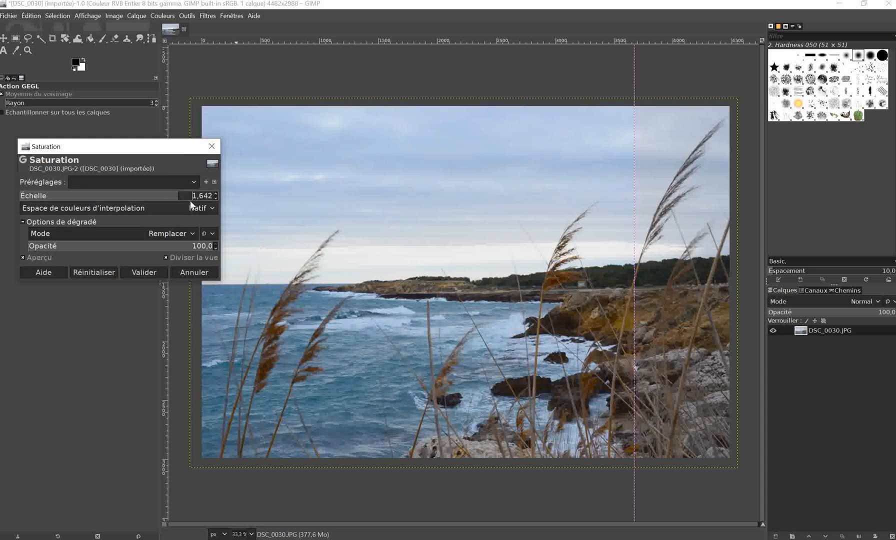
Set the Saturation adjustment's blending mode to Fusionner and raise its scale to 1.719.
{"action": "left_click", "coordinate": [23, 220]}
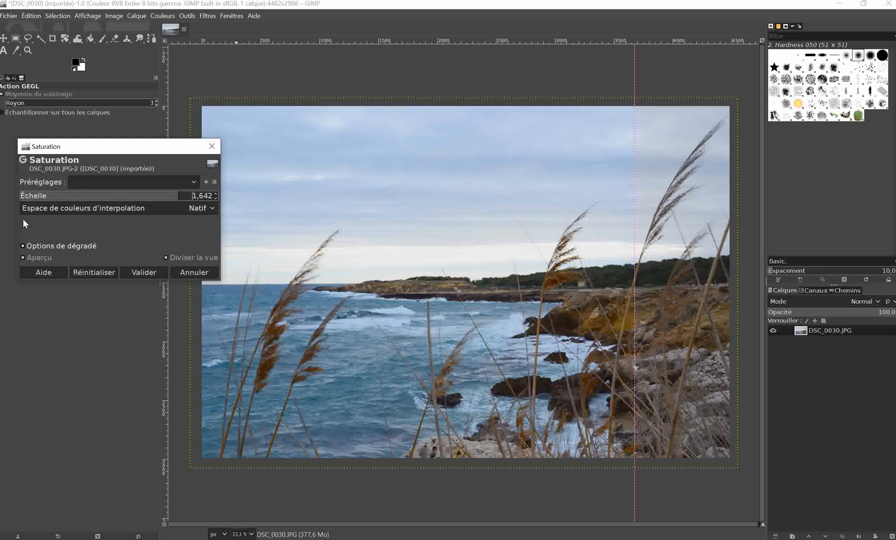
{"action": "left_click", "coordinate": [21, 242]}
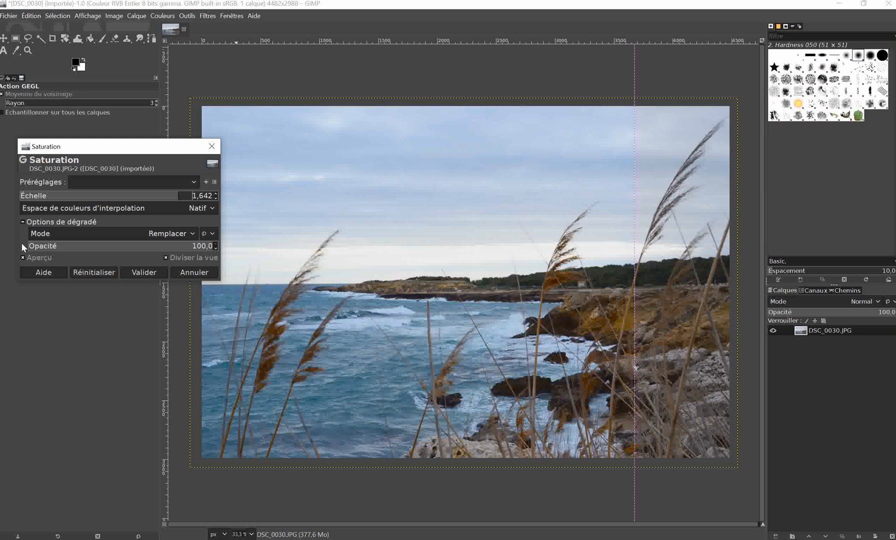
{"action": "left_click", "coordinate": [195, 233]}
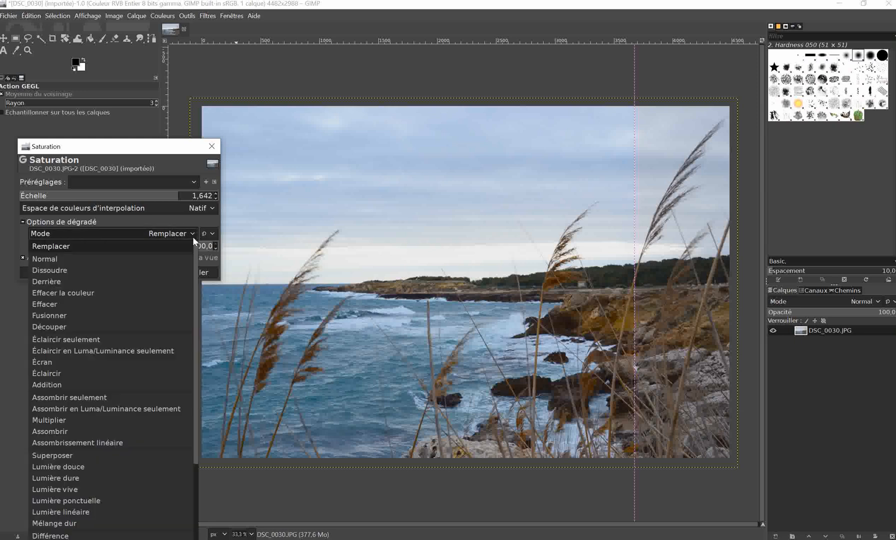
{"action": "left_click", "coordinate": [49, 315]}
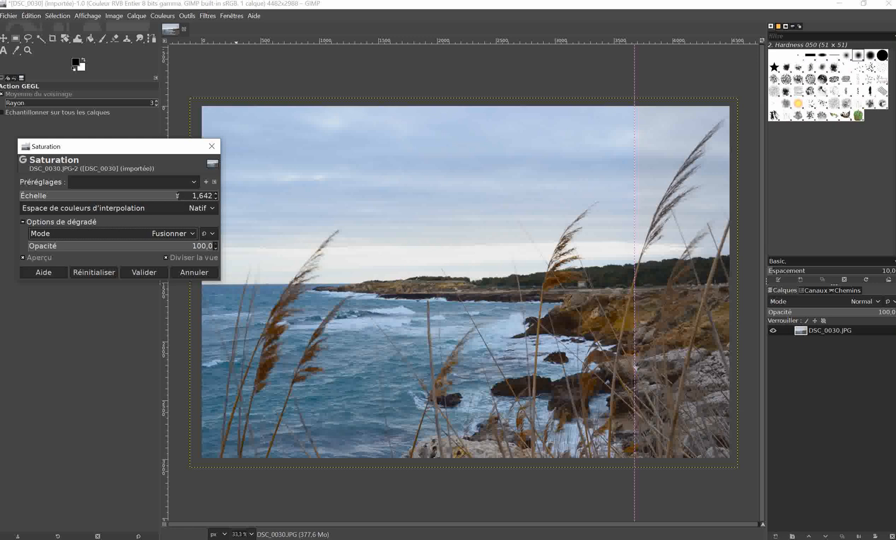
{"action": "mouse_move", "coordinate": [177, 196]}
{"action": "left_mouse_down"}
{"action": "mouse_move", "coordinate": [191, 196]}
{"action": "mouse_move", "coordinate": [105, 198]}
{"action": "mouse_move", "coordinate": [186, 196]}
{"action": "left_mouse_up"}
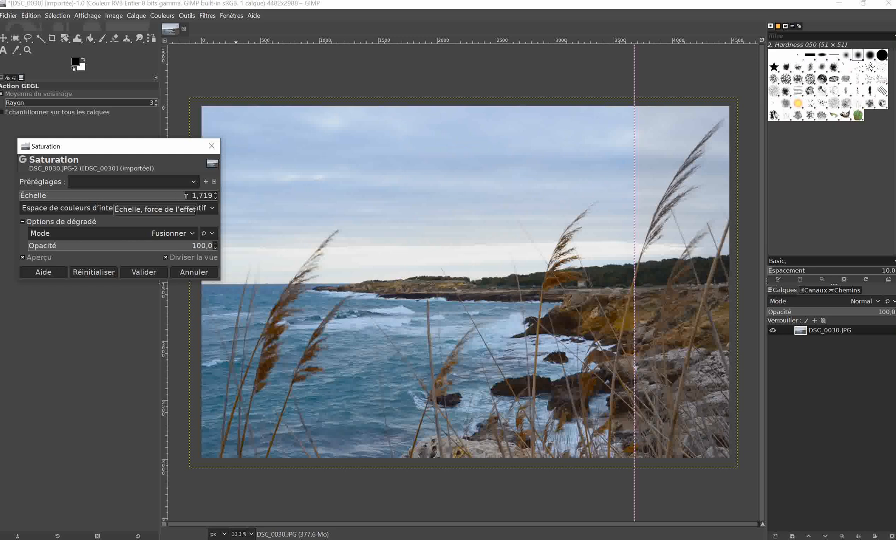
Move the split-view divider back to the middle of the photo to compare, and apply the Saturation adjustment.
{"action": "left_click", "coordinate": [633, 195]}
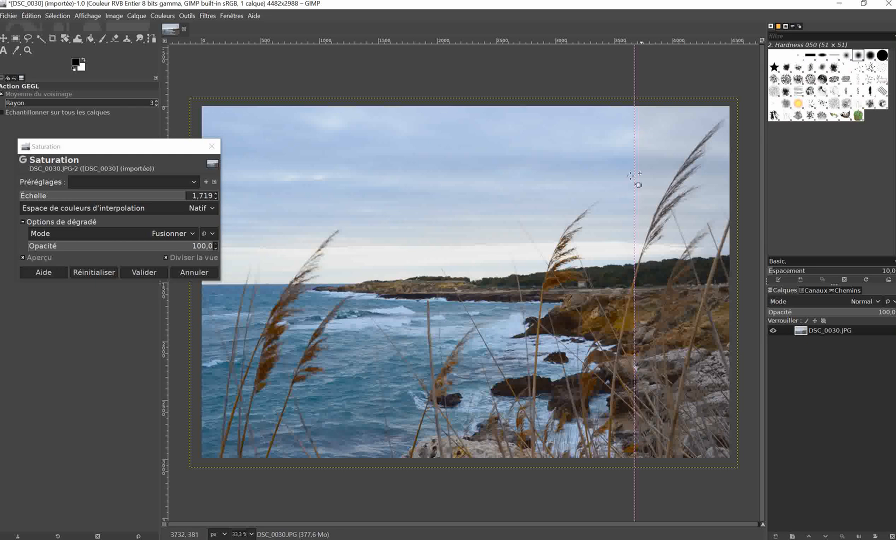
{"action": "left_click_drag", "start_coordinate": [637, 185], "coordinate": [467, 224]}
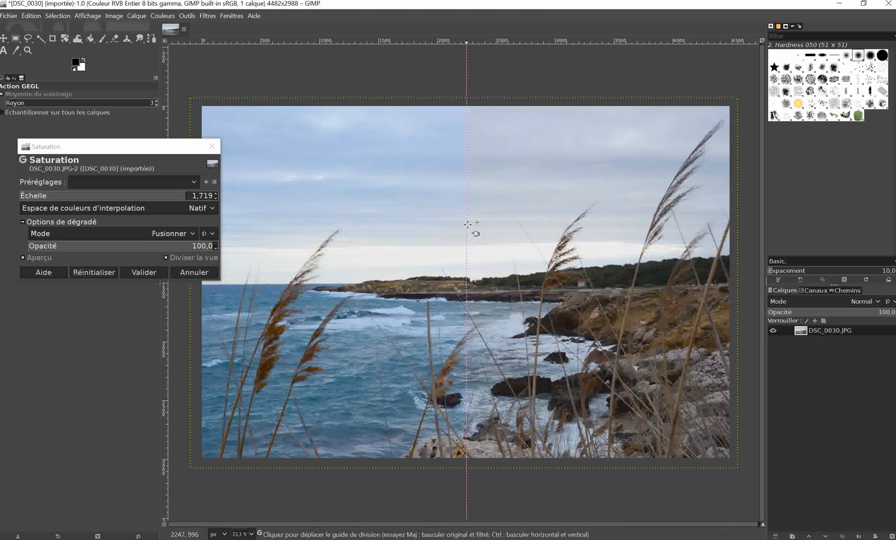
{"action": "left_click", "coordinate": [152, 271]}
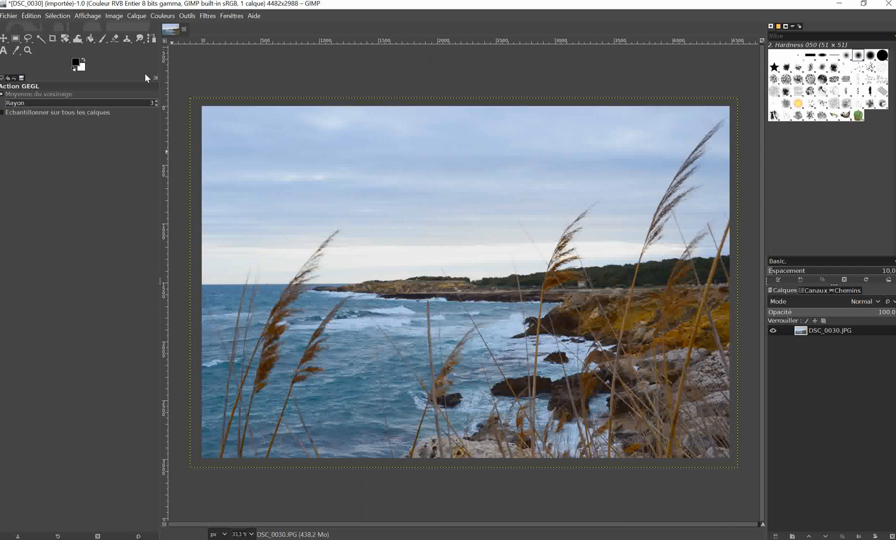
Export the photo to the PHOTOS VIDEO folder as DSC_0030G.JPG with JPEG quality 98.
{"action": "left_click", "coordinate": [12, 18]}
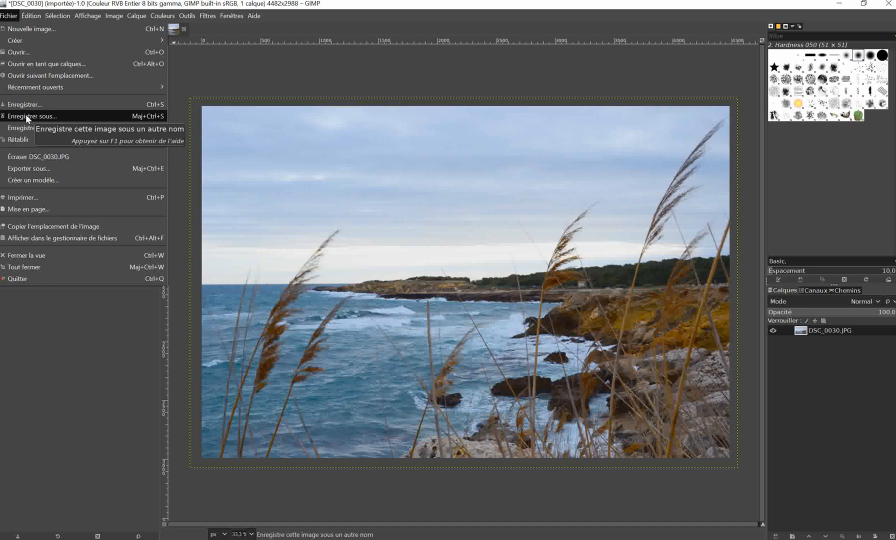
{"action": "left_click", "coordinate": [29, 170]}
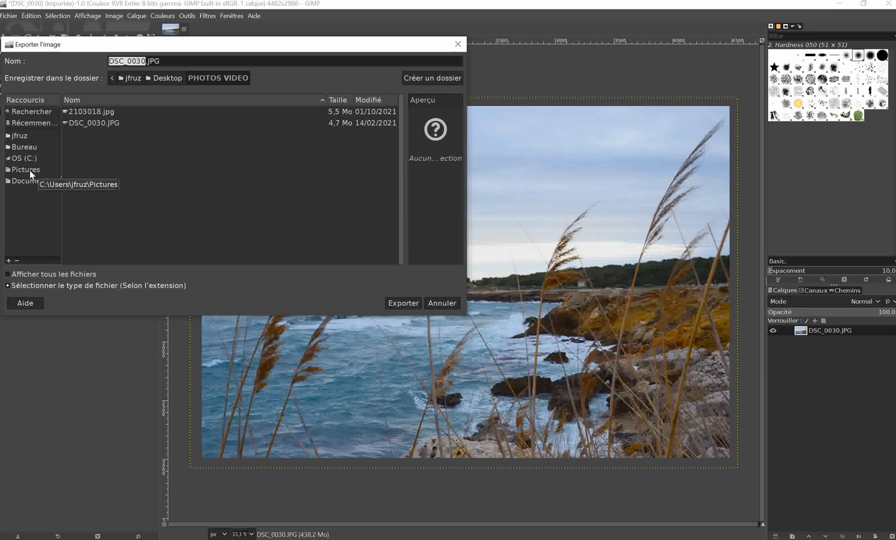
{"action": "left_click", "coordinate": [147, 61]}
{"action": "type", "text": "G"}
{"action": "left_click", "coordinate": [404, 303]}
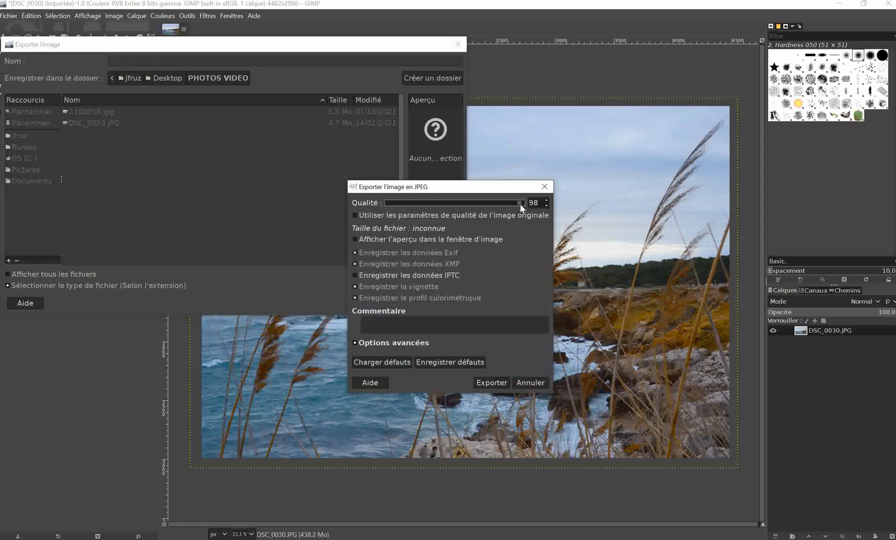
{"action": "left_click", "coordinate": [490, 381]}
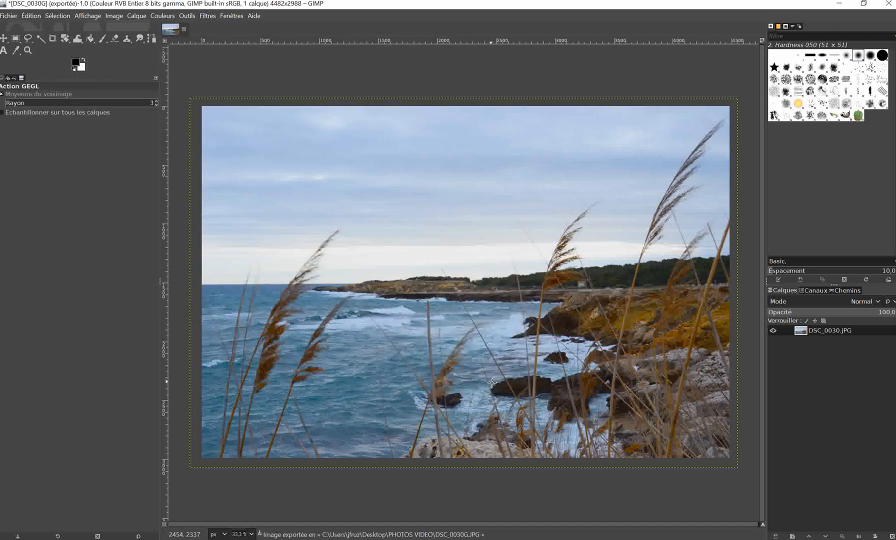
{"action": "key", "text": "ctrl+shift+f"}
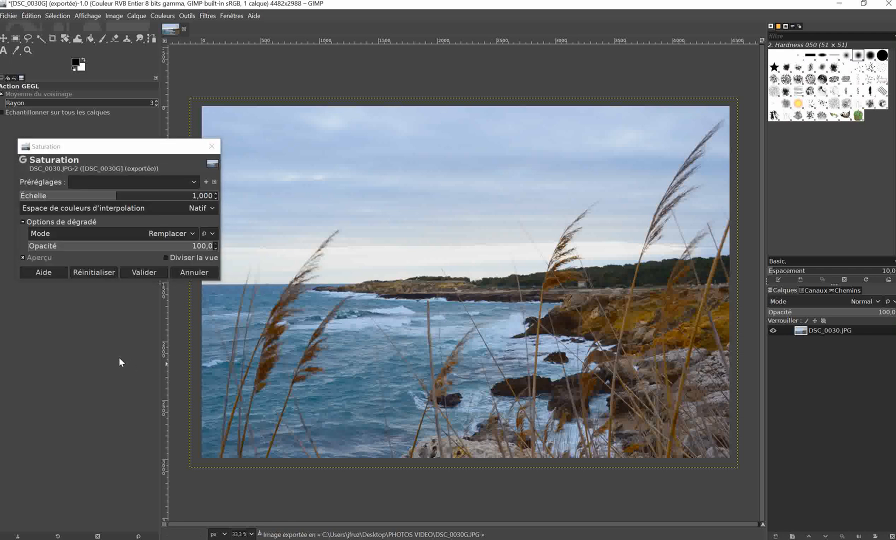
{"action": "left_click", "coordinate": [210, 148]}
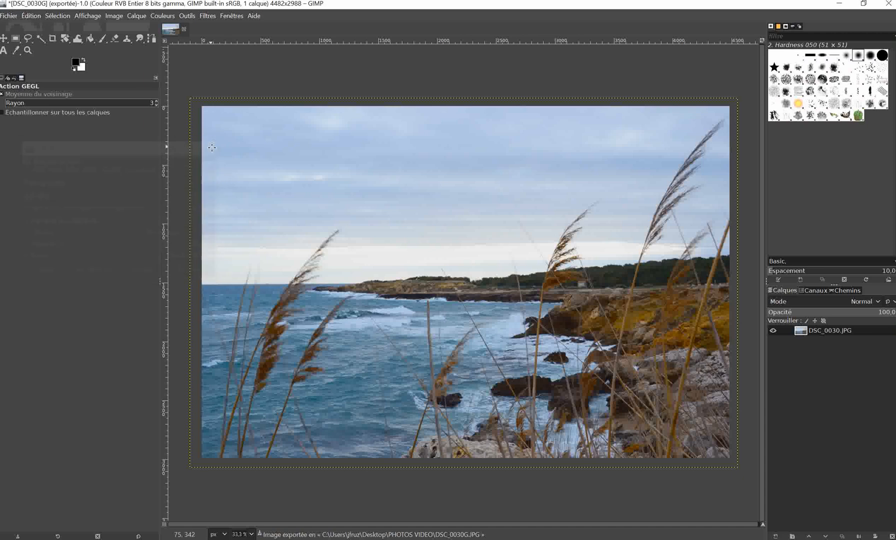
Switch to RawTherapee 5.8 by launching it from the RACCOURCIS folder on the desktop, and close that folder.
{"action": "left_click", "coordinate": [841, 4]}
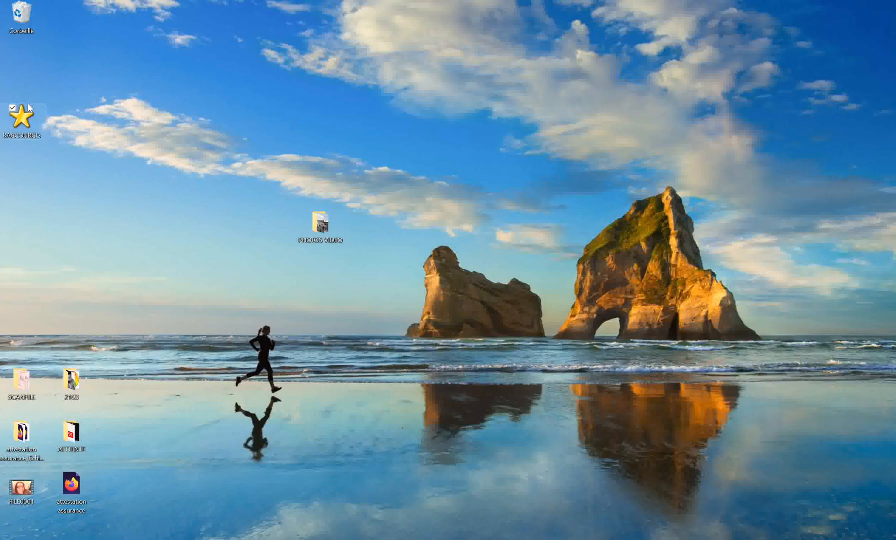
{"action": "double_click", "coordinate": [22, 124]}
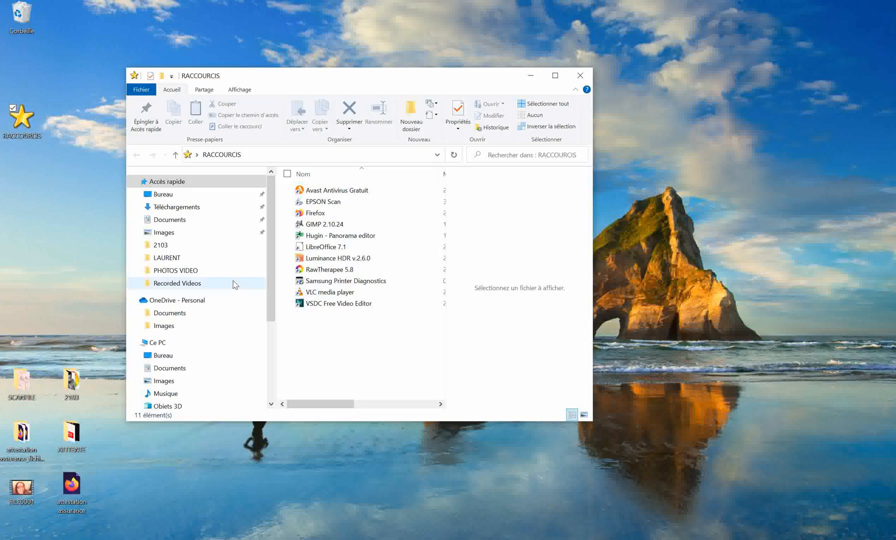
{"action": "left_click", "coordinate": [317, 270]}
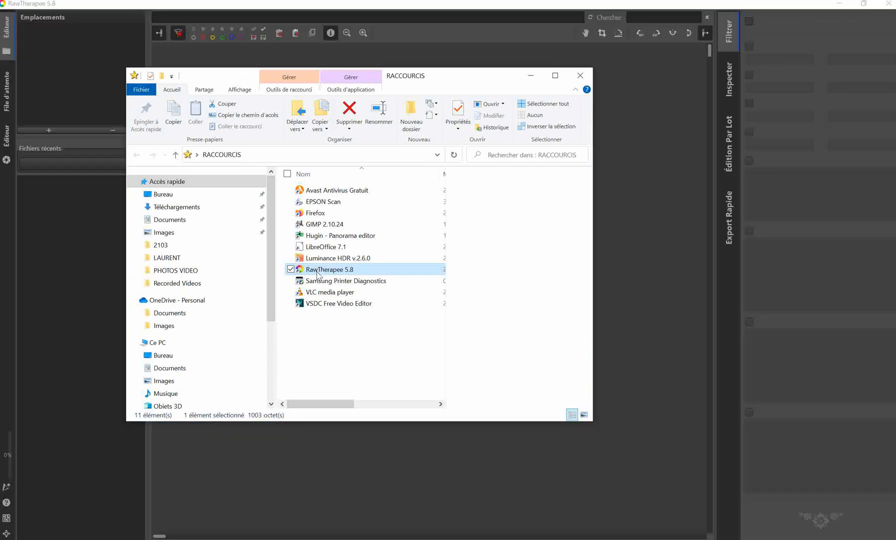
{"action": "left_click", "coordinate": [582, 76]}
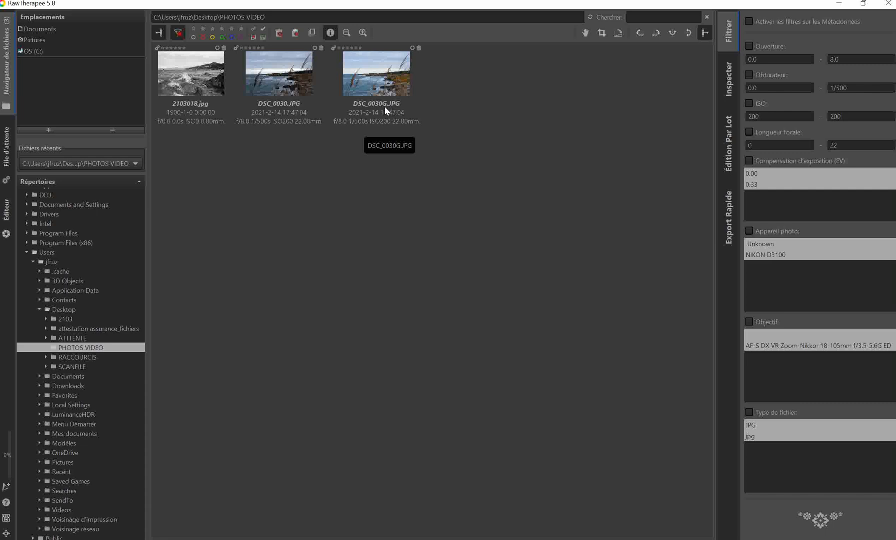
Open DSC_0030.JPG from the PHOTOS VIDEO folder, look over the file browser and processing queue, and return to the editor.
{"action": "double_click", "coordinate": [277, 76]}
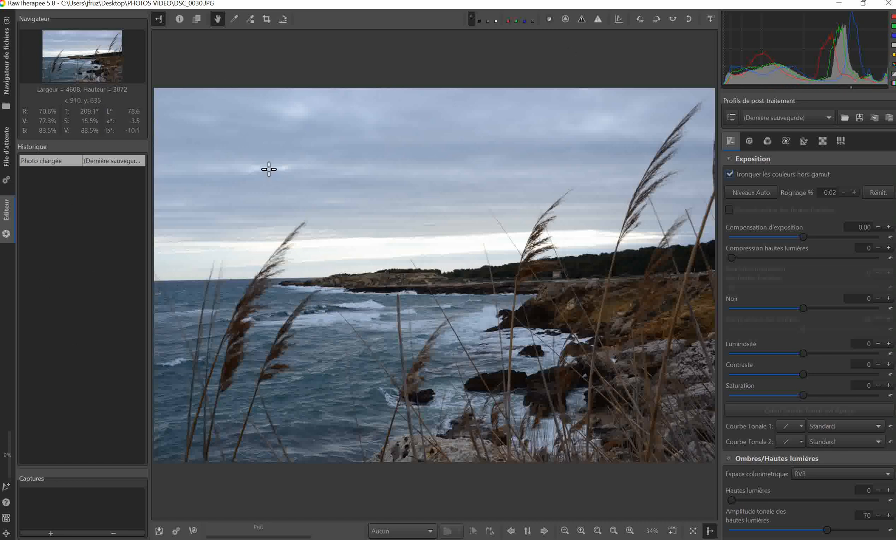
{"action": "left_click", "coordinate": [7, 60]}
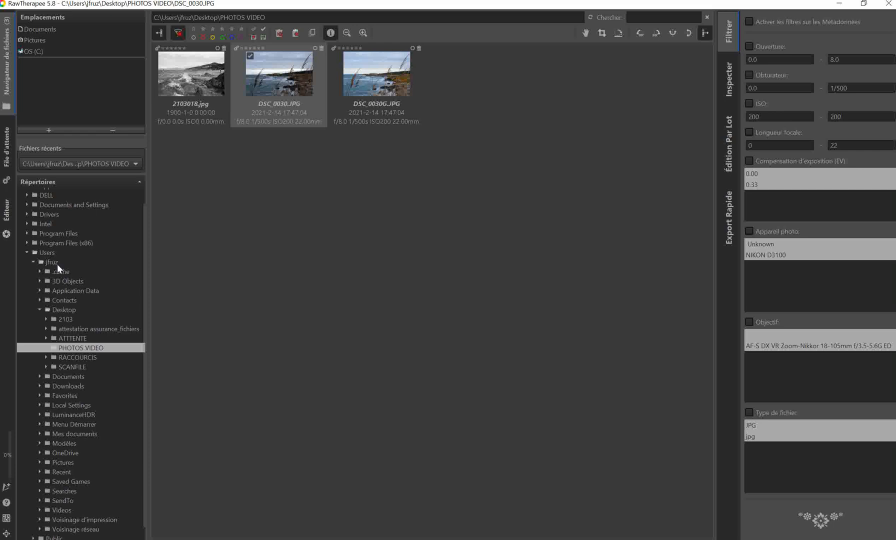
{"action": "left_click", "coordinate": [9, 155]}
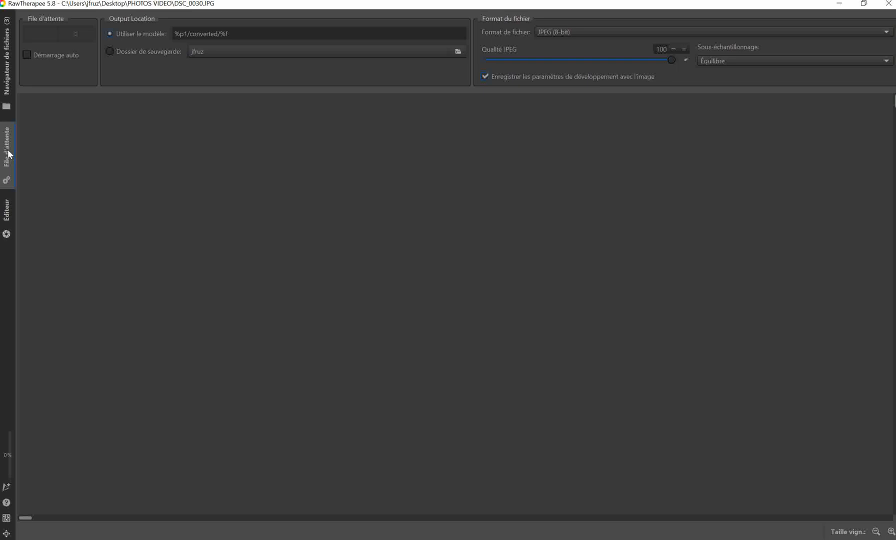
{"action": "left_click", "coordinate": [7, 213]}
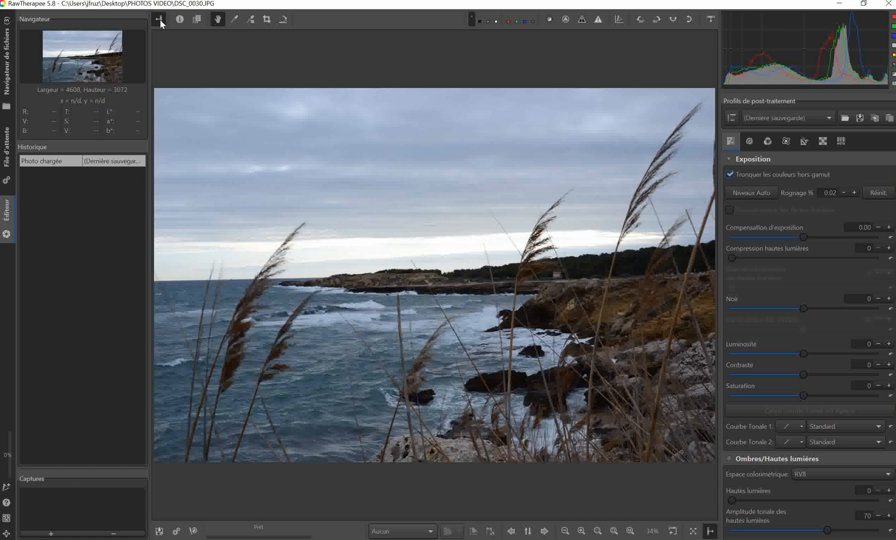
Show and hide the filmstrip and the photo's quick information, and activate the crop selection tool.
{"action": "left_click", "coordinate": [709, 21]}
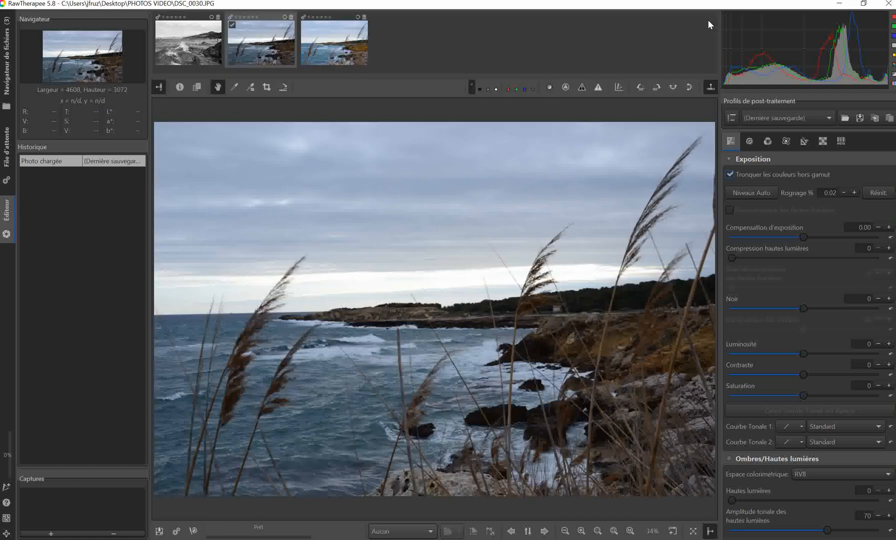
{"action": "left_click", "coordinate": [710, 88]}
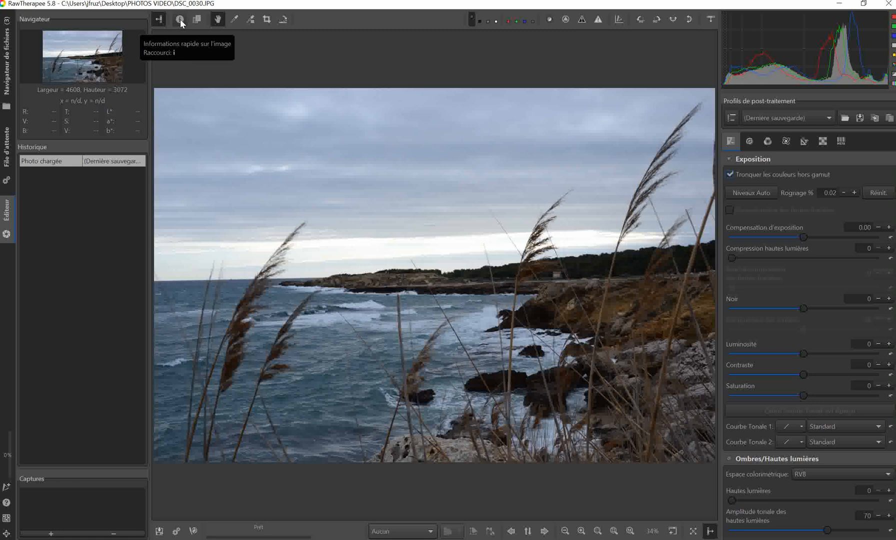
{"action": "left_click", "coordinate": [180, 19]}
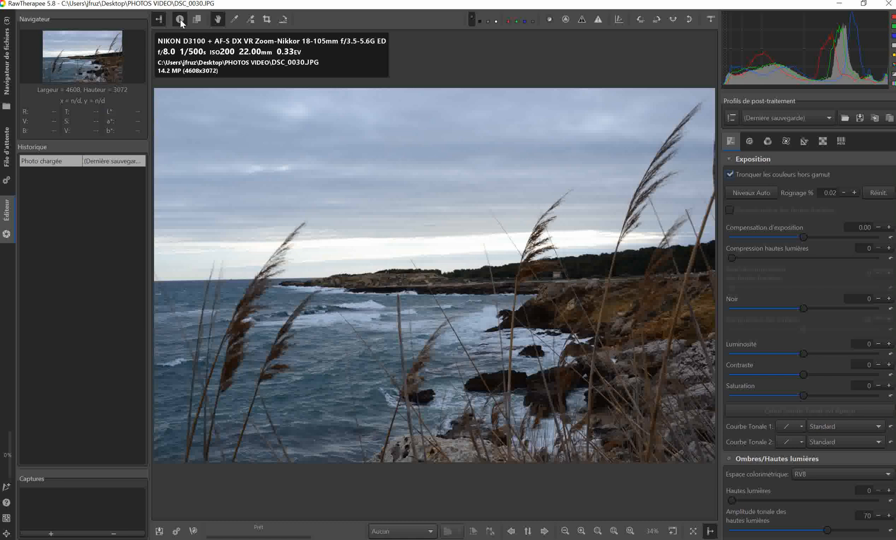
{"action": "left_click", "coordinate": [180, 19]}
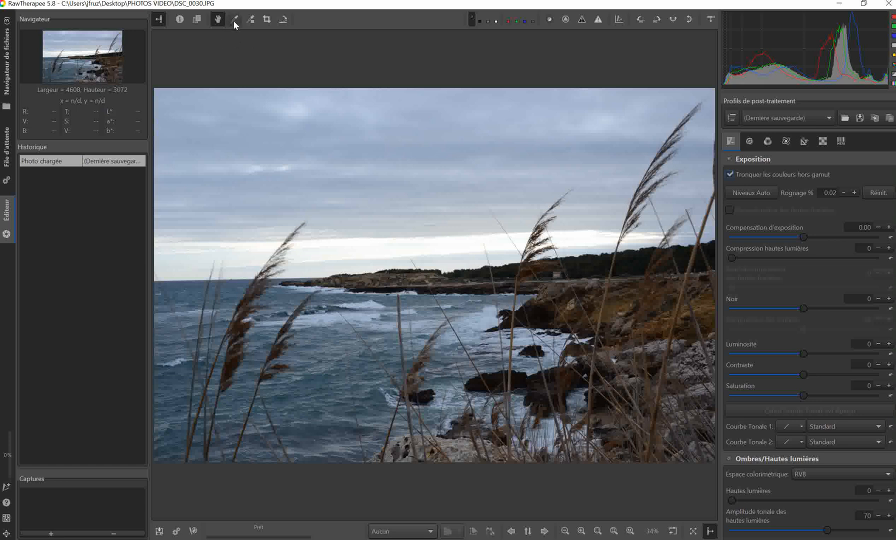
{"action": "left_click", "coordinate": [267, 21]}
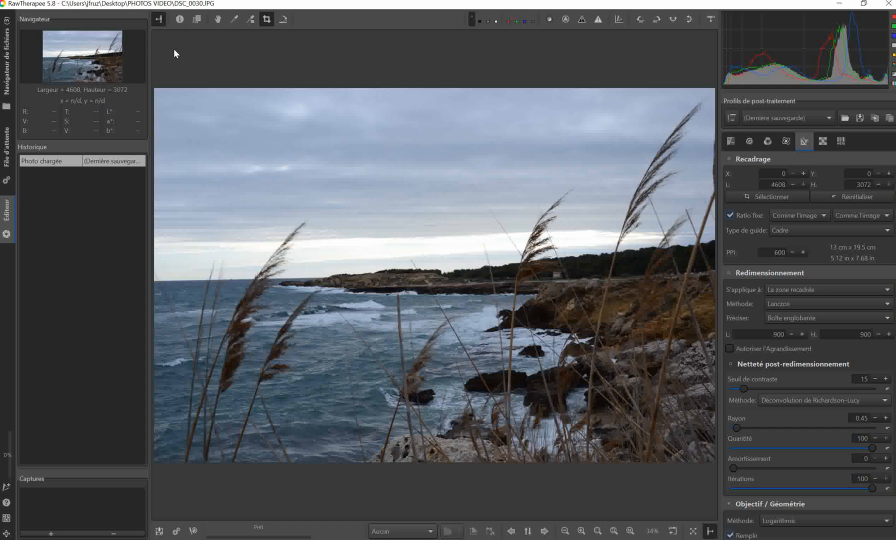
Review the exposure tools for the photo, from Exposition through Ombres/Hautes lumières and the vignette and graduated filters to Ajustements Lab.
{"action": "left_click", "coordinate": [730, 141]}
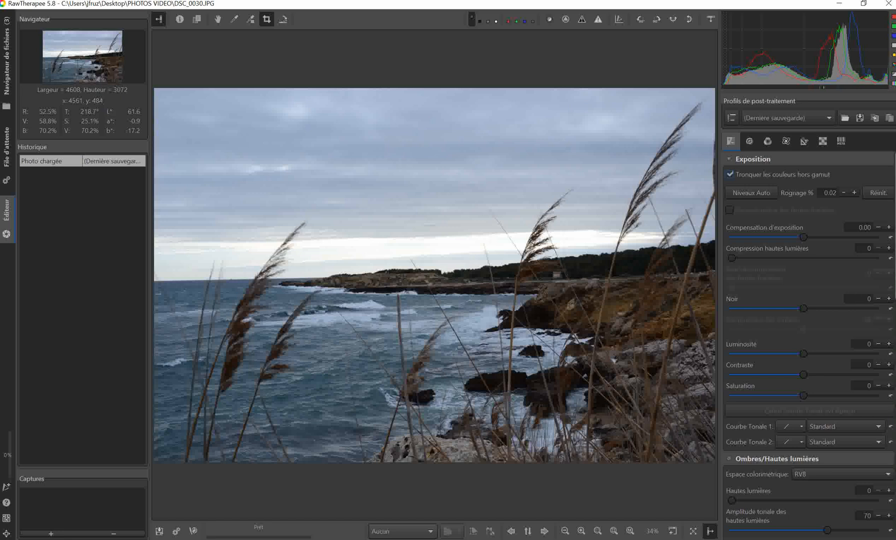
{"action": "scroll", "coordinate": [809, 346], "scroll_direction": "down", "scroll_amount": 1}
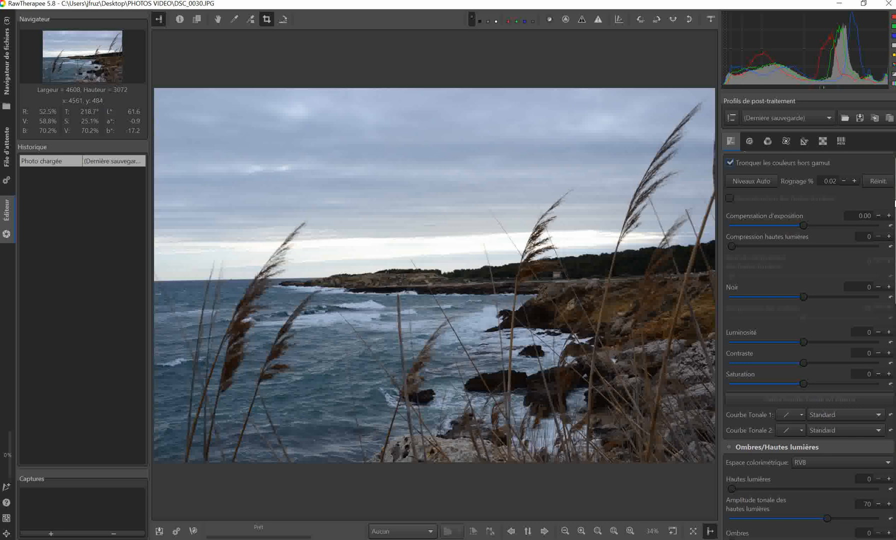
{"action": "scroll", "coordinate": [895, 202], "scroll_direction": "down", "scroll_amount": 1}
{"action": "scroll", "coordinate": [895, 206], "scroll_direction": "down", "scroll_amount": 14}
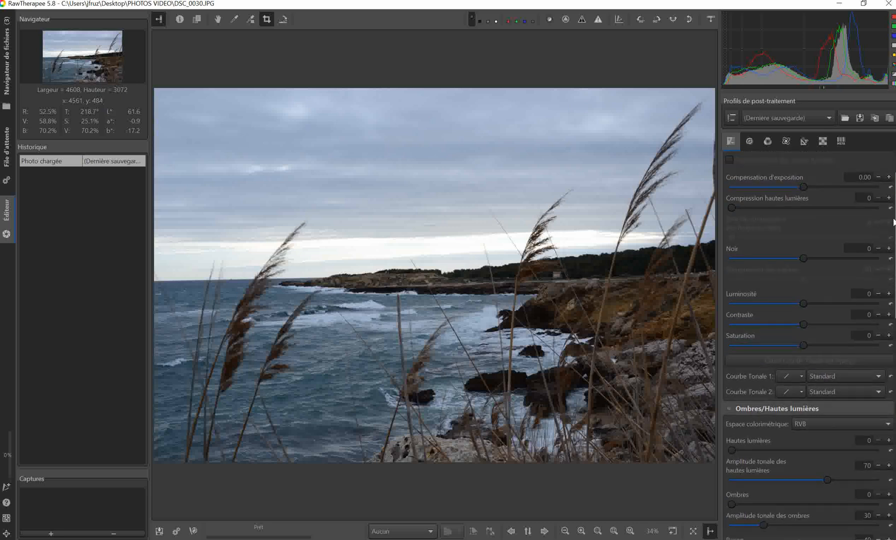
{"action": "scroll", "coordinate": [894, 206], "scroll_direction": "down", "scroll_amount": 8}
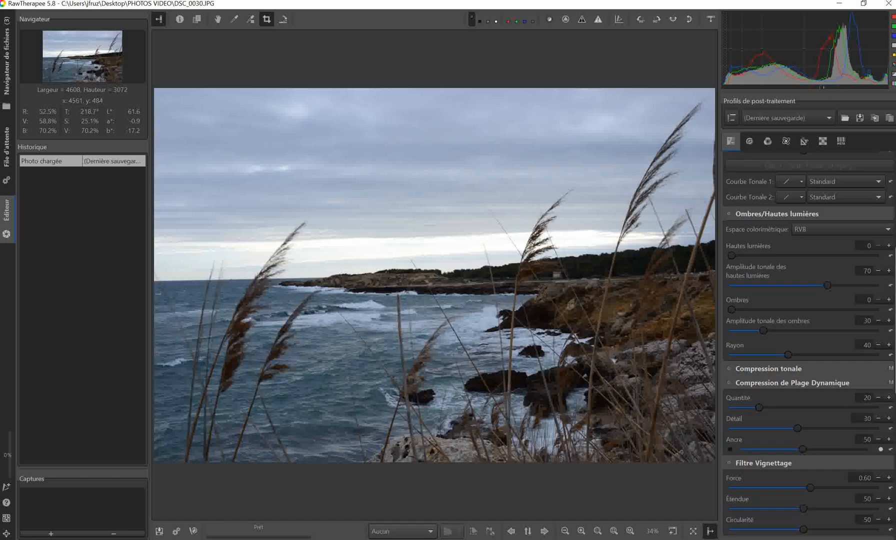
{"action": "scroll", "coordinate": [895, 206], "scroll_direction": "down", "scroll_amount": 4}
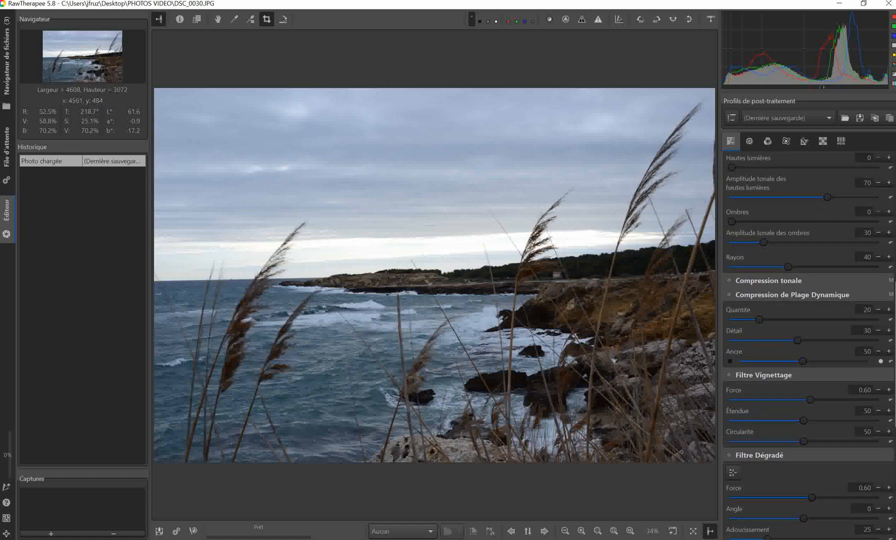
{"action": "scroll", "coordinate": [893, 347], "scroll_direction": "down", "scroll_amount": 5}
{"action": "scroll", "coordinate": [894, 351], "scroll_direction": "down", "scroll_amount": 3}
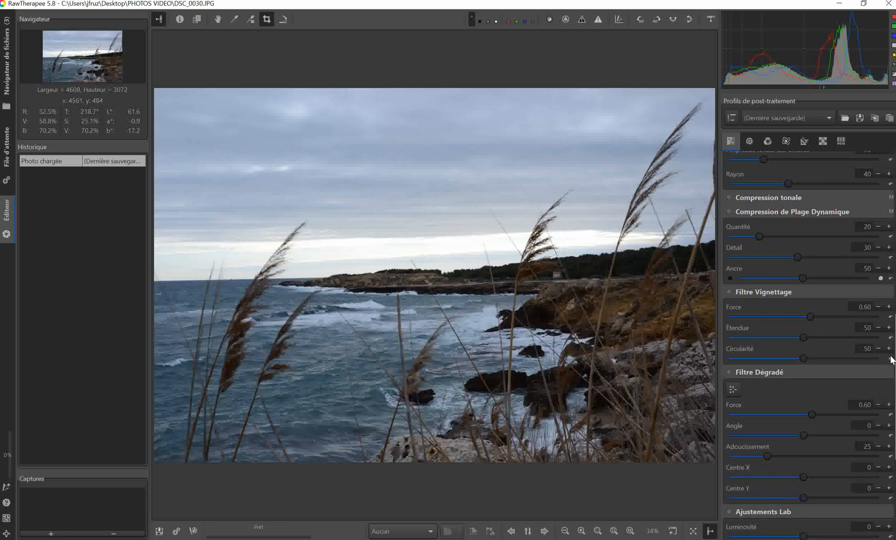
{"action": "scroll", "coordinate": [893, 360], "scroll_direction": "down", "scroll_amount": 5}
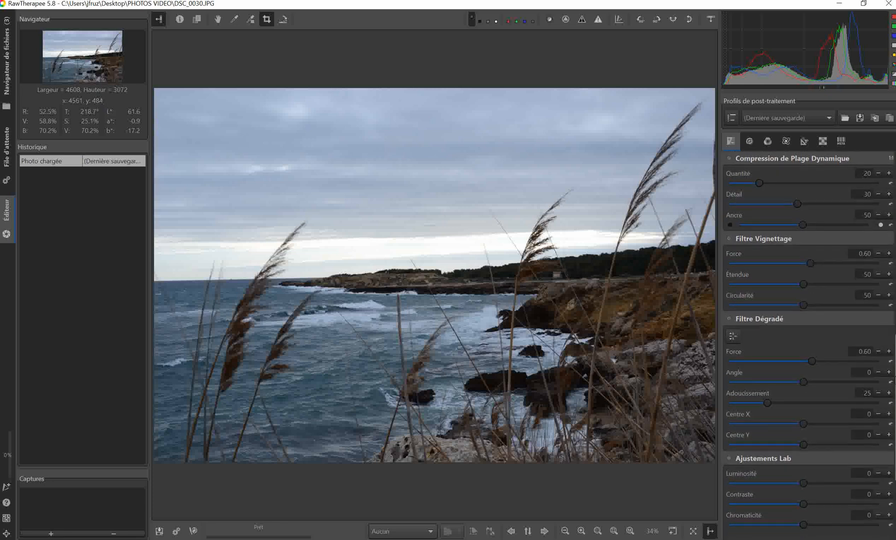
{"action": "scroll", "coordinate": [894, 435], "scroll_direction": "down", "scroll_amount": 15}
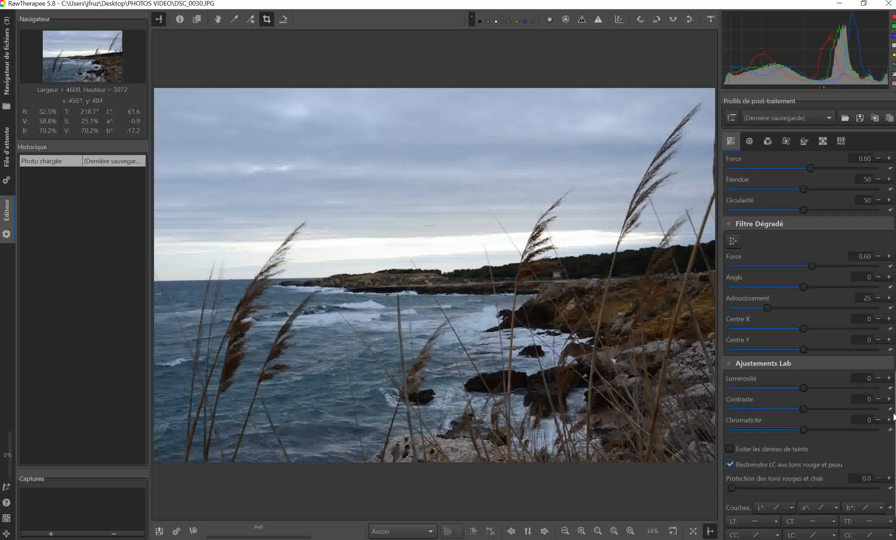
{"action": "scroll", "coordinate": [894, 439], "scroll_direction": "up", "scroll_amount": 20}
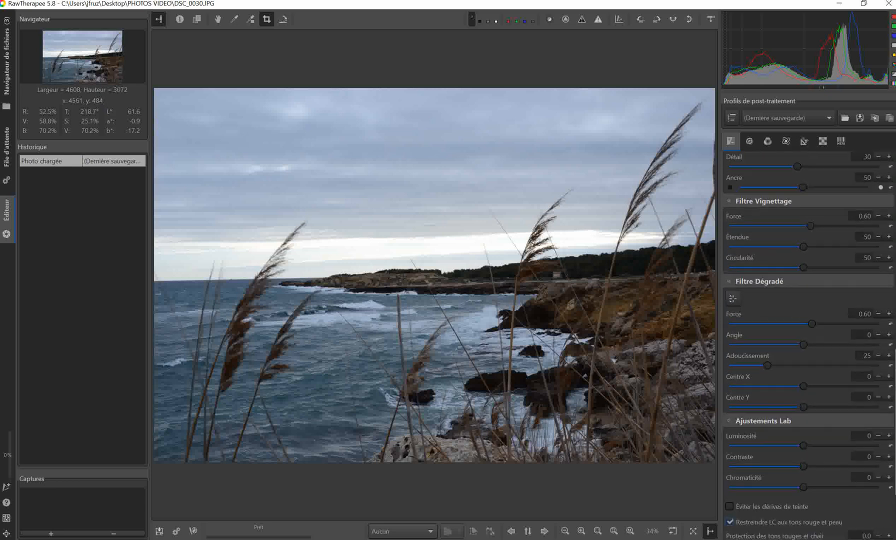
{"action": "scroll", "coordinate": [893, 439], "scroll_direction": "up", "scroll_amount": 9}
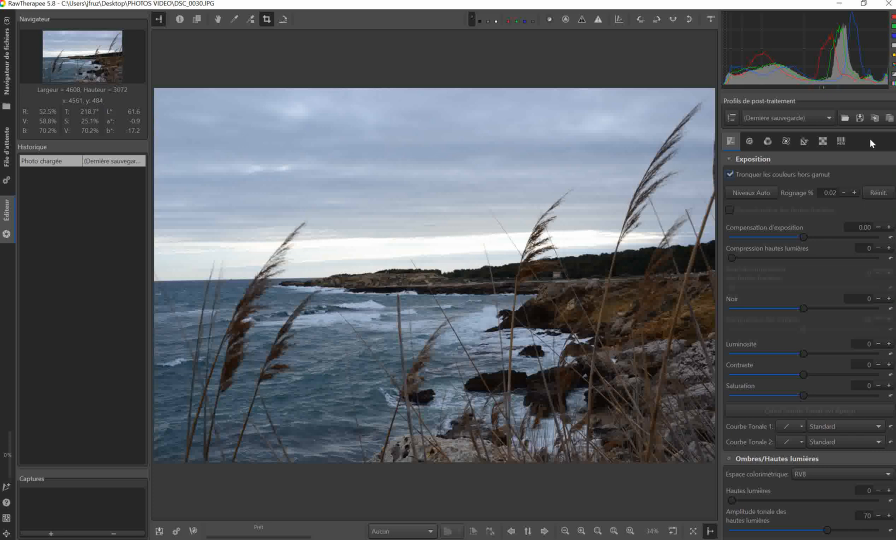
Review the detail tools, from Netteté and Contraste Local through Microcontraste to Réduction de Bruit.
{"action": "left_click", "coordinate": [749, 142]}
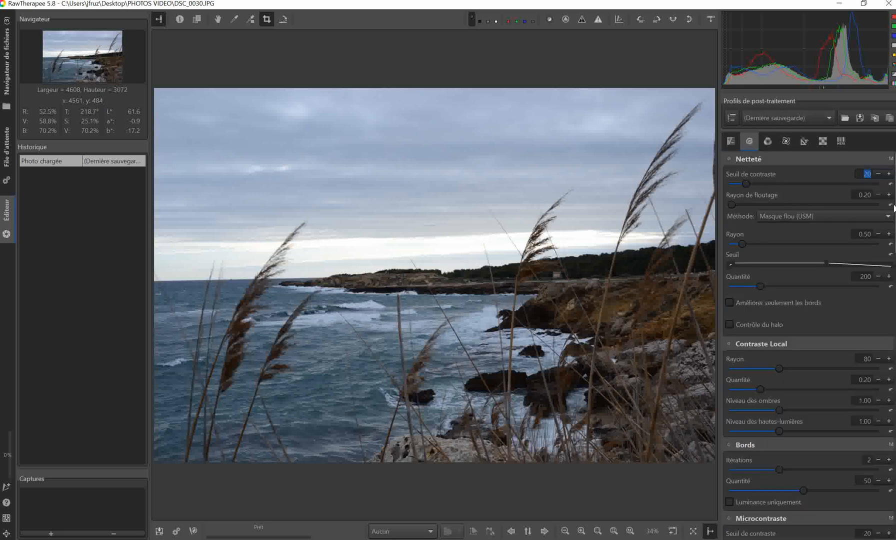
{"action": "scroll", "coordinate": [808, 346], "scroll_direction": "down", "scroll_amount": 5}
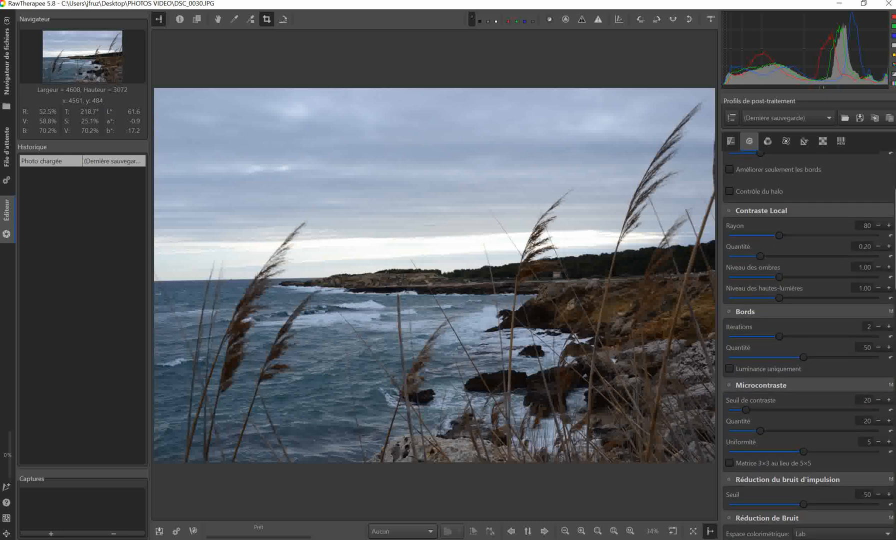
{"action": "scroll", "coordinate": [809, 345], "scroll_direction": "down", "scroll_amount": 3}
{"action": "scroll", "coordinate": [809, 345], "scroll_direction": "down", "scroll_amount": 8}
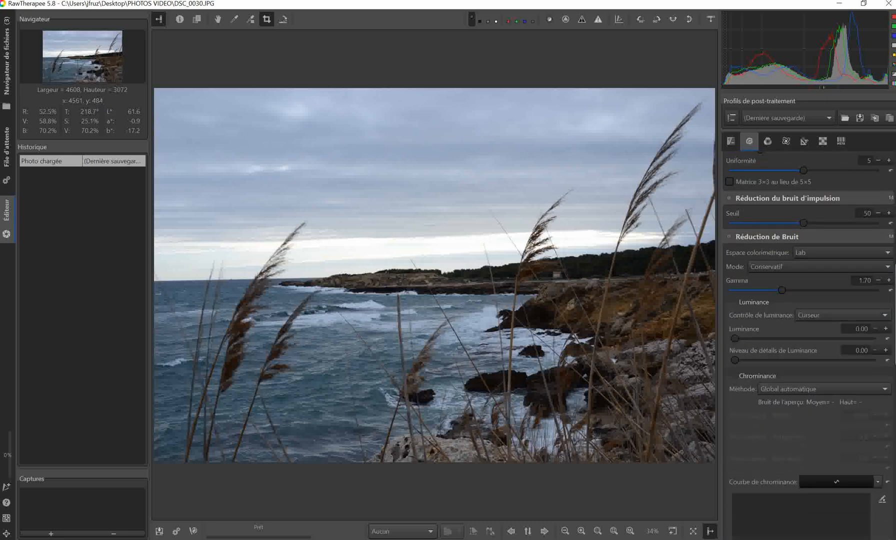
{"action": "scroll", "coordinate": [810, 345], "scroll_direction": "down", "scroll_amount": 3}
{"action": "scroll", "coordinate": [809, 345], "scroll_direction": "up", "scroll_amount": 8}
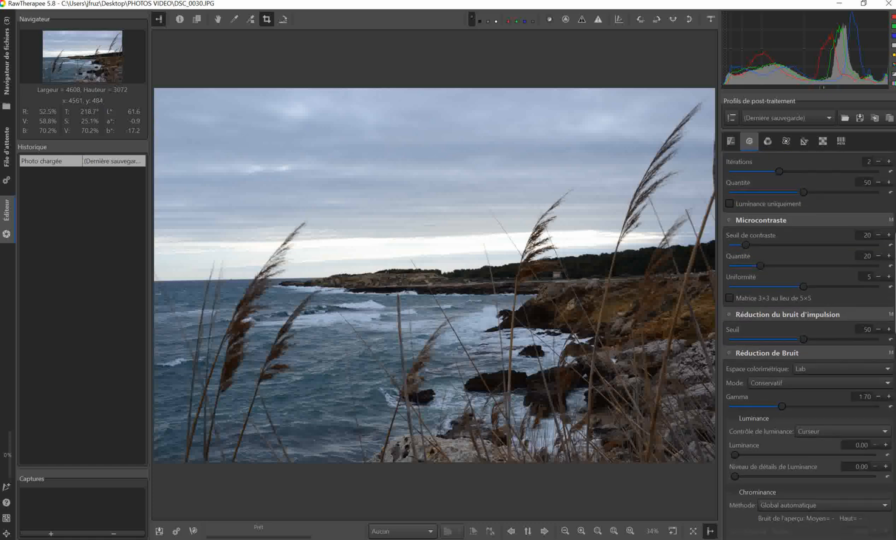
{"action": "scroll", "coordinate": [809, 345], "scroll_direction": "up", "scroll_amount": 10}
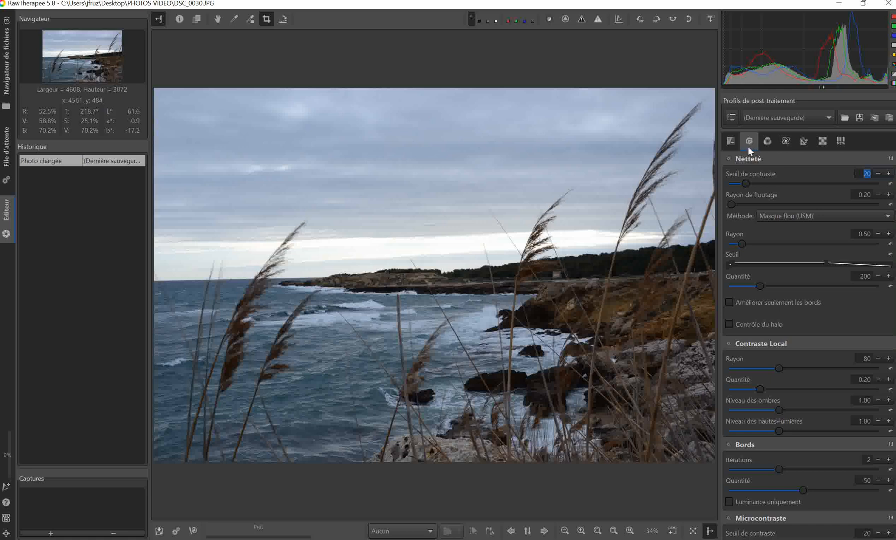
Review the colour tools, from Balance des blancs and Mixage des canaux through Virage Partiel to ICM.
{"action": "left_click", "coordinate": [767, 142]}
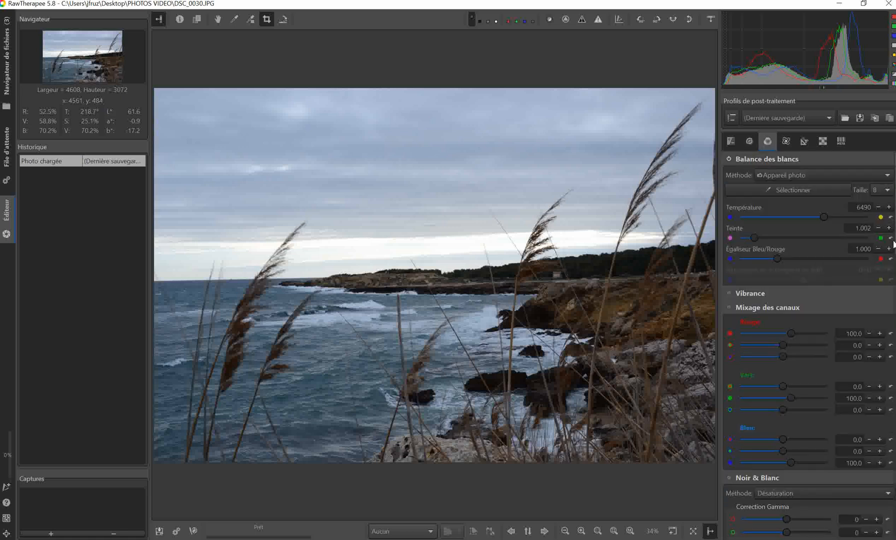
{"action": "scroll", "coordinate": [809, 345], "scroll_direction": "down", "scroll_amount": 10}
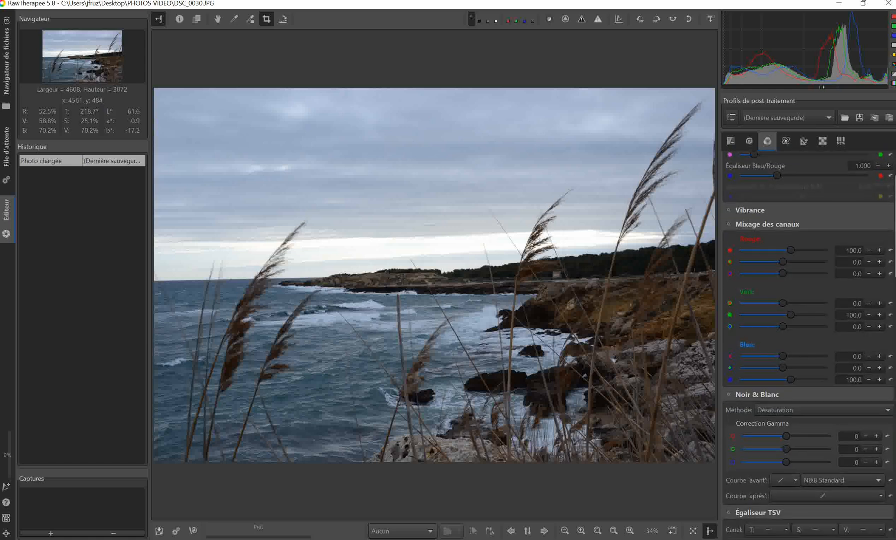
{"action": "scroll", "coordinate": [808, 345], "scroll_direction": "down", "scroll_amount": 10}
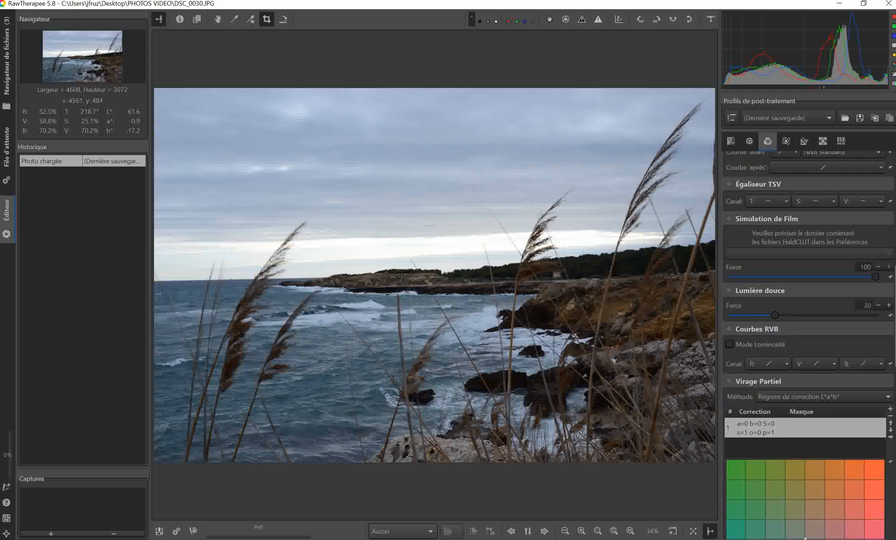
{"action": "scroll", "coordinate": [809, 345], "scroll_direction": "down", "scroll_amount": 5}
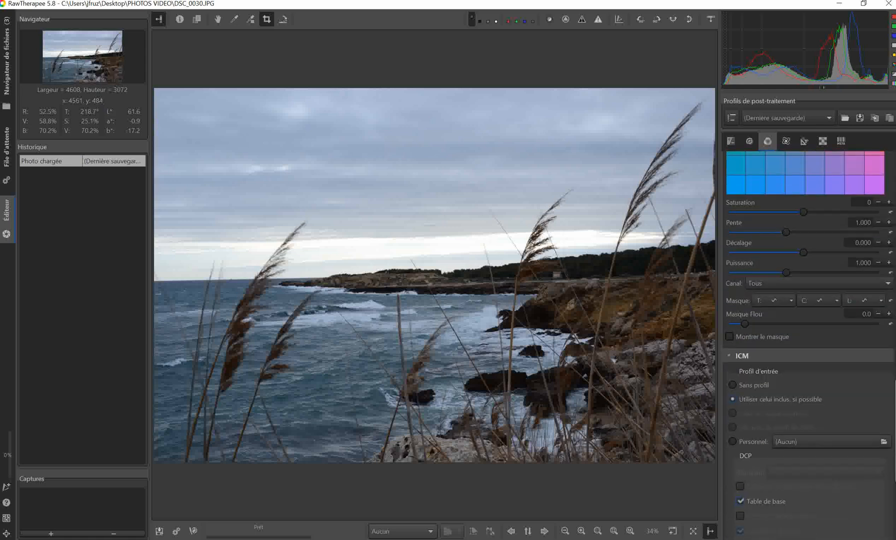
{"action": "scroll", "coordinate": [809, 345], "scroll_direction": "down", "scroll_amount": 4}
{"action": "left_click_drag", "start_coordinate": [895, 460], "coordinate": [895, 200]}
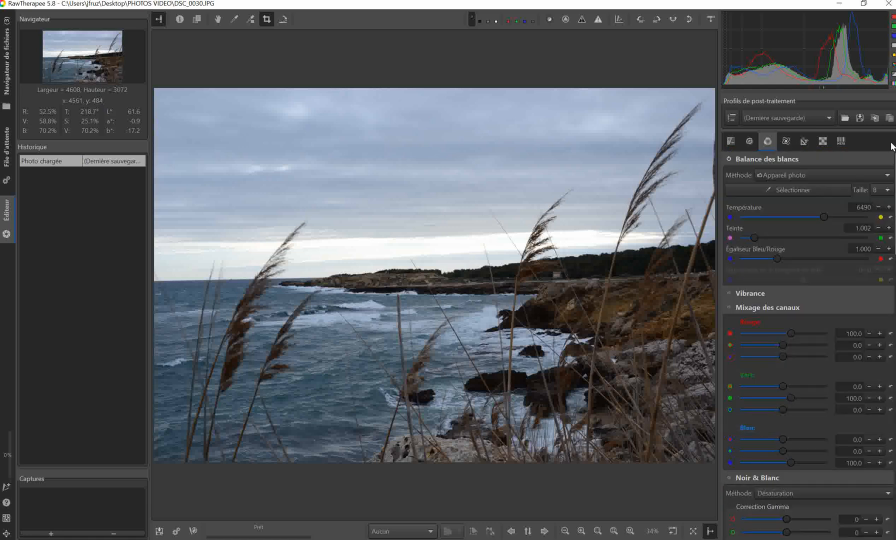
Review the advanced tools, from Apparence de la Couleur (CIECAM02) through Niveaux d'Ondelettes to Netteté des bords.
{"action": "left_click", "coordinate": [788, 143]}
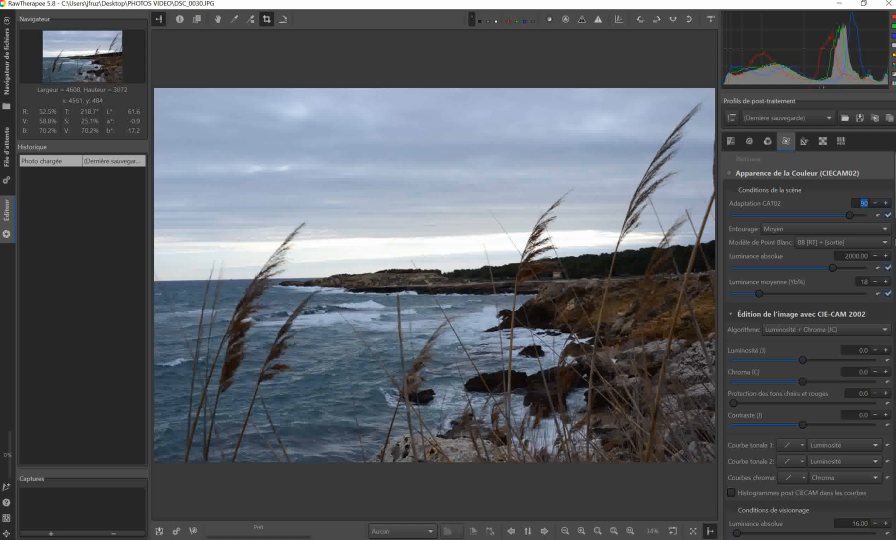
{"action": "scroll", "coordinate": [894, 216], "scroll_direction": "down", "scroll_amount": 10}
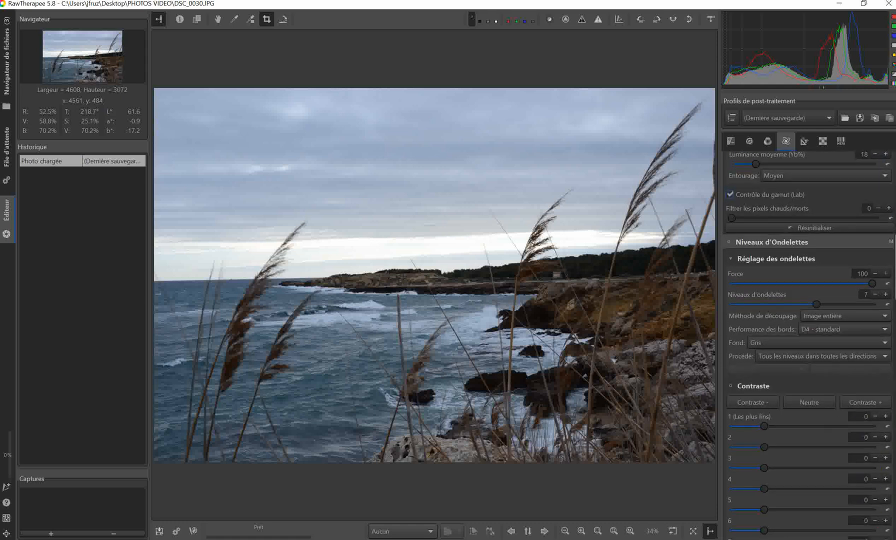
{"action": "scroll", "coordinate": [893, 216], "scroll_direction": "down", "scroll_amount": 12}
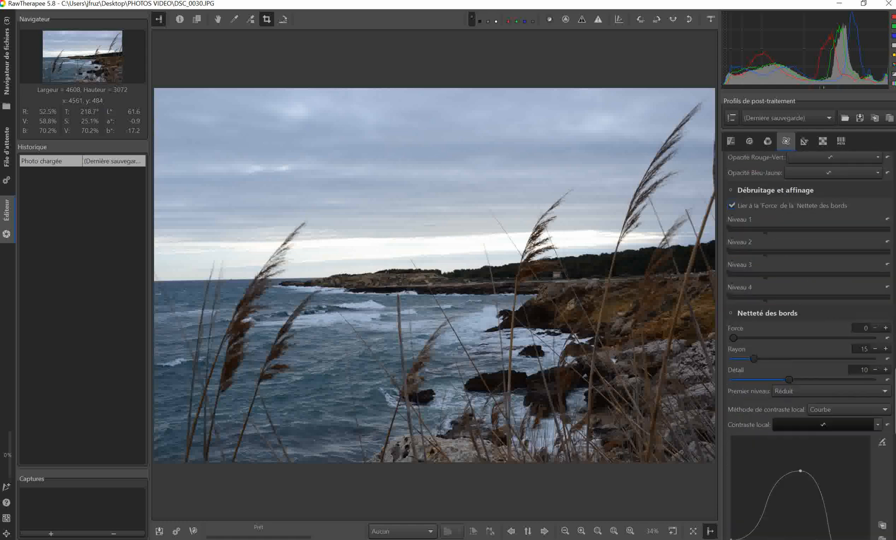
{"action": "left_click_drag", "start_coordinate": [895, 433], "coordinate": [895, 216]}
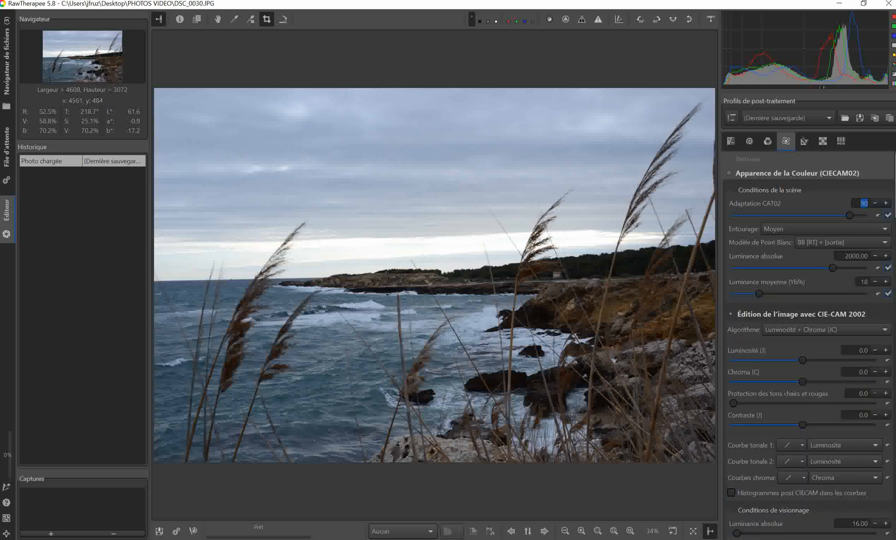
Apply the automatically selected lens correction profile, and enable its Vignetage and Aberration chromatique corrections.
{"action": "left_click", "coordinate": [804, 142]}
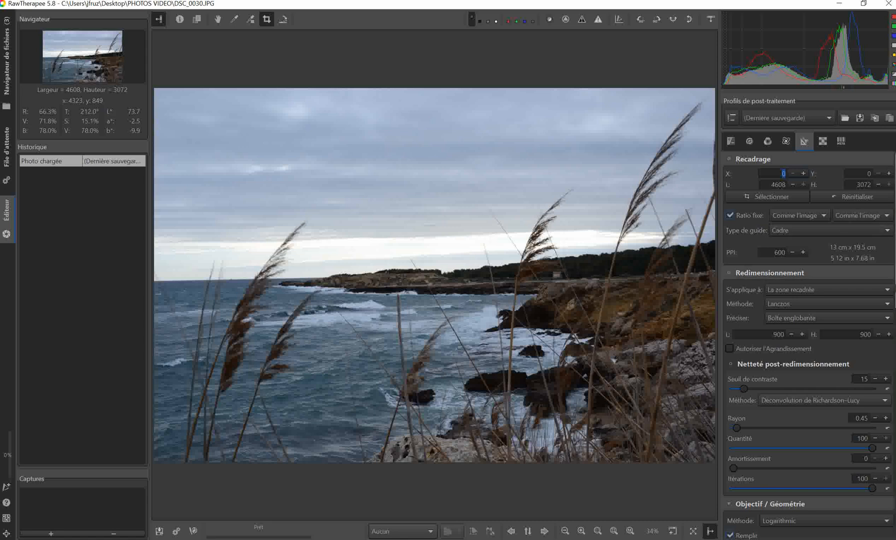
{"action": "scroll", "coordinate": [809, 345], "scroll_direction": "down", "scroll_amount": 5}
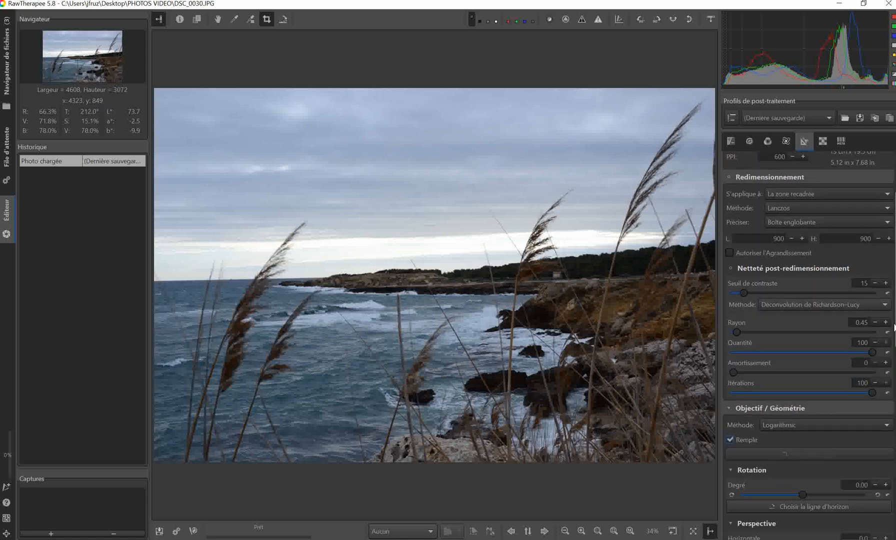
{"action": "scroll", "coordinate": [783, 282], "scroll_direction": "down", "scroll_amount": 2}
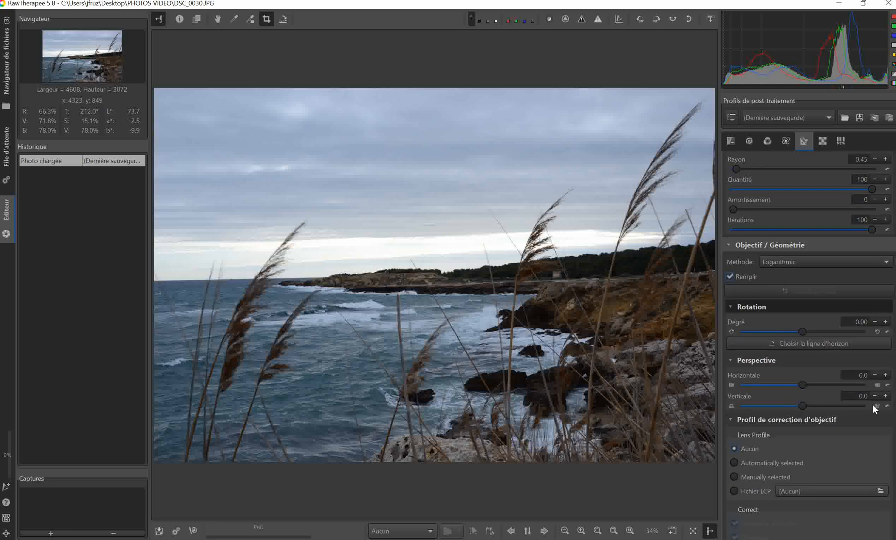
{"action": "scroll", "coordinate": [763, 305], "scroll_direction": "down", "scroll_amount": 4}
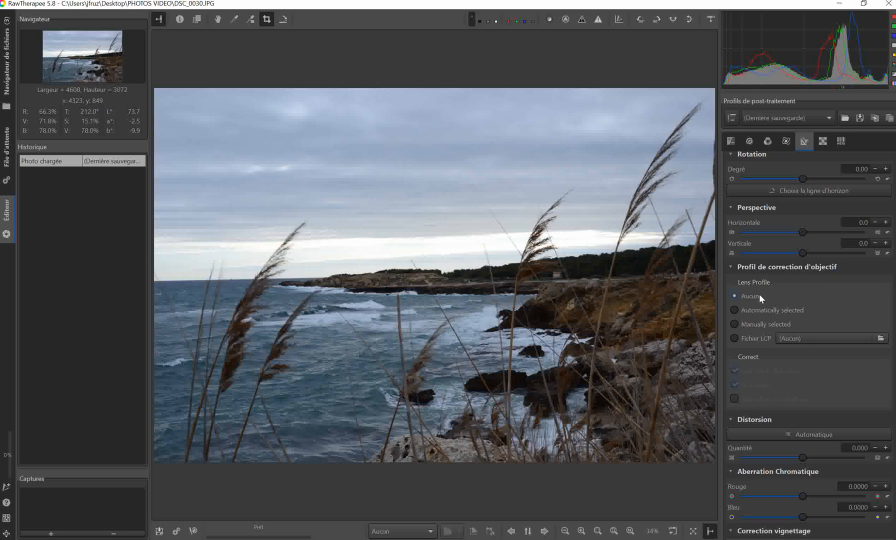
{"action": "left_click", "coordinate": [735, 311]}
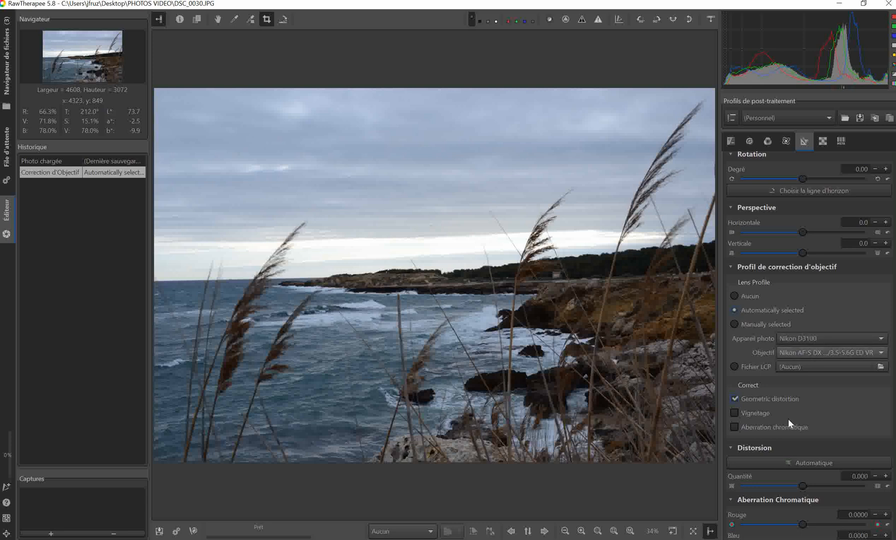
{"action": "left_click", "coordinate": [734, 413]}
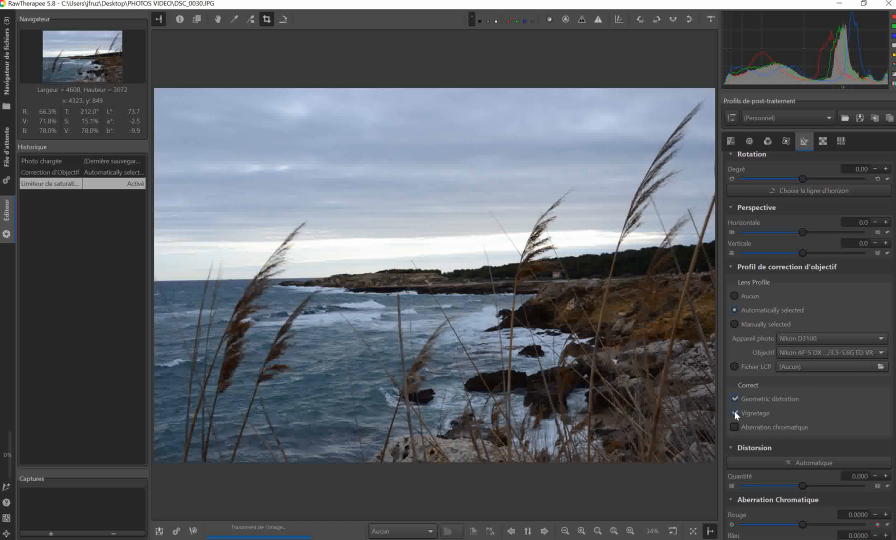
{"action": "left_click", "coordinate": [735, 427]}
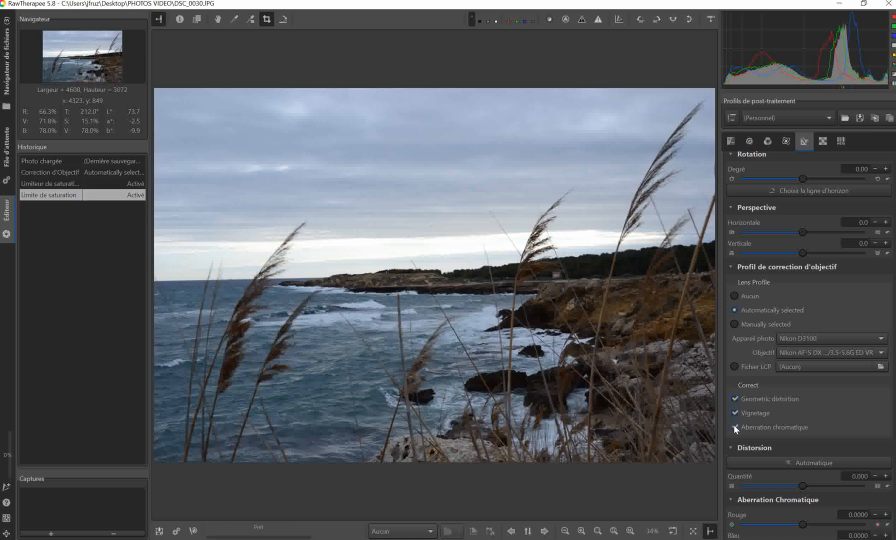
Examine the photo's EXIF metadata, and return to the exposure tools.
{"action": "left_click", "coordinate": [842, 141]}
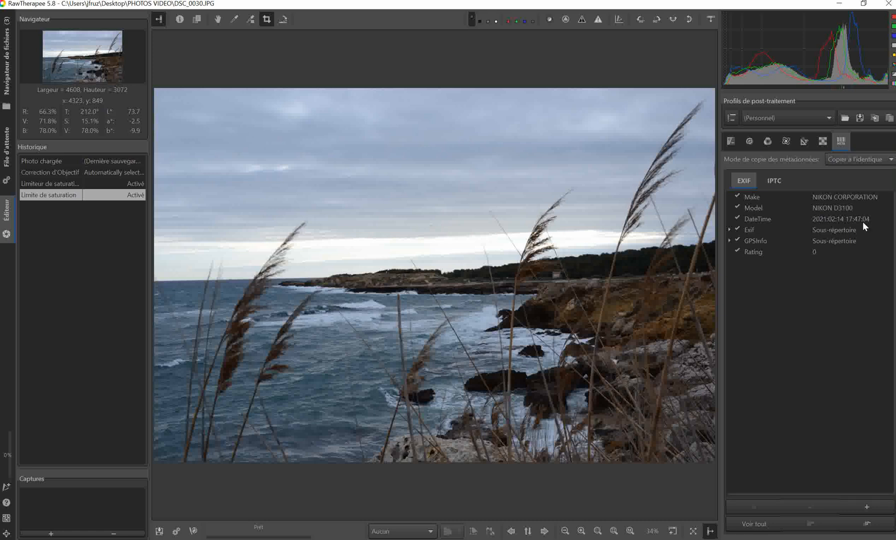
{"action": "left_click", "coordinate": [730, 143]}
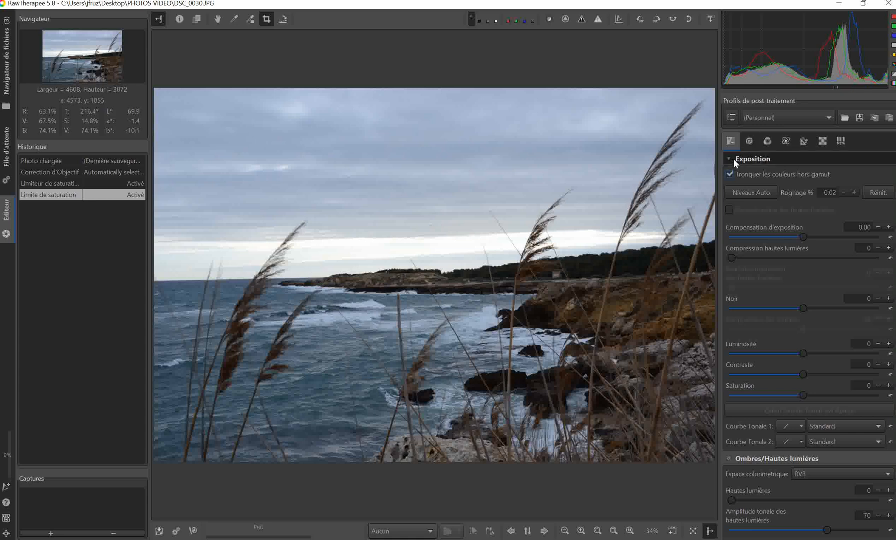
Straighten the photo by drawing a guide line along the sea horizon, for a rotation of about -1.12 degrees.
{"action": "left_click", "coordinate": [283, 20]}
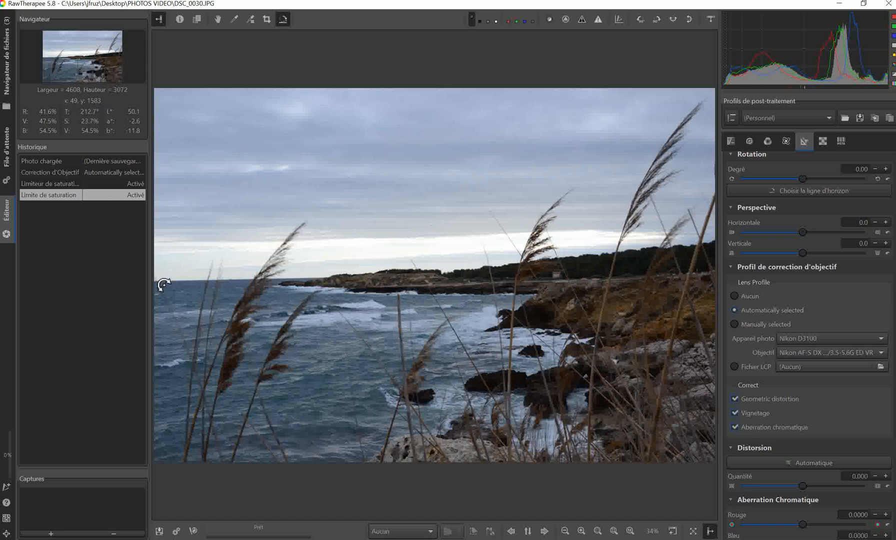
{"action": "left_click_drag", "start_coordinate": [164, 285], "coordinate": [327, 281]}
{"action": "left_click_drag", "start_coordinate": [327, 282], "coordinate": [327, 281]}
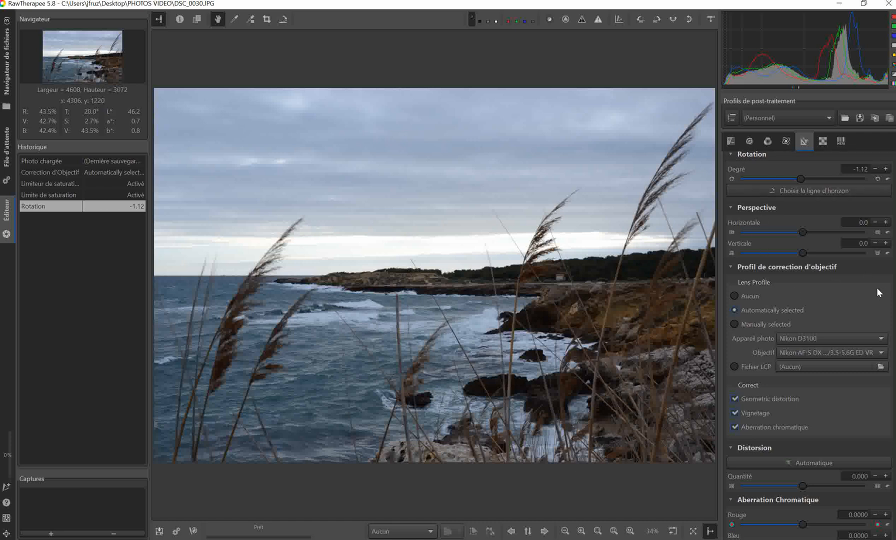
{"action": "left_click_drag", "start_coordinate": [892, 272], "coordinate": [892, 111]}
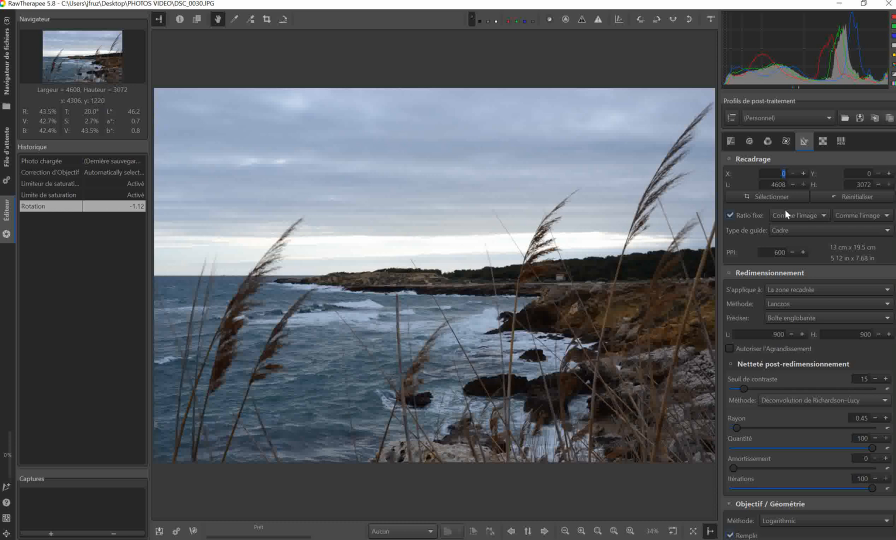
Try the automatic exposure levels (Niveaux Auto), and reset the exposure settings.
{"action": "left_click", "coordinate": [731, 141]}
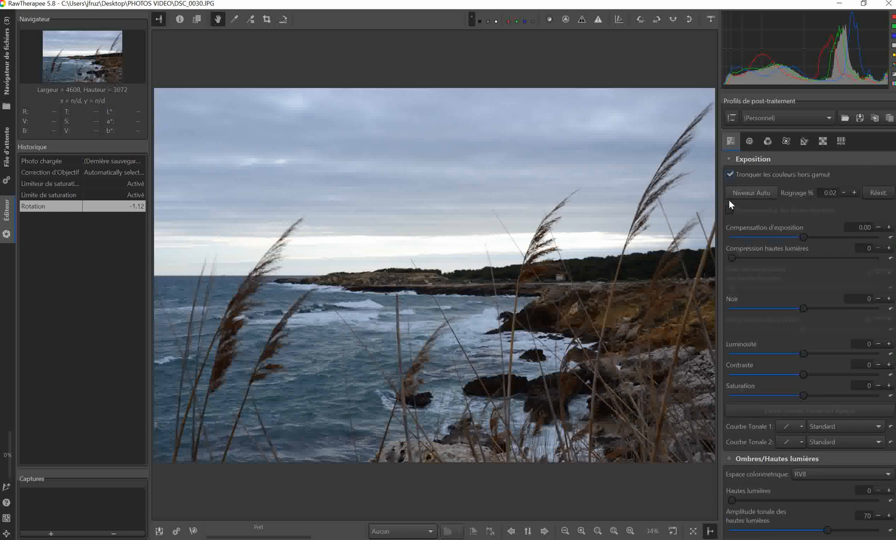
{"action": "left_click", "coordinate": [753, 193]}
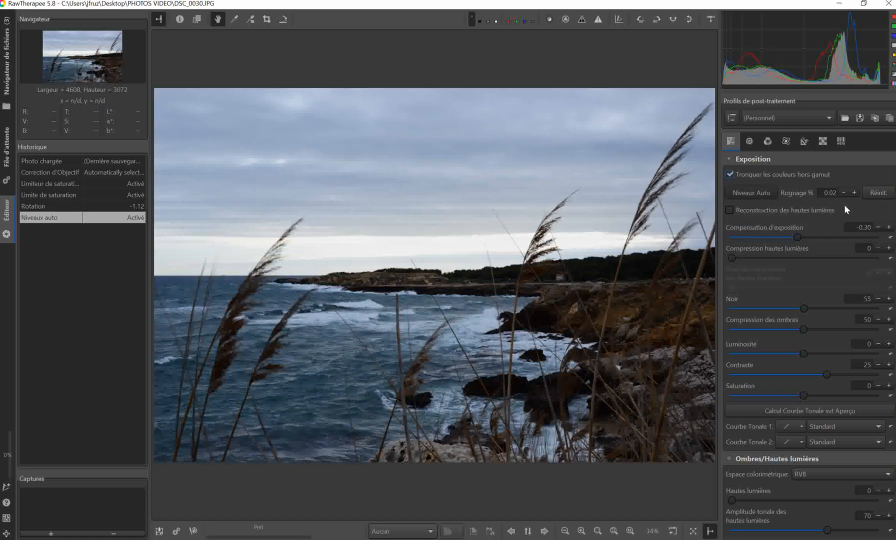
{"action": "left_click", "coordinate": [879, 193]}
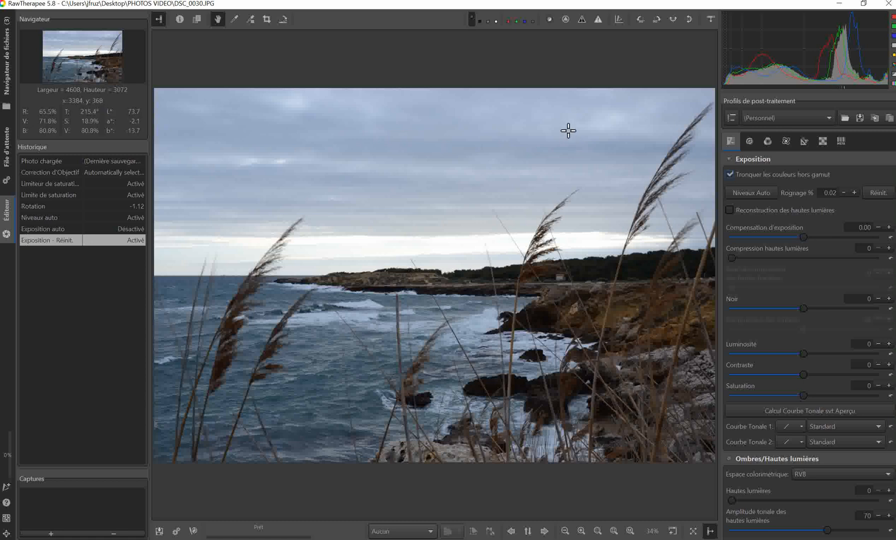
Preview the focus mask, and turn on the clipping indicators for shadows and highlights.
{"action": "left_click", "coordinate": [549, 19]}
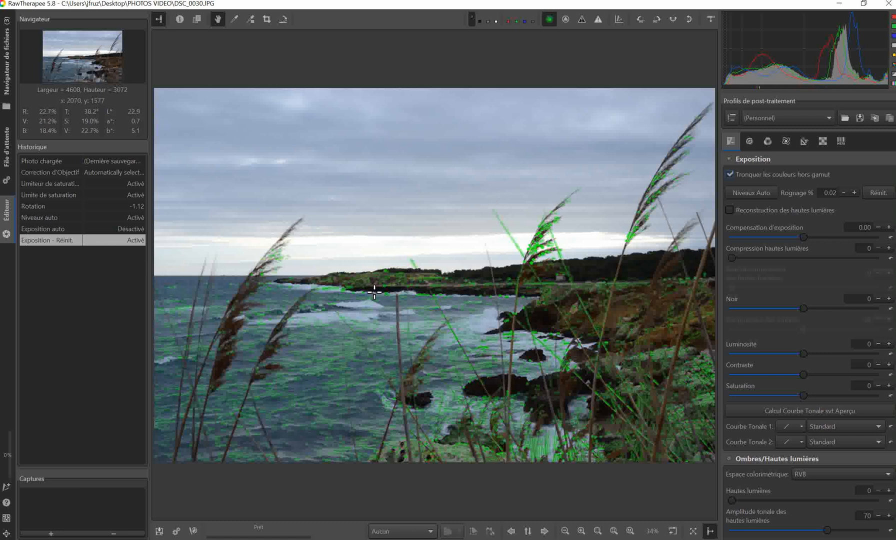
{"action": "left_click", "coordinate": [550, 20]}
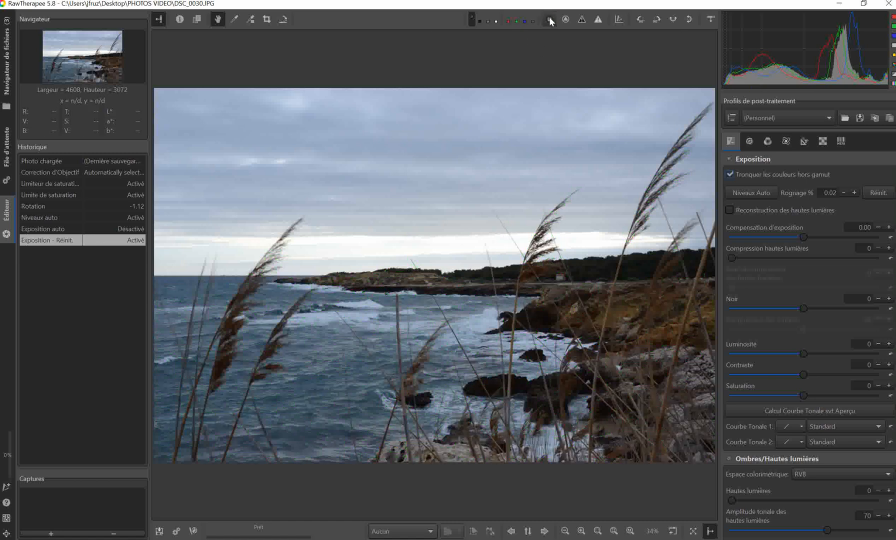
{"action": "left_click", "coordinate": [581, 20]}
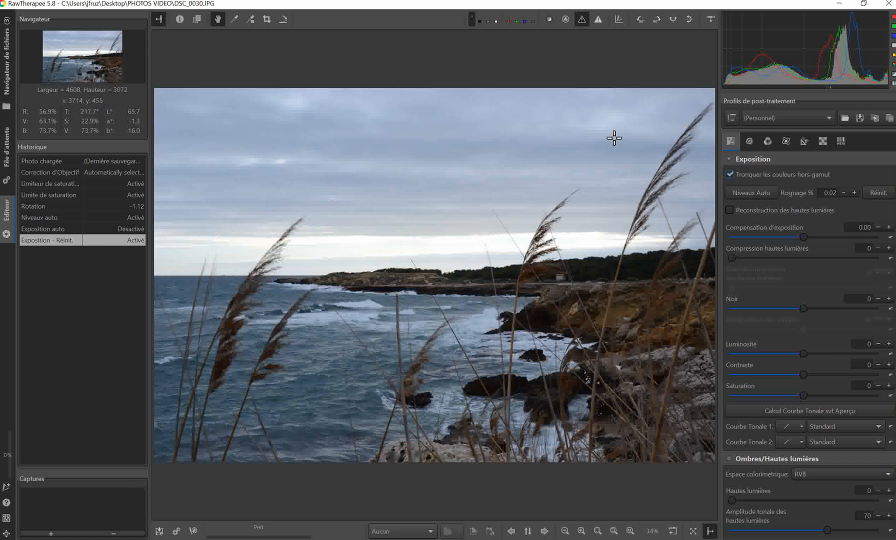
{"action": "left_click", "coordinate": [582, 23]}
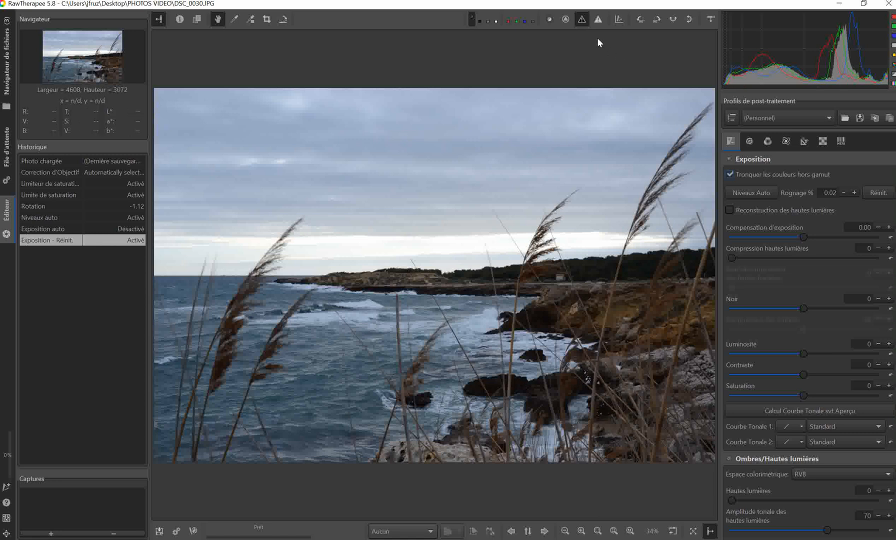
{"action": "left_click", "coordinate": [598, 19]}
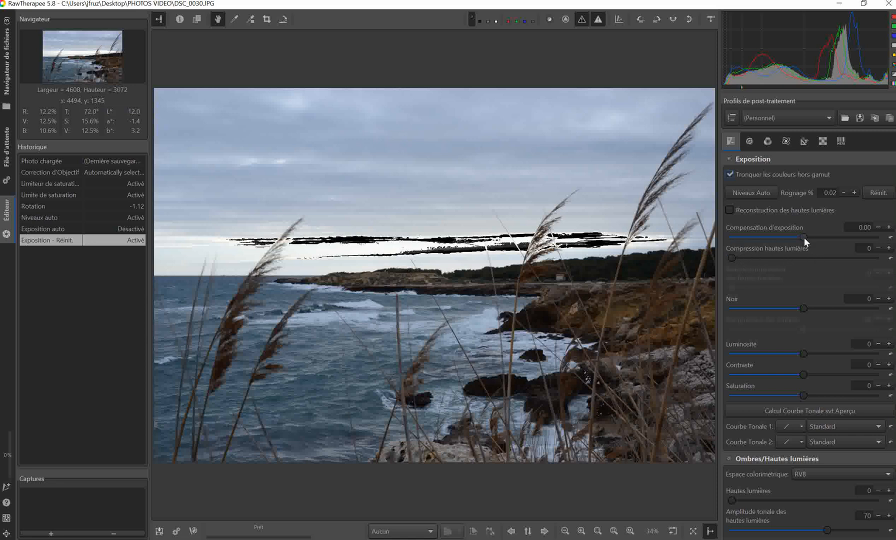
Try an exposure compensation of -0.70, and reset it to its default.
{"action": "left_click_drag", "start_coordinate": [793, 236], "coordinate": [788, 238]}
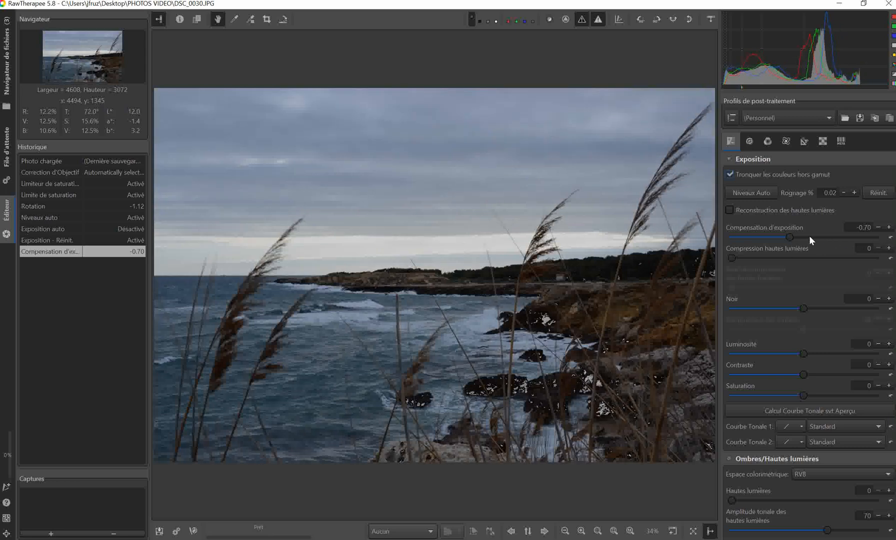
{"action": "left_click", "coordinate": [892, 240]}
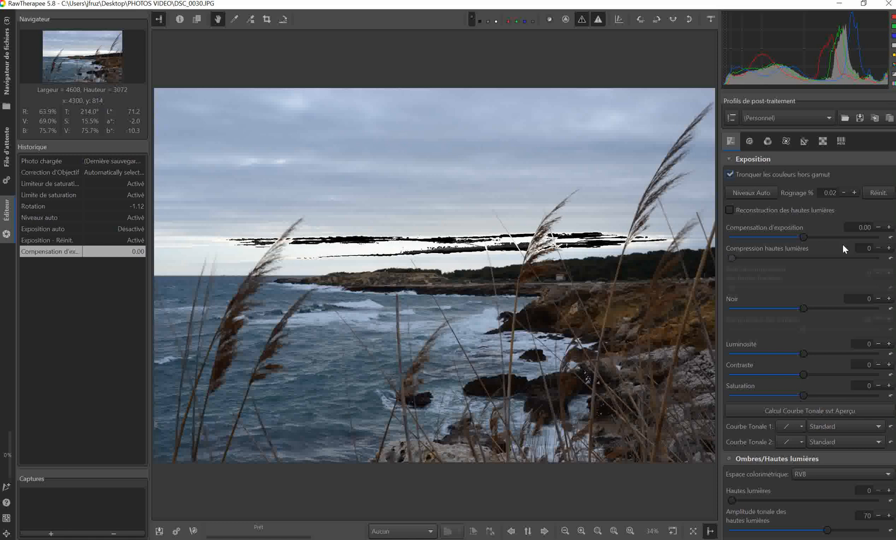
Set the highlight compression (Compression hautes lumières) to 5.
{"action": "left_click", "coordinate": [889, 249]}
{"action": "left_click", "coordinate": [890, 249]}
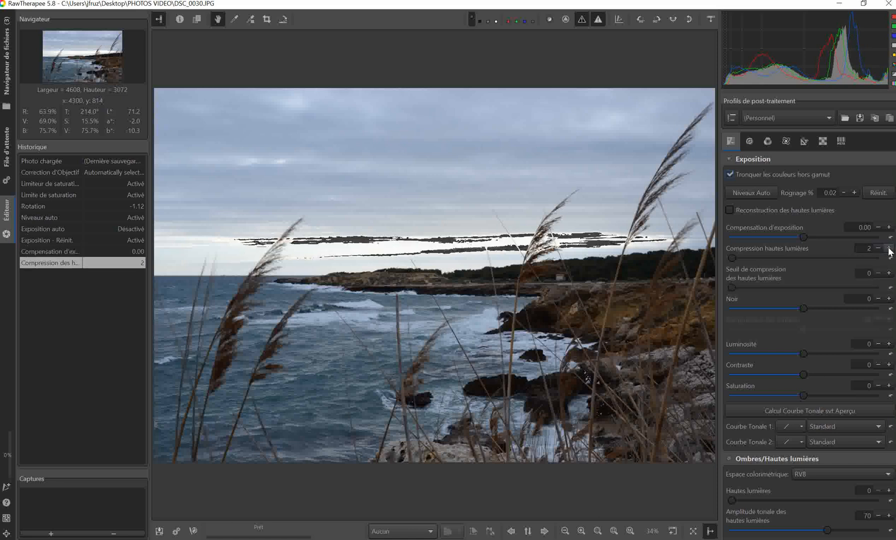
{"action": "left_click", "coordinate": [890, 249]}
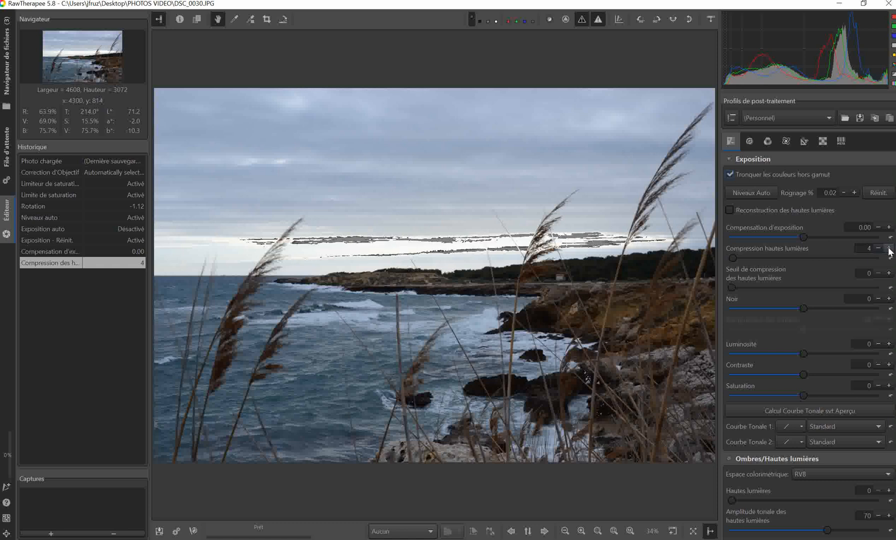
{"action": "left_click", "coordinate": [889, 249]}
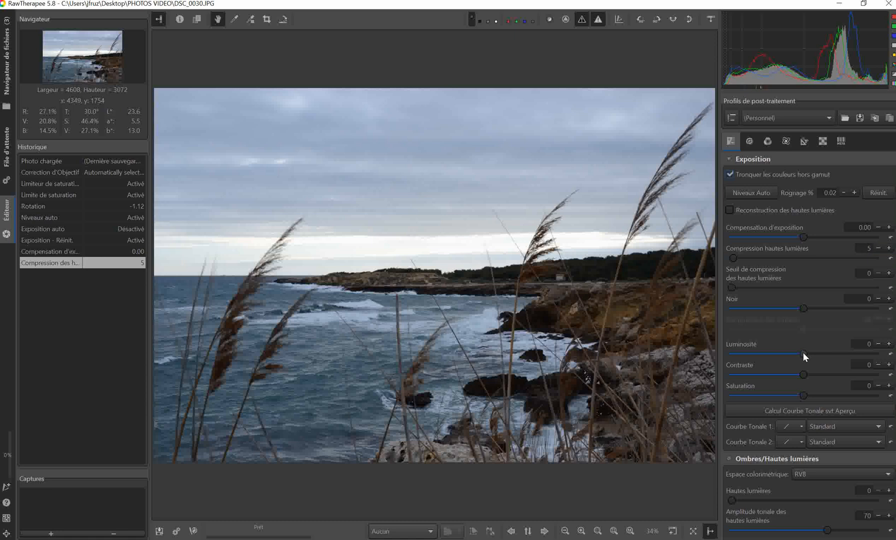
Raise Luminosité to 7 and Compression hautes lumières to 6.
{"action": "left_click_drag", "start_coordinate": [804, 353], "coordinate": [809, 352]}
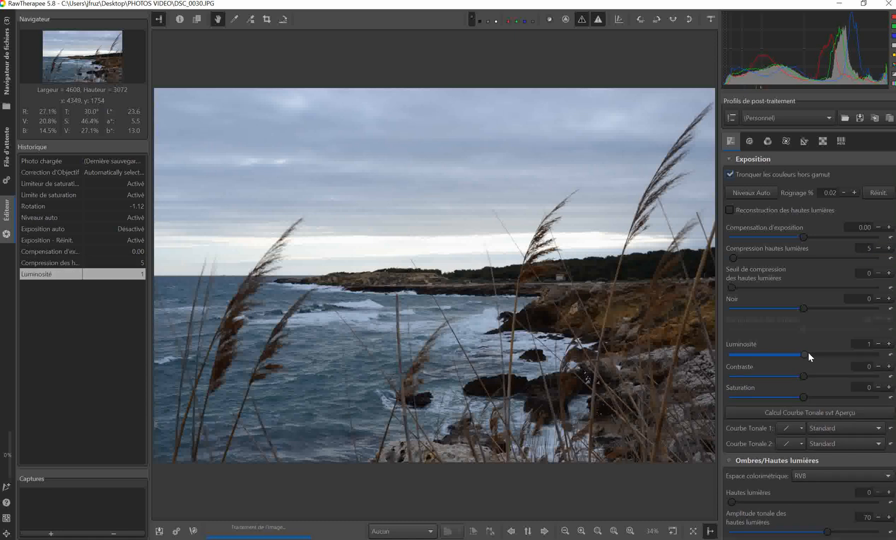
{"action": "left_click_drag", "start_coordinate": [808, 352], "coordinate": [811, 353]}
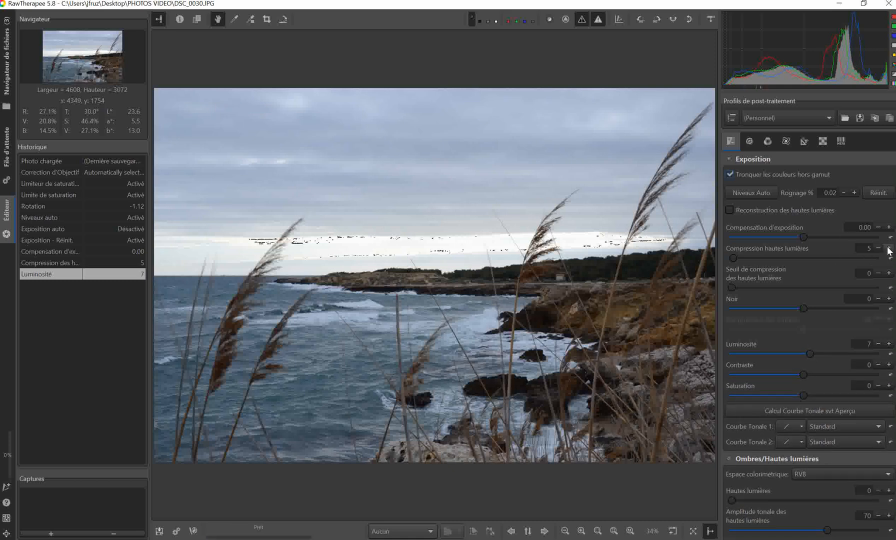
{"action": "left_click", "coordinate": [889, 248]}
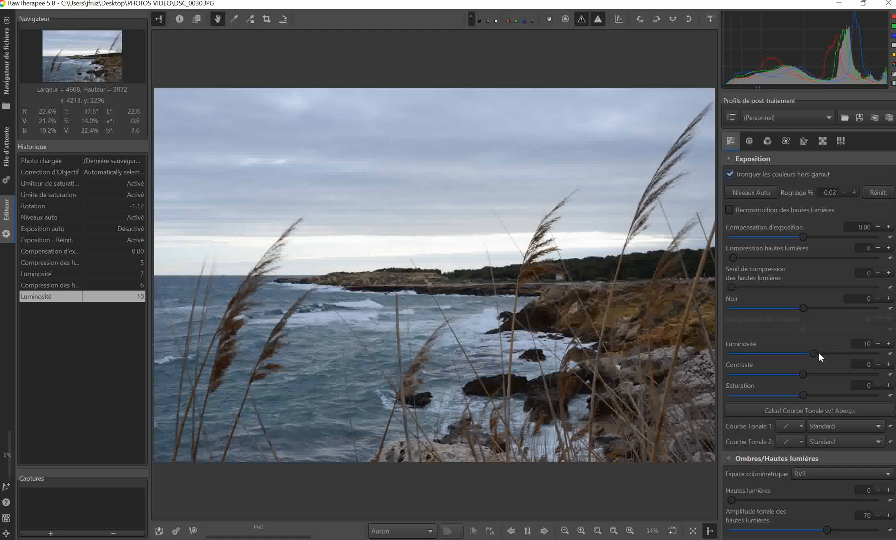
Increase Luminosité to 17 in the exposure settings.
{"action": "left_click", "coordinate": [889, 344]}
{"action": "left_click", "coordinate": [889, 345]}
{"action": "left_click", "coordinate": [889, 344]}
{"action": "left_click", "coordinate": [889, 344]}
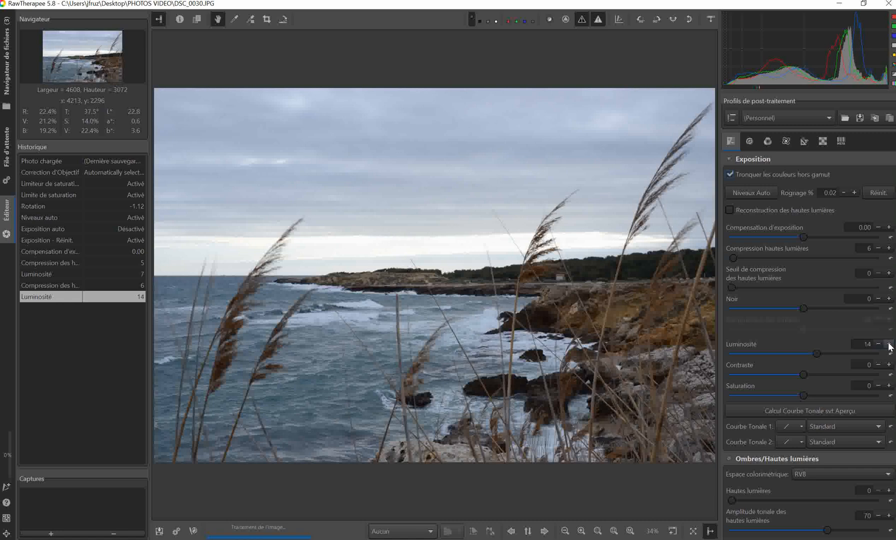
{"action": "left_click", "coordinate": [889, 345]}
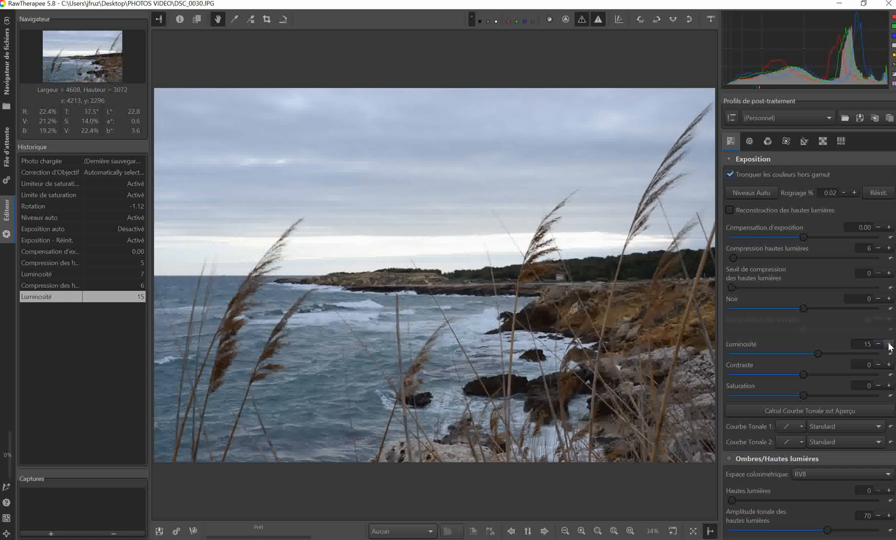
{"action": "left_click", "coordinate": [890, 344]}
{"action": "left_click", "coordinate": [890, 344]}
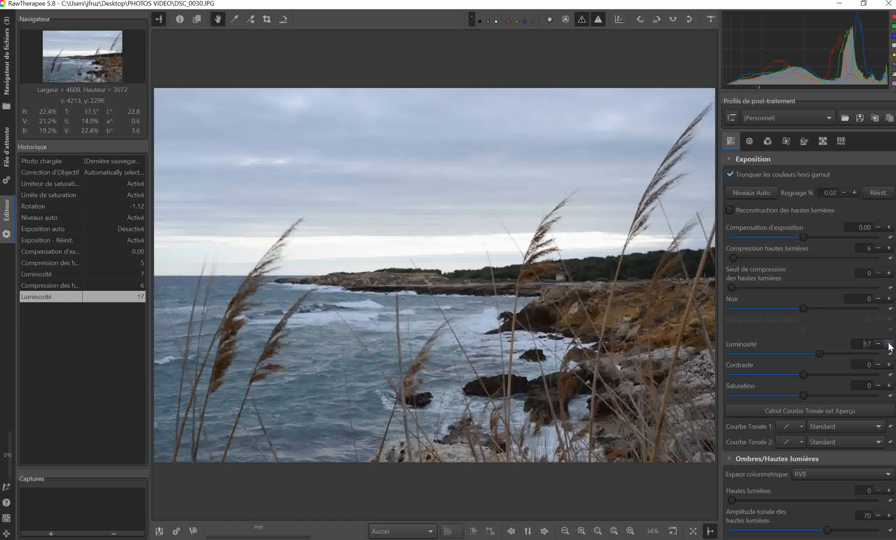
Set Luminosité to 18 in the exposure settings and return Saturation to 0 after a slight adjustment.
{"action": "left_click", "coordinate": [889, 344]}
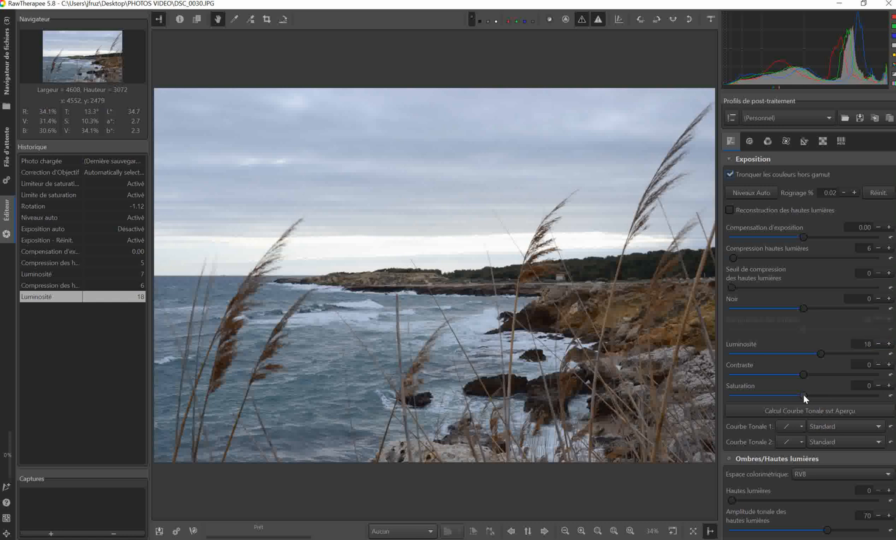
{"action": "mouse_move", "coordinate": [807, 394]}
{"action": "left_mouse_down"}
{"action": "mouse_move", "coordinate": [823, 392]}
{"action": "mouse_move", "coordinate": [804, 394]}
{"action": "left_mouse_up"}
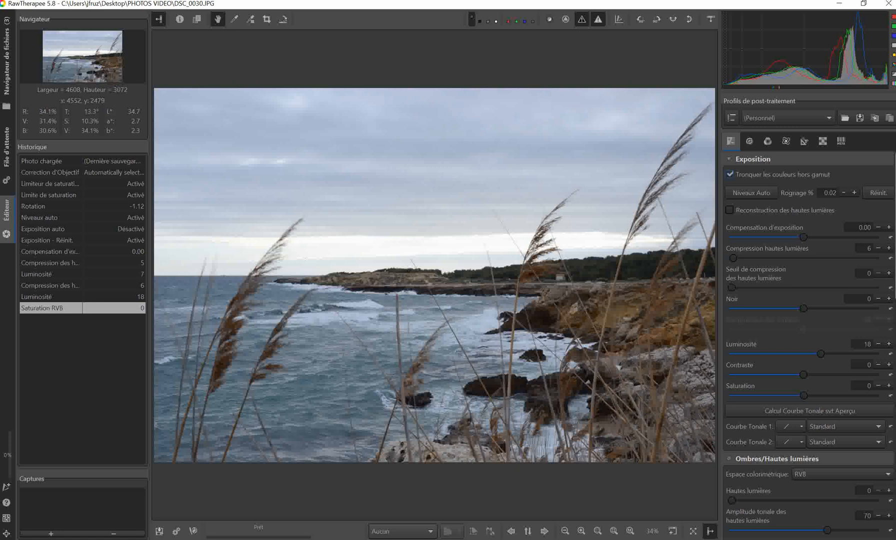
Enable Ajustements Lab and set Chromaticité to 46 to strengthen the photo's colours.
{"action": "scroll", "coordinate": [809, 349], "scroll_direction": "down", "scroll_amount": 5}
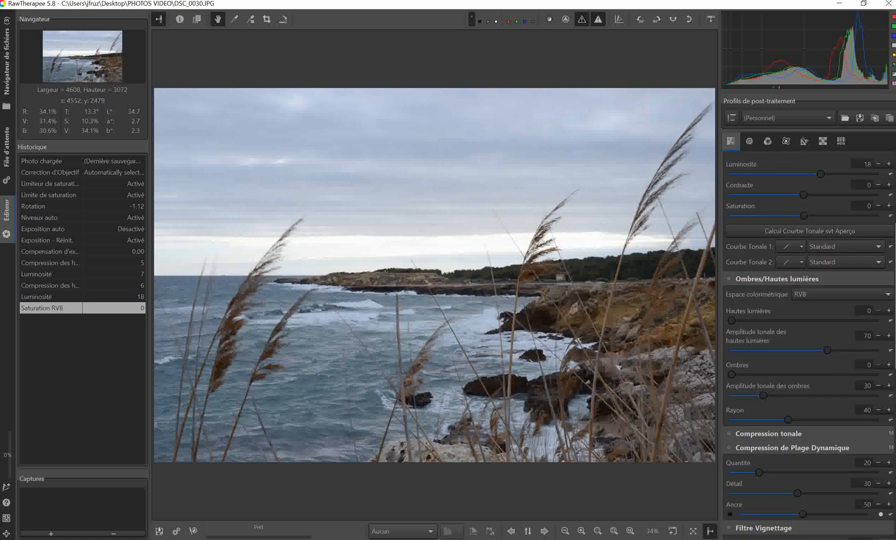
{"action": "scroll", "coordinate": [808, 348], "scroll_direction": "up", "scroll_amount": 5}
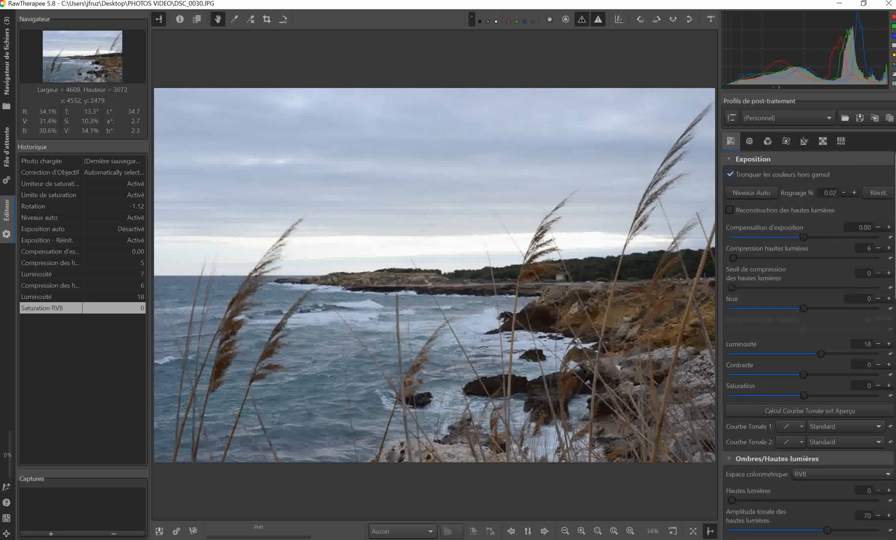
{"action": "scroll", "coordinate": [809, 346], "scroll_direction": "down", "scroll_amount": 3}
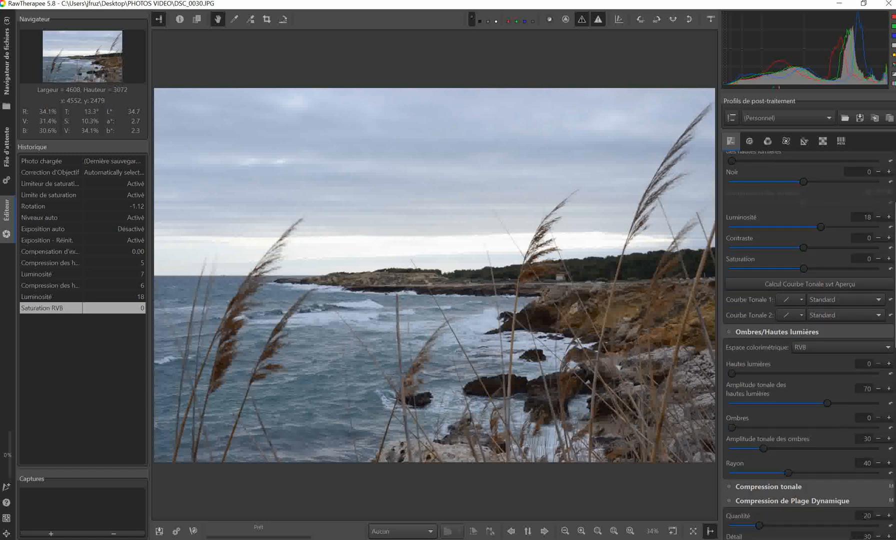
{"action": "scroll", "coordinate": [809, 345], "scroll_direction": "down", "scroll_amount": 2}
{"action": "scroll", "coordinate": [809, 345], "scroll_direction": "down", "scroll_amount": 8}
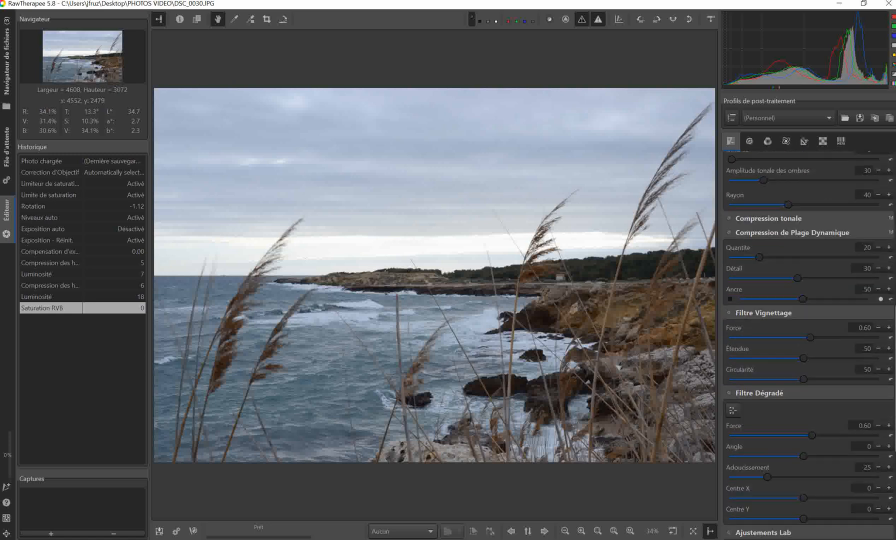
{"action": "scroll", "coordinate": [809, 345], "scroll_direction": "down", "scroll_amount": 1}
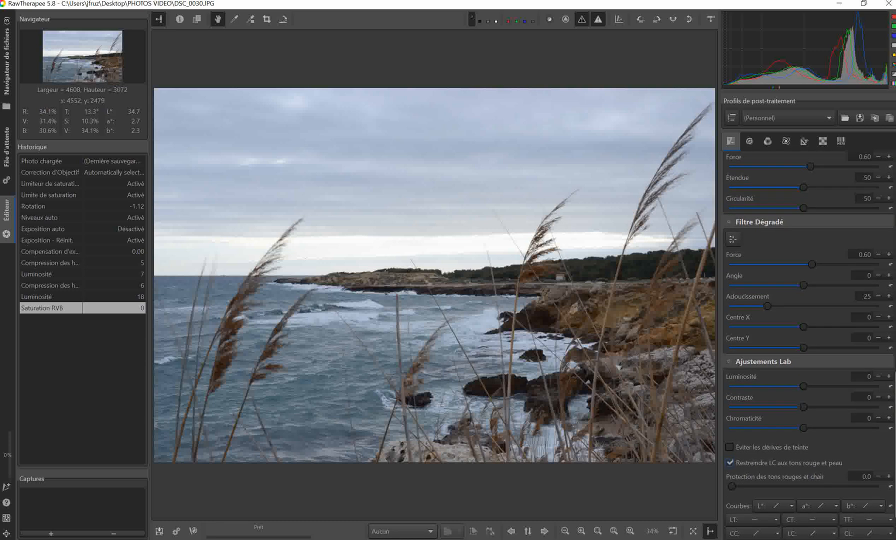
{"action": "left_click", "coordinate": [729, 361]}
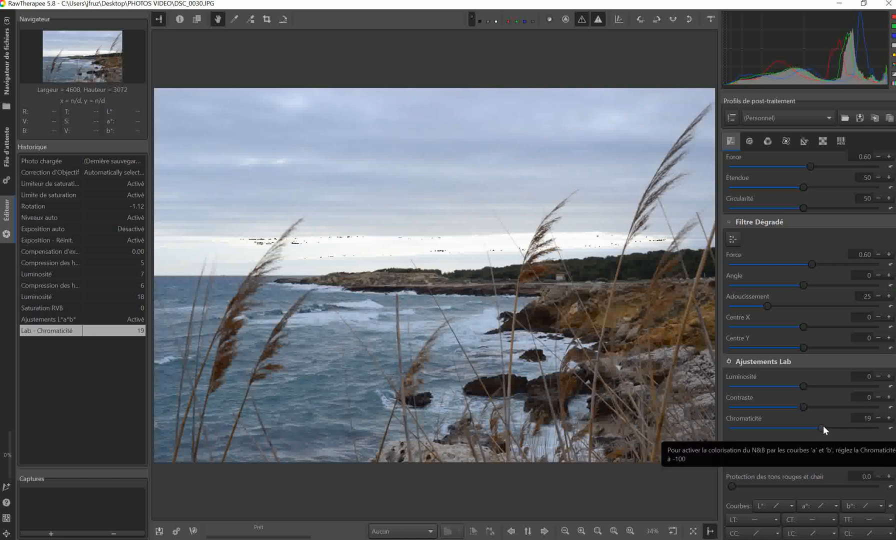
{"action": "mouse_move", "coordinate": [823, 427]}
{"action": "left_mouse_down"}
{"action": "mouse_move", "coordinate": [837, 427]}
{"action": "mouse_move", "coordinate": [825, 434]}
{"action": "left_mouse_up"}
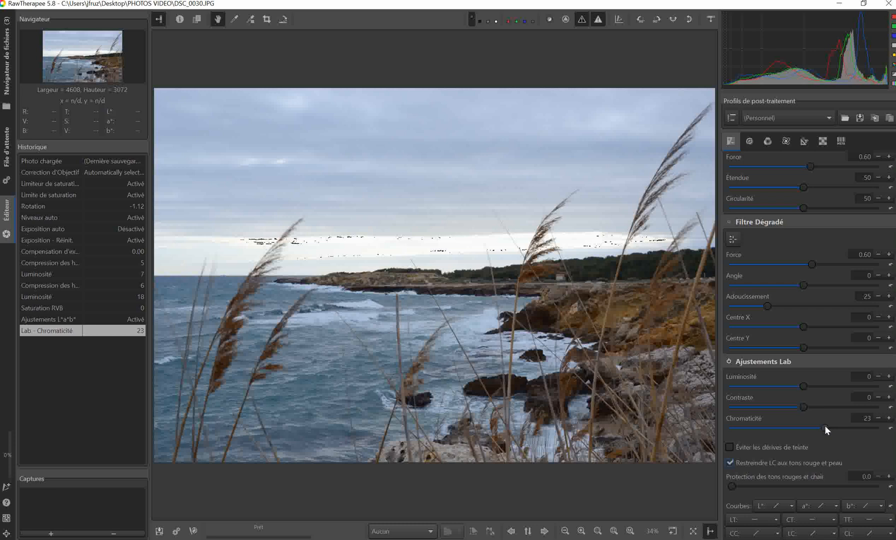
{"action": "scroll", "coordinate": [837, 425], "scroll_direction": "down", "scroll_amount": 1}
{"action": "scroll", "coordinate": [840, 427], "scroll_direction": "down", "scroll_amount": 1}
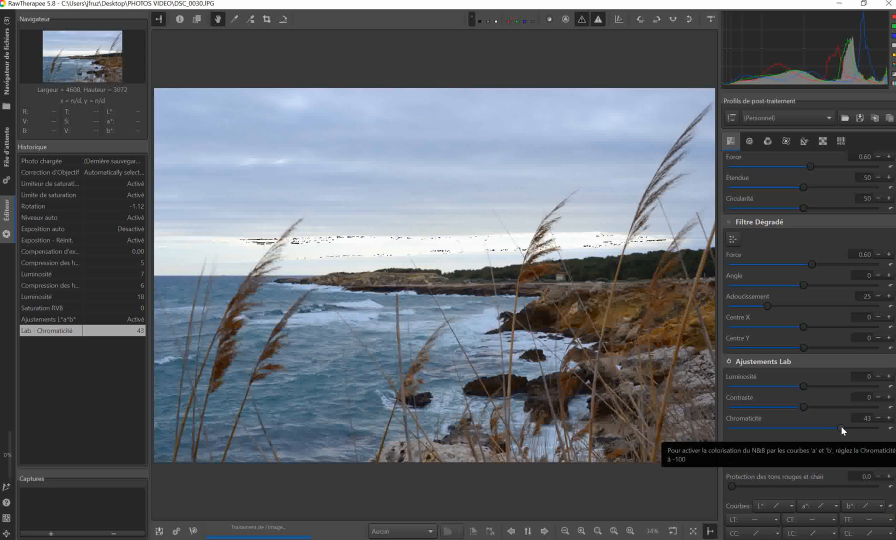
{"action": "scroll", "coordinate": [844, 427], "scroll_direction": "up", "scroll_amount": 1}
{"action": "scroll", "coordinate": [847, 427], "scroll_direction": "up", "scroll_amount": 2}
{"action": "scroll", "coordinate": [847, 427], "scroll_direction": "up", "scroll_amount": 1}
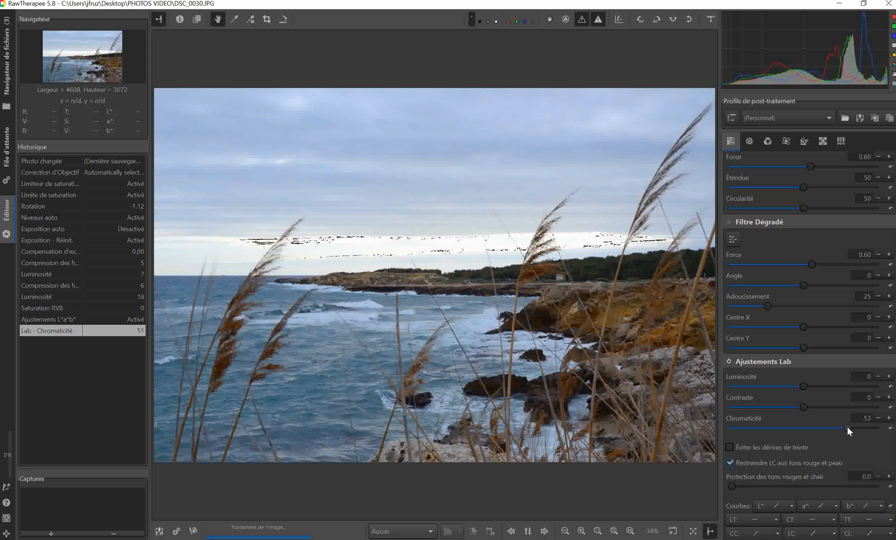
{"action": "left_click_drag", "start_coordinate": [847, 427], "coordinate": [842, 427]}
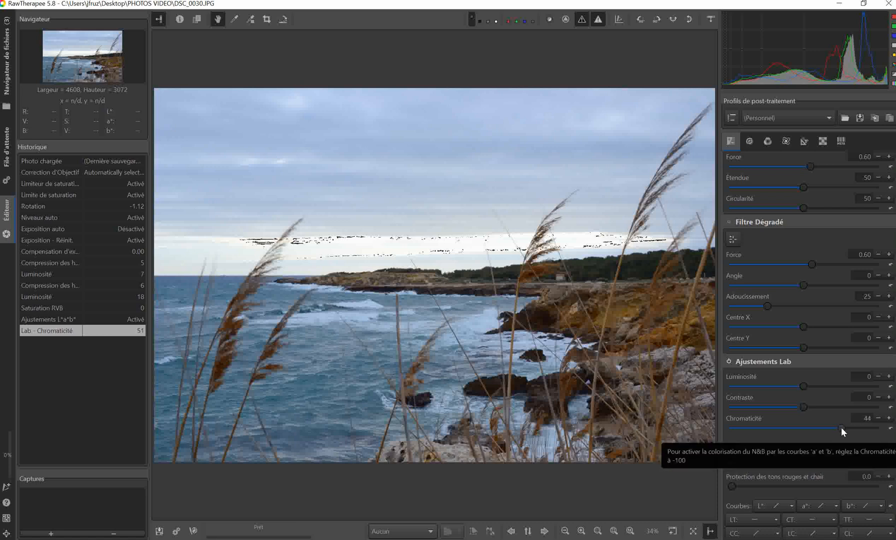
{"action": "scroll", "coordinate": [843, 426], "scroll_direction": "up", "scroll_amount": 2}
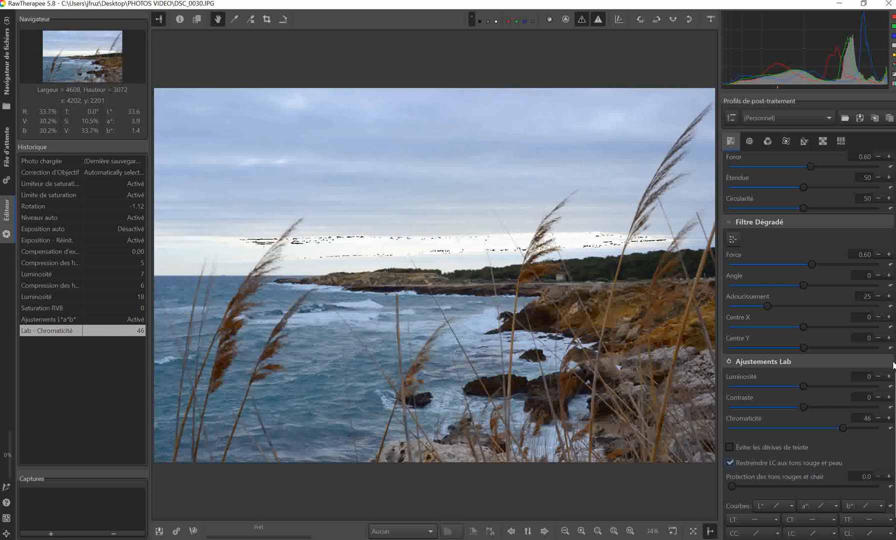
Set Compression hautes lumières to 8 in the exposure settings and check the photo with one clipping indicator switched off and on again.
{"action": "scroll", "coordinate": [809, 345], "scroll_direction": "up", "scroll_amount": 20}
{"action": "scroll", "coordinate": [809, 345], "scroll_direction": "up", "scroll_amount": 2}
{"action": "scroll", "coordinate": [873, 256], "scroll_direction": "up", "scroll_amount": 1}
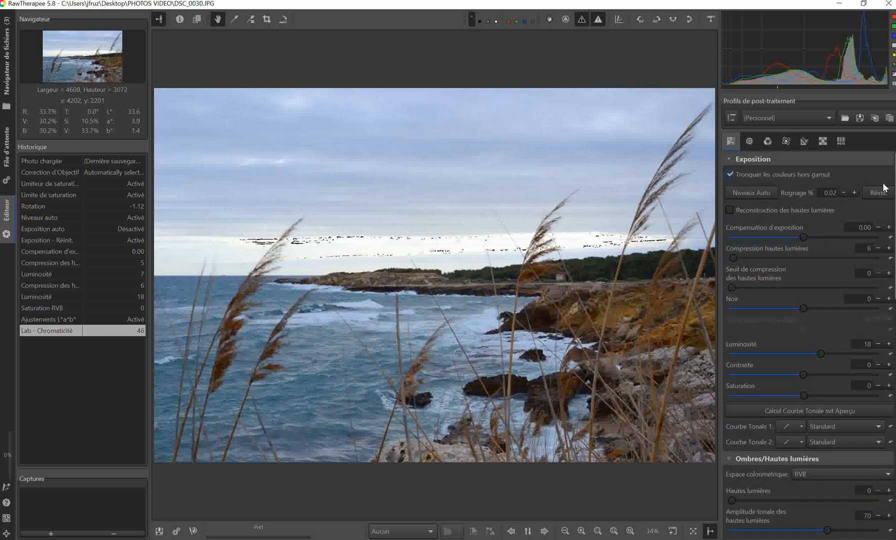
{"action": "left_click", "coordinate": [889, 248]}
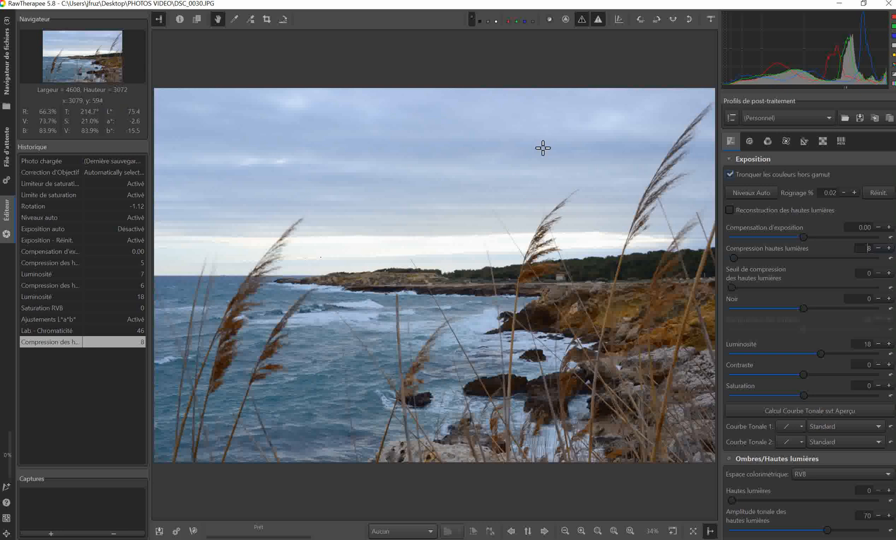
{"action": "left_click", "coordinate": [581, 19]}
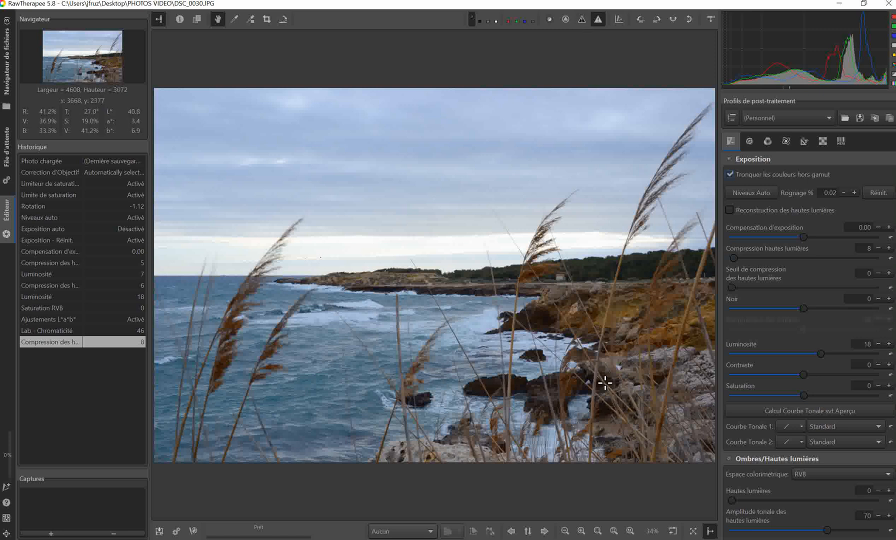
{"action": "left_click", "coordinate": [582, 19]}
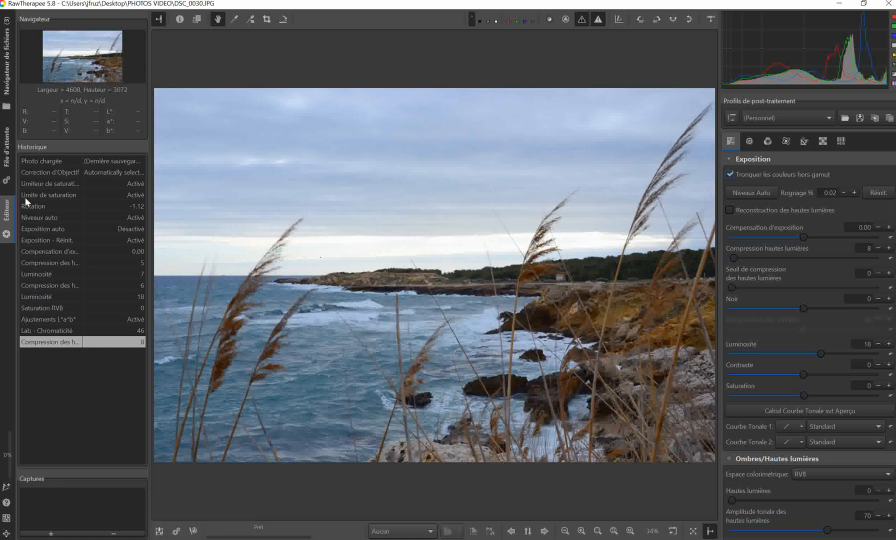
Save the retouched photo immediately as DSC_0030RT in JPEG (8-bit) format in the desktop folder PHOTOS VIDEO.
{"action": "left_click", "coordinate": [159, 532]}
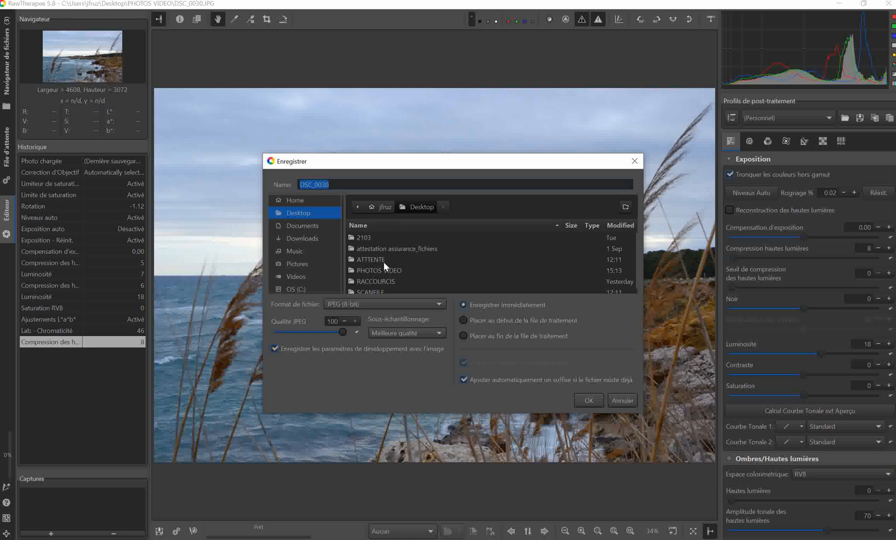
{"action": "left_click", "coordinate": [334, 184]}
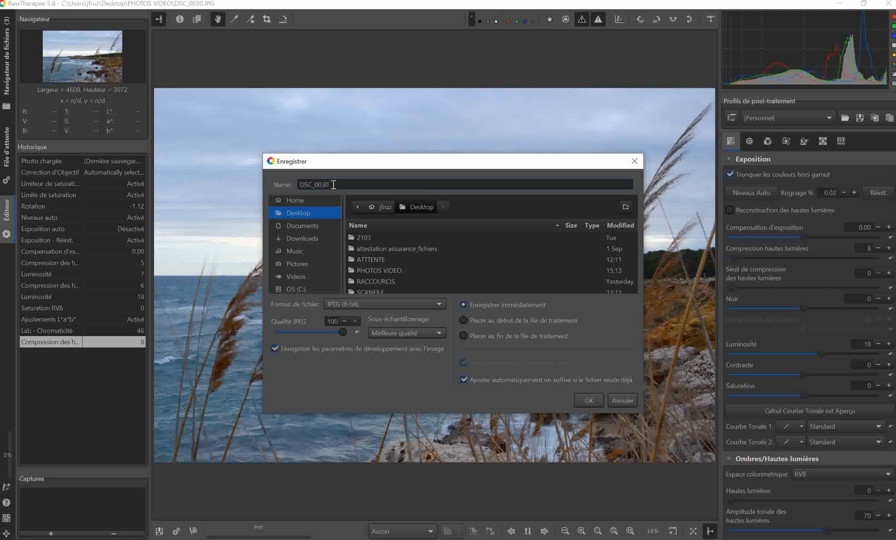
{"action": "type", "text": "RT"}
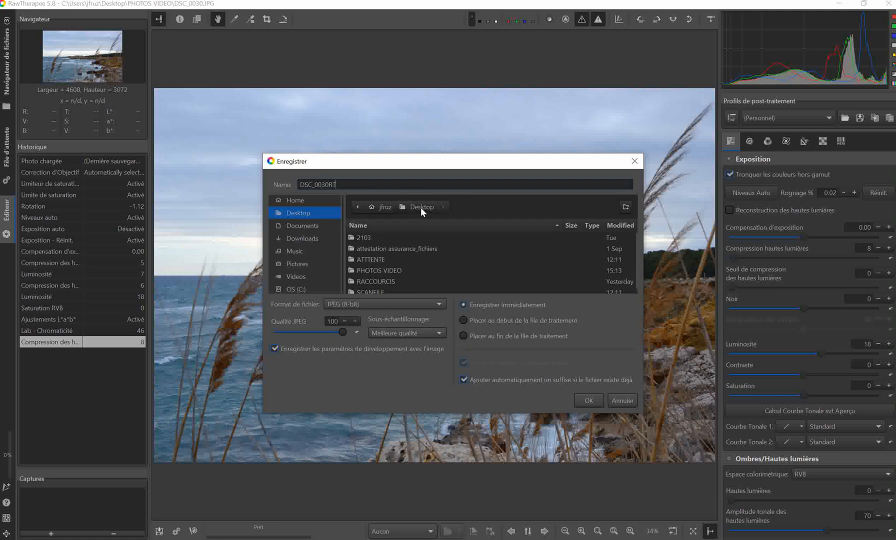
{"action": "left_click", "coordinate": [376, 270]}
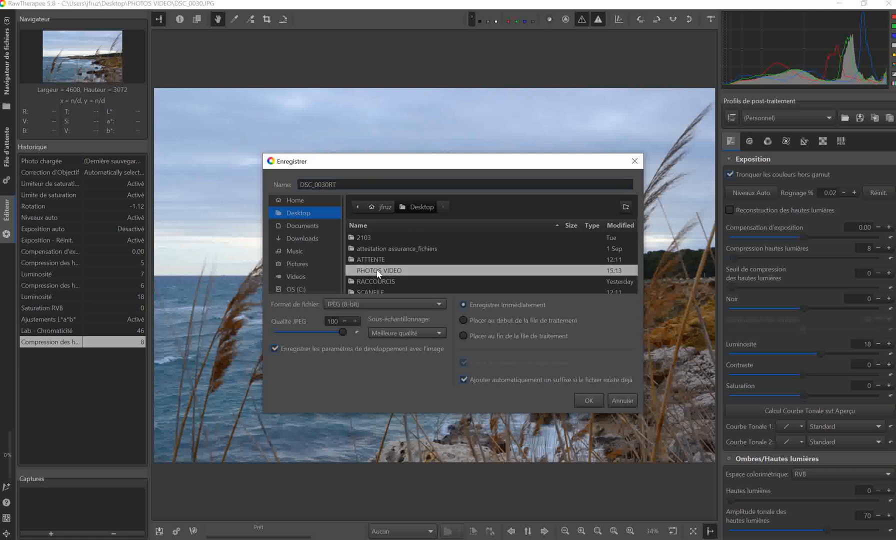
{"action": "double_click", "coordinate": [377, 271]}
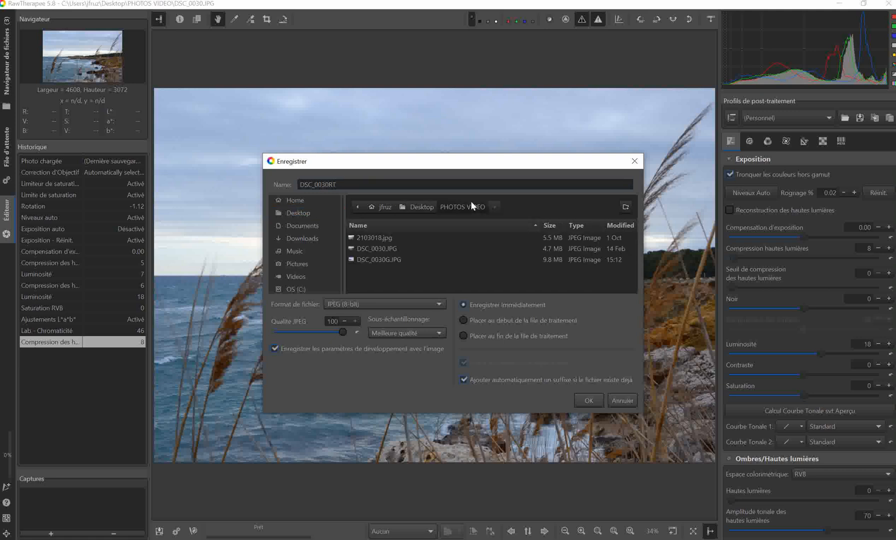
{"action": "left_click", "coordinate": [589, 399]}
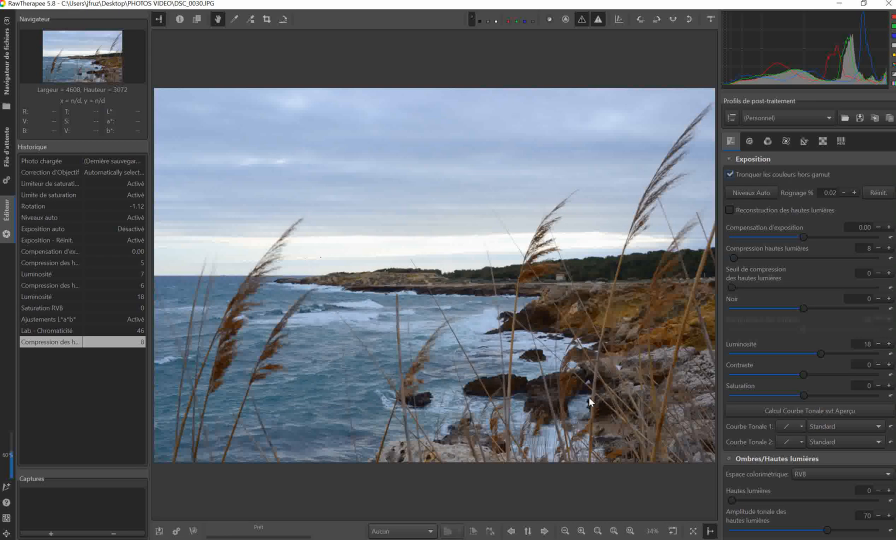
Minimize RawTherapee, open the PHOTOS VIDEO folder on the desktop and compare the file details of DSC_0030RT and DSC_0030G.
{"action": "left_click", "coordinate": [841, 5]}
{"action": "left_click", "coordinate": [841, 4]}
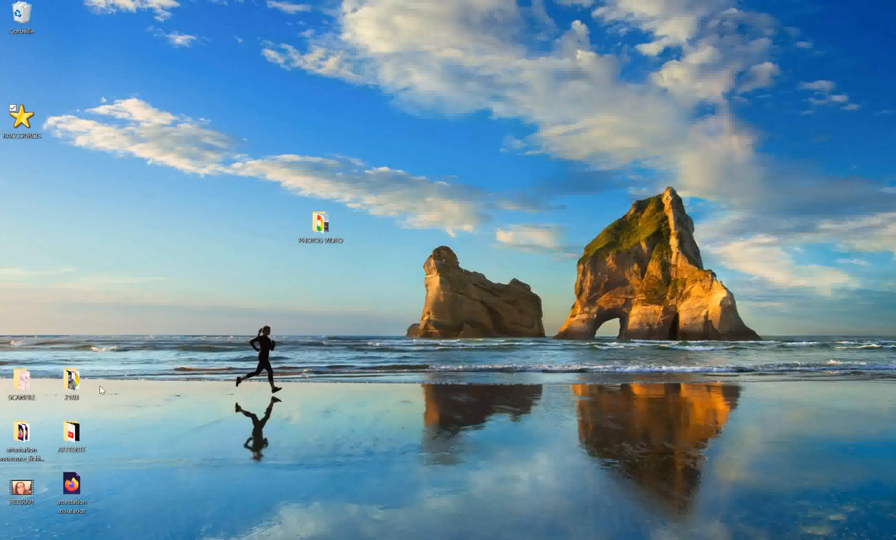
{"action": "left_click", "coordinate": [321, 226]}
{"action": "double_click", "coordinate": [320, 226]}
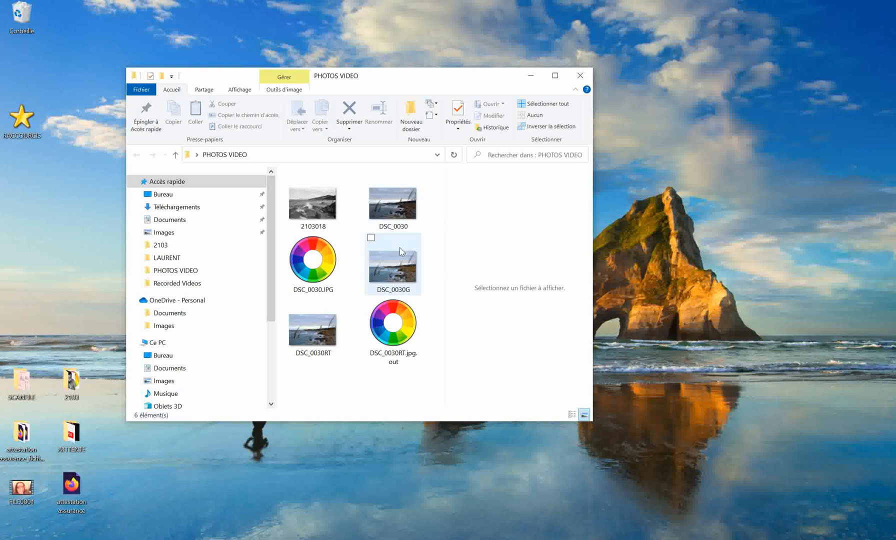
{"action": "mouse_move", "coordinate": [315, 334]}
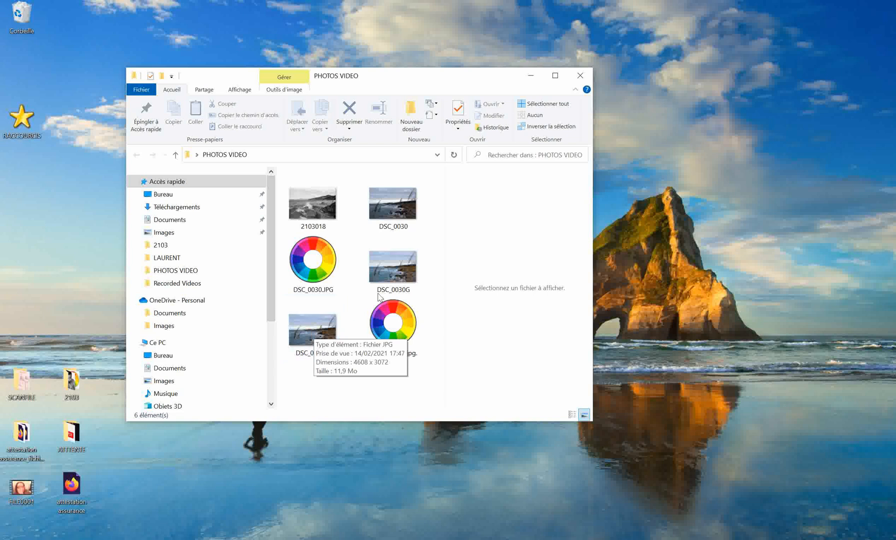
{"action": "mouse_move", "coordinate": [388, 277]}
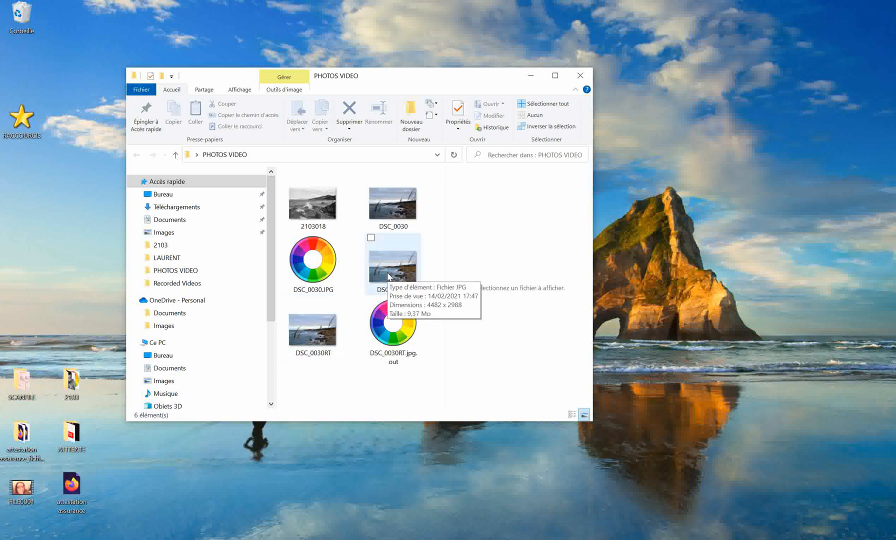
{"action": "mouse_move", "coordinate": [391, 216]}
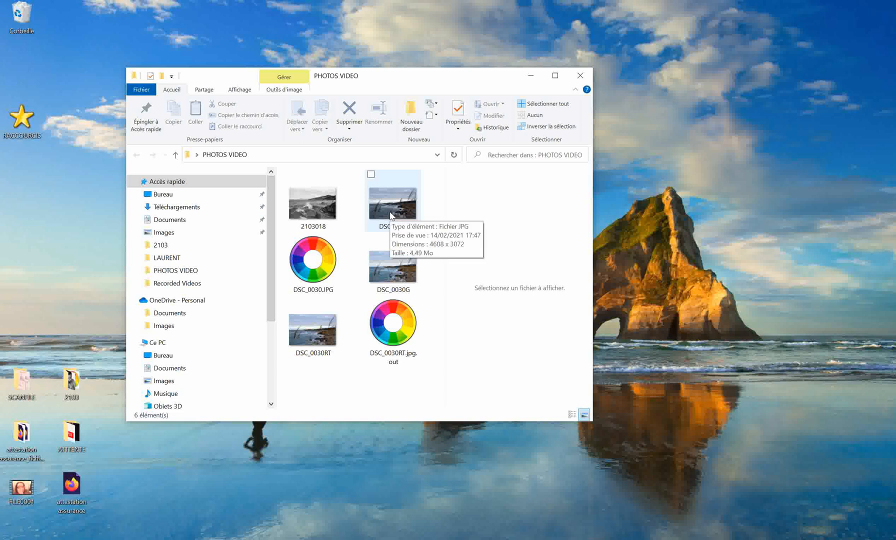
View DSC_0030RT maximized in Photos, close it and open DSC_0030G for comparison.
{"action": "left_click", "coordinate": [313, 334]}
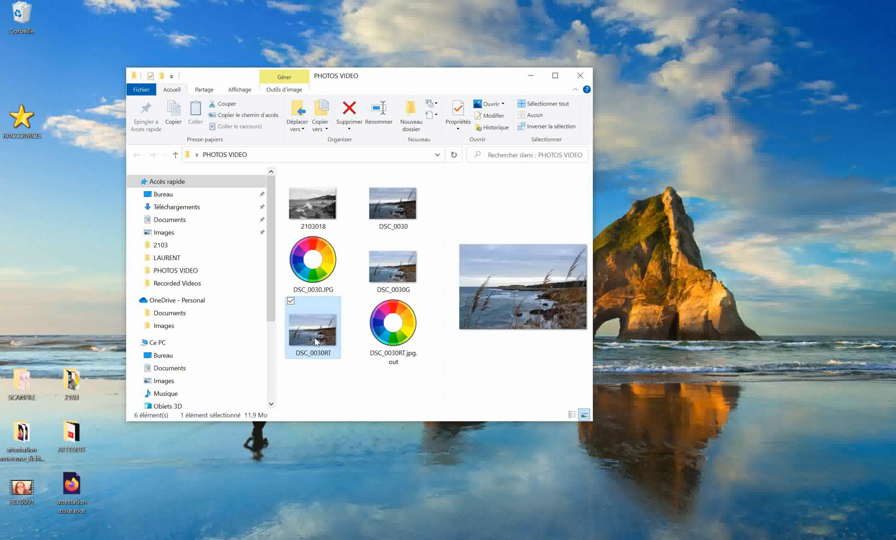
{"action": "right_click", "coordinate": [315, 338]}
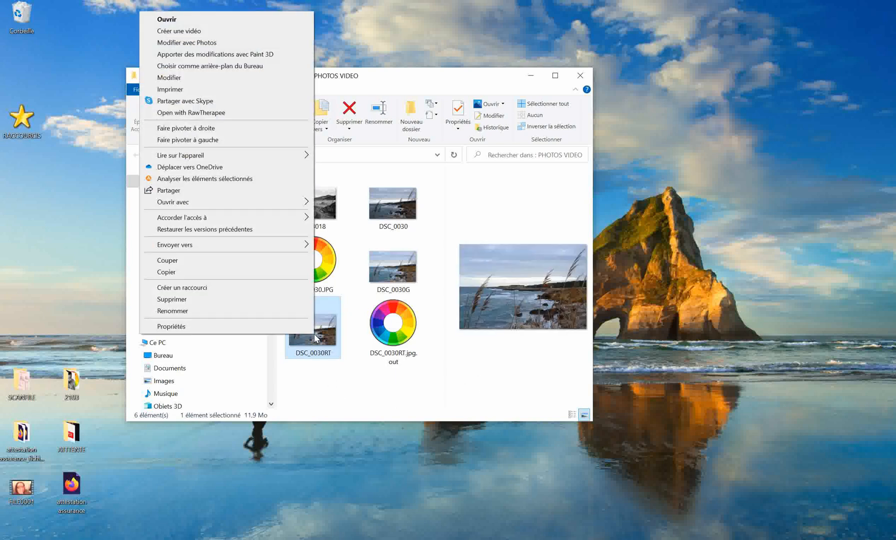
{"action": "left_click", "coordinate": [416, 388]}
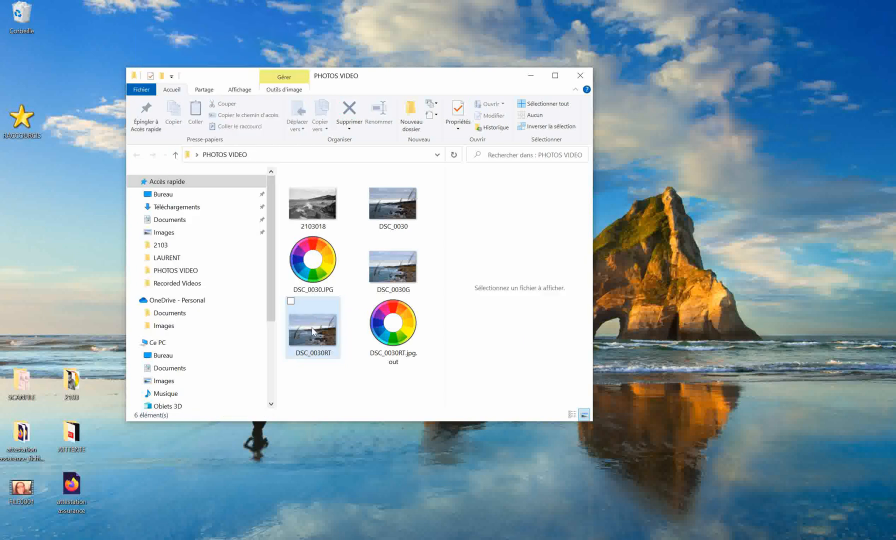
{"action": "double_click", "coordinate": [312, 332]}
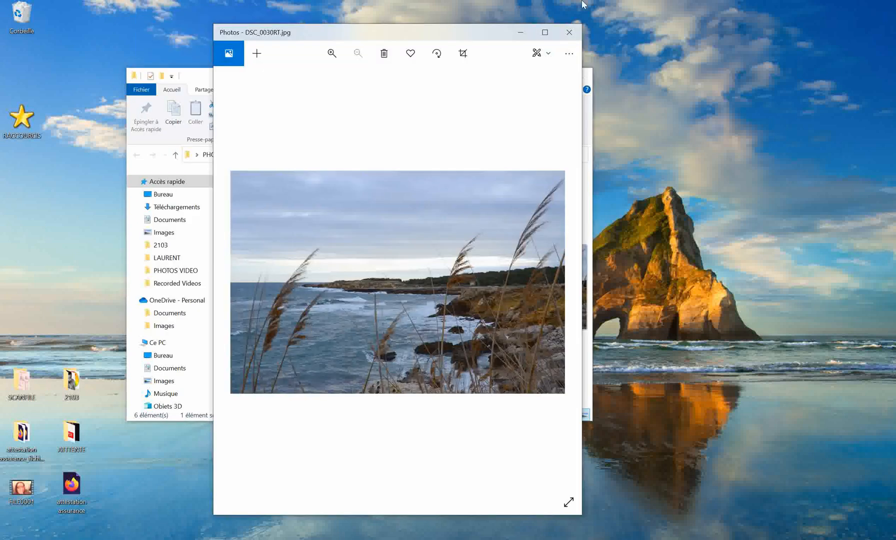
{"action": "left_click", "coordinate": [545, 32]}
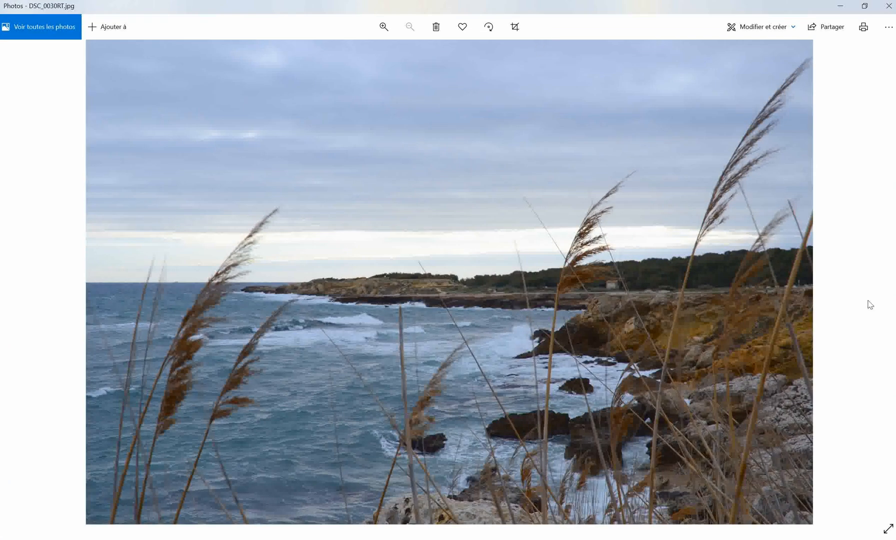
{"action": "left_click", "coordinate": [890, 7]}
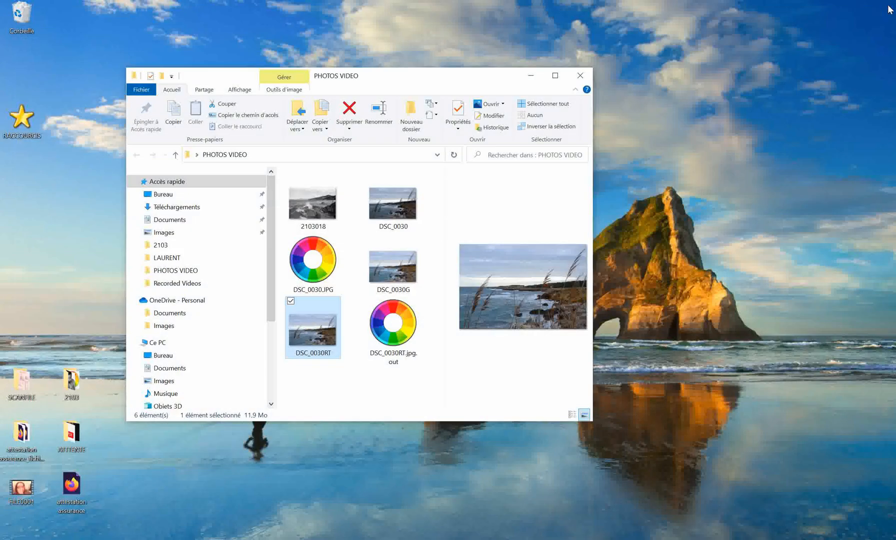
{"action": "double_click", "coordinate": [393, 271]}
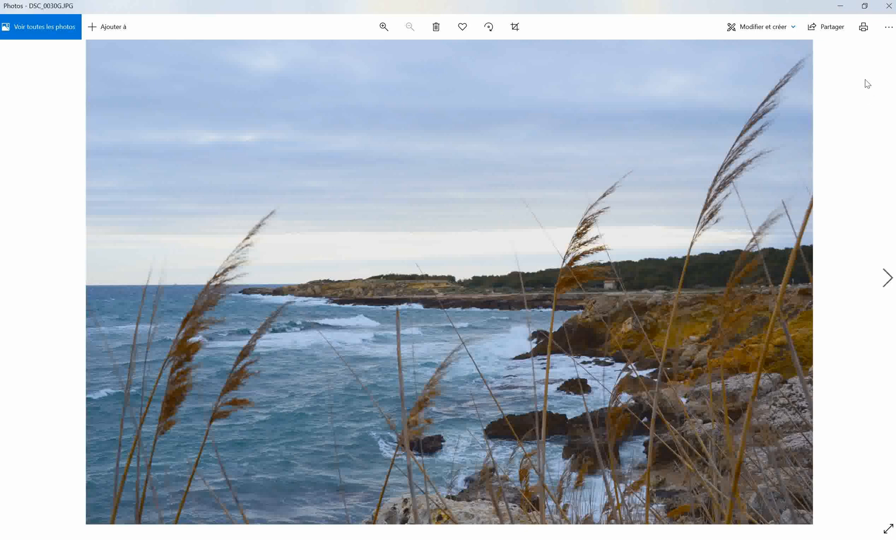
Close DSC_0030G in Photos, open photo 2103018 with GIMP, apply the Exif rotation and convert it to the built-in grayscale profile.
{"action": "left_click", "coordinate": [891, 6]}
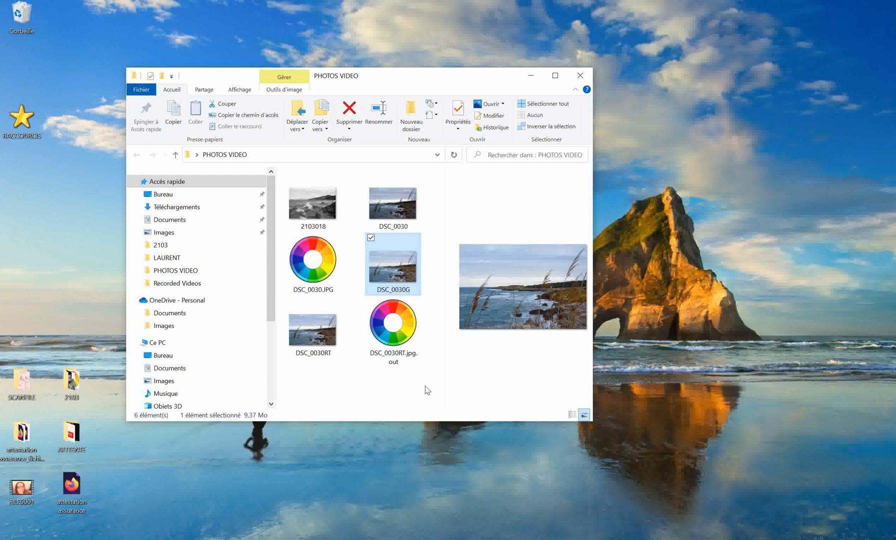
{"action": "right_click", "coordinate": [307, 208]}
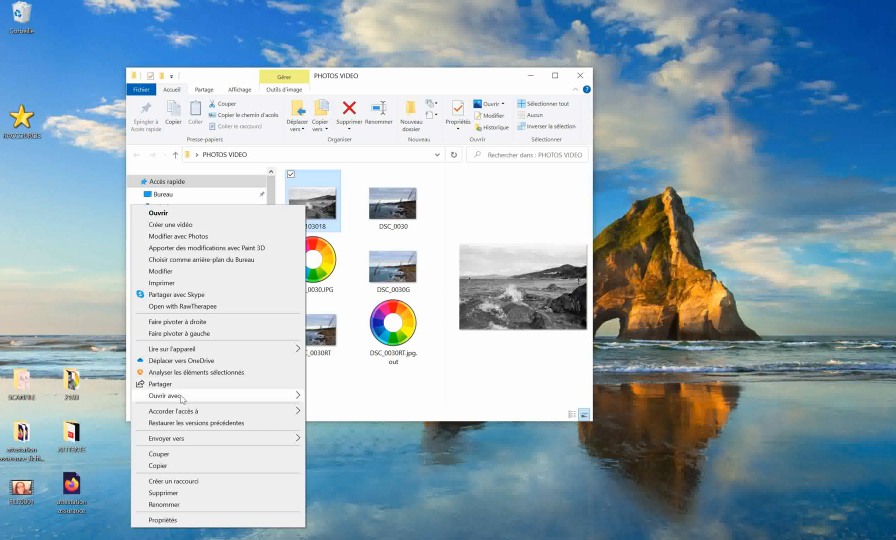
{"action": "mouse_move", "coordinate": [185, 395]}
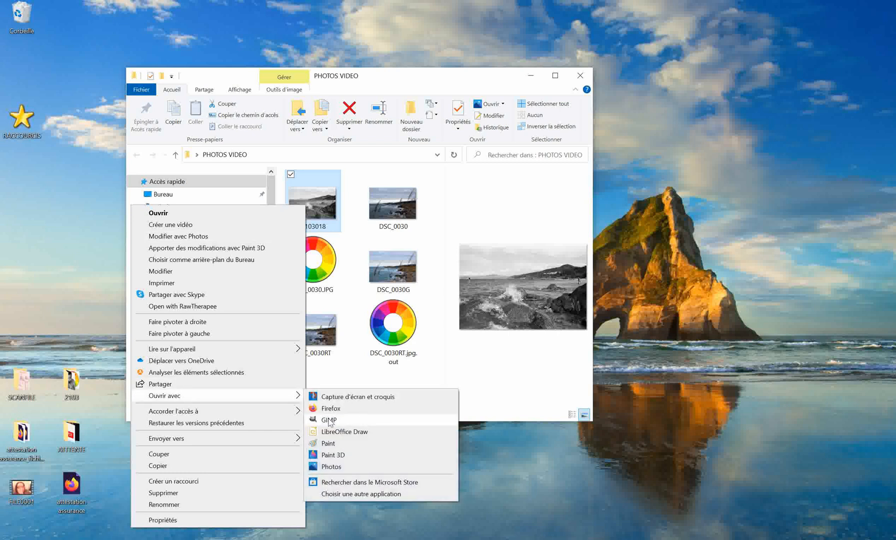
{"action": "left_click", "coordinate": [329, 421]}
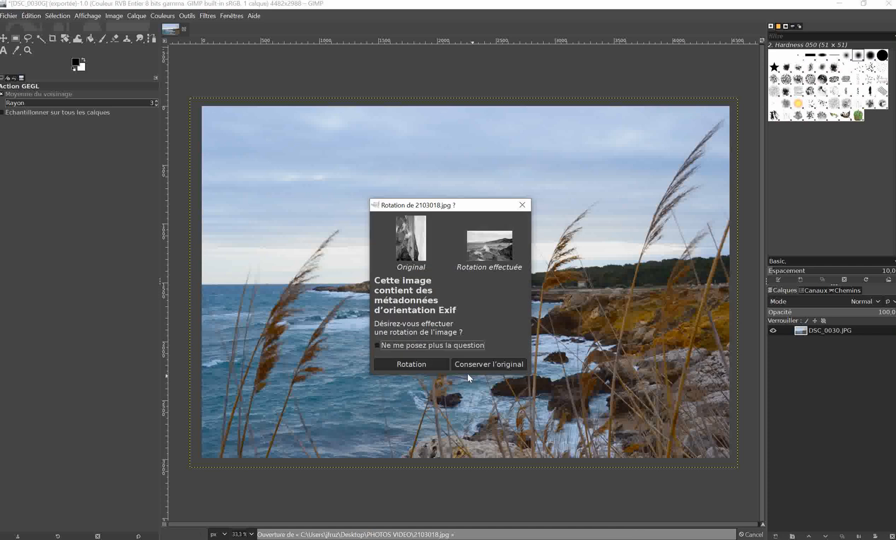
{"action": "left_click", "coordinate": [415, 365]}
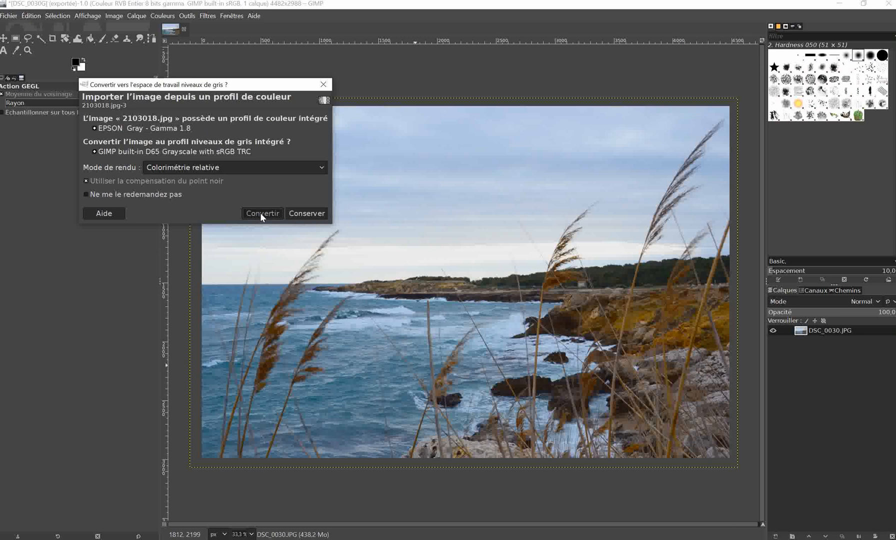
{"action": "left_click", "coordinate": [262, 213]}
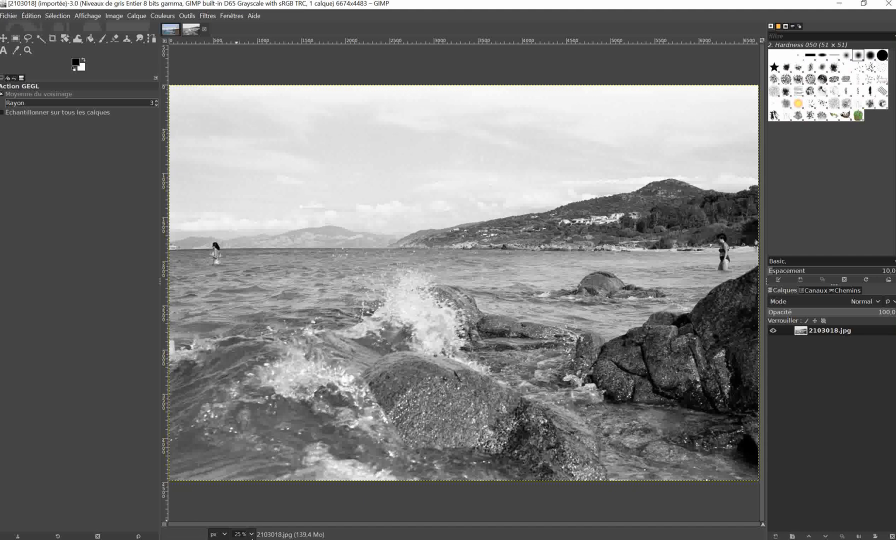
{"action": "left_click", "coordinate": [252, 534]}
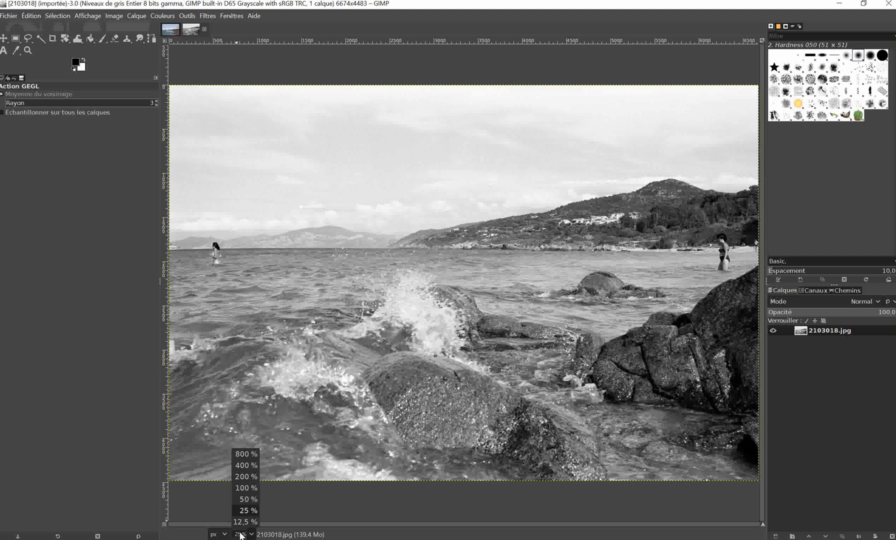
{"action": "left_click", "coordinate": [241, 535]}
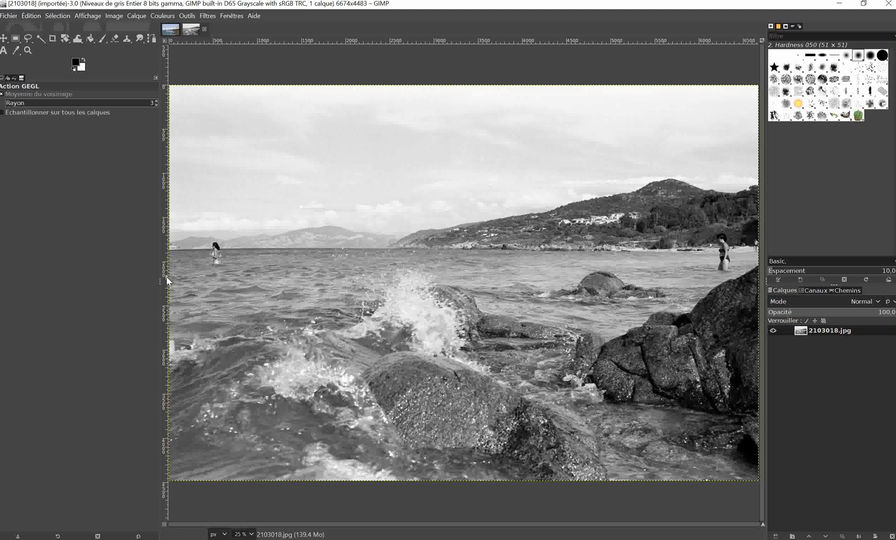
{"action": "key", "text": "ctrl+shift+f"}
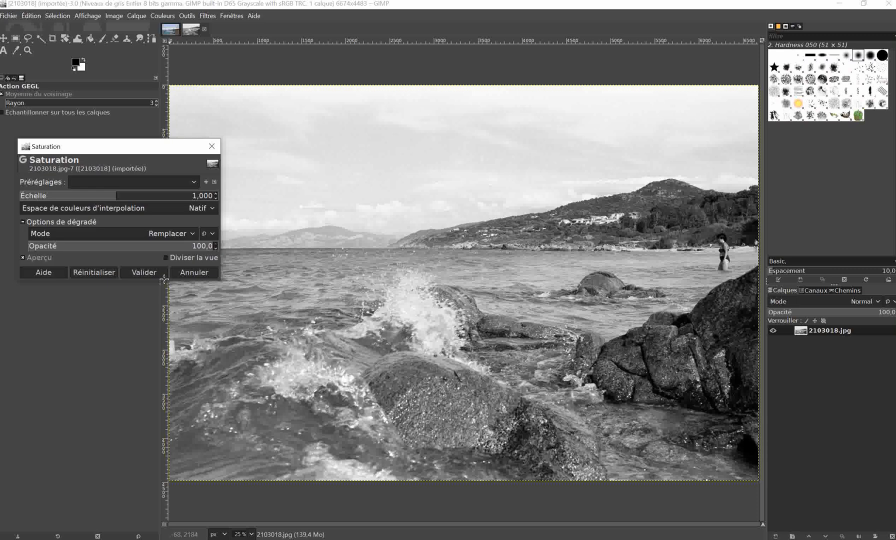
{"action": "left_click", "coordinate": [212, 145]}
{"action": "key", "text": "ctrl+shift+f"}
{"action": "left_click", "coordinate": [210, 146]}
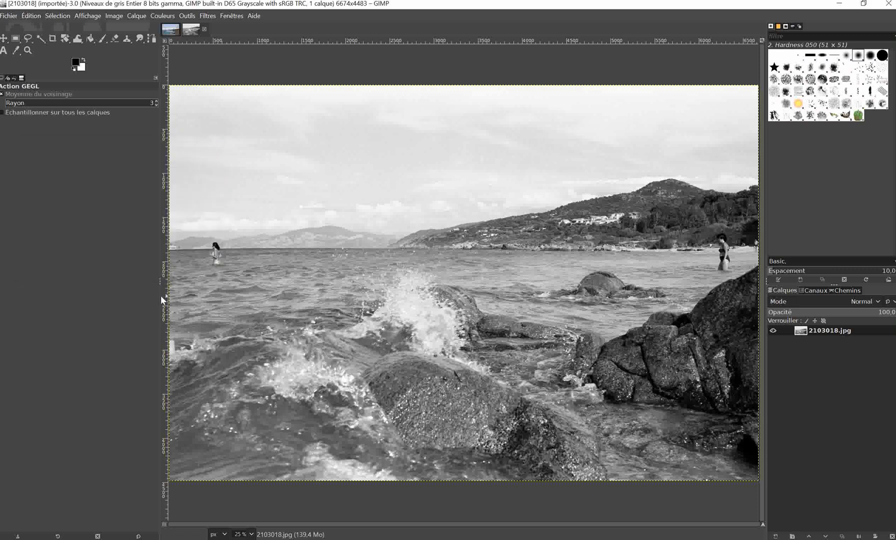
{"action": "key", "text": "ctrl+shift+f"}
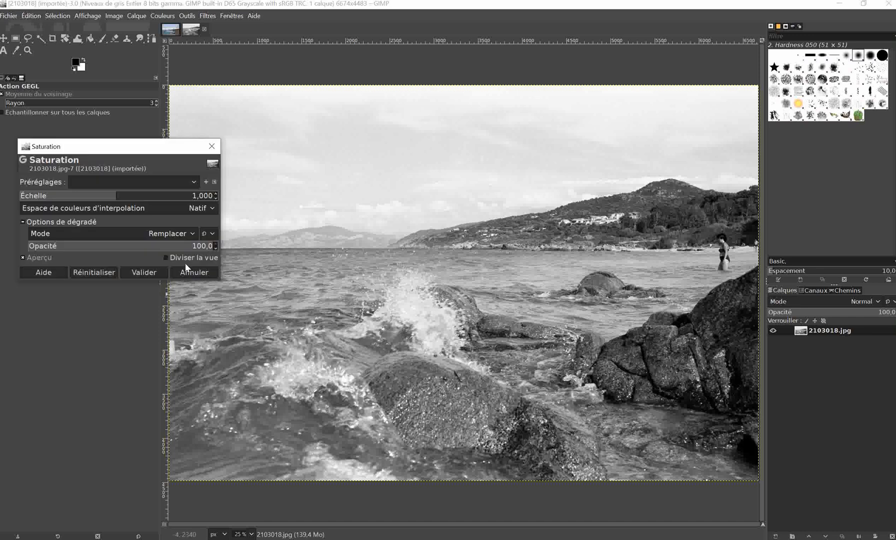
{"action": "left_click", "coordinate": [212, 146]}
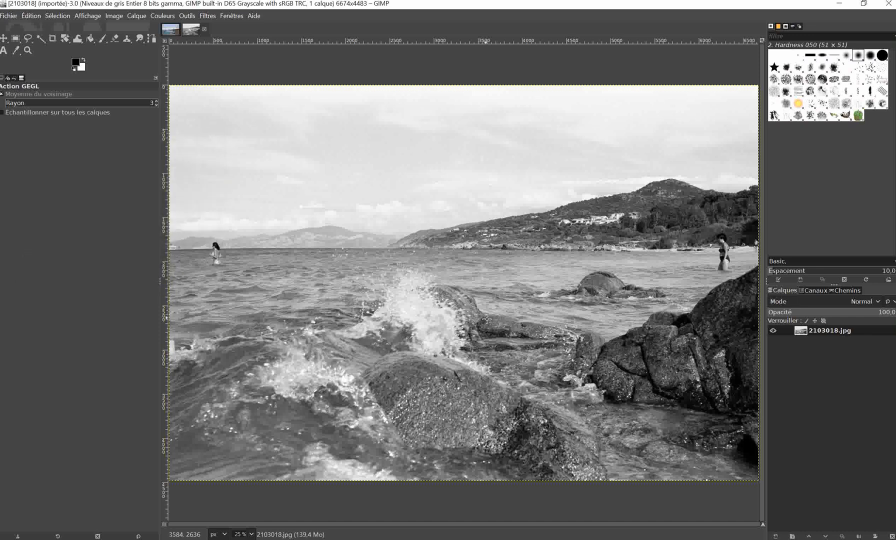
View the whole photo at 24 % zoom and inspect the sky's upper-left corner at 200 % for blemishes.
{"action": "left_click", "coordinate": [242, 534]}
{"action": "key", "text": "Return"}
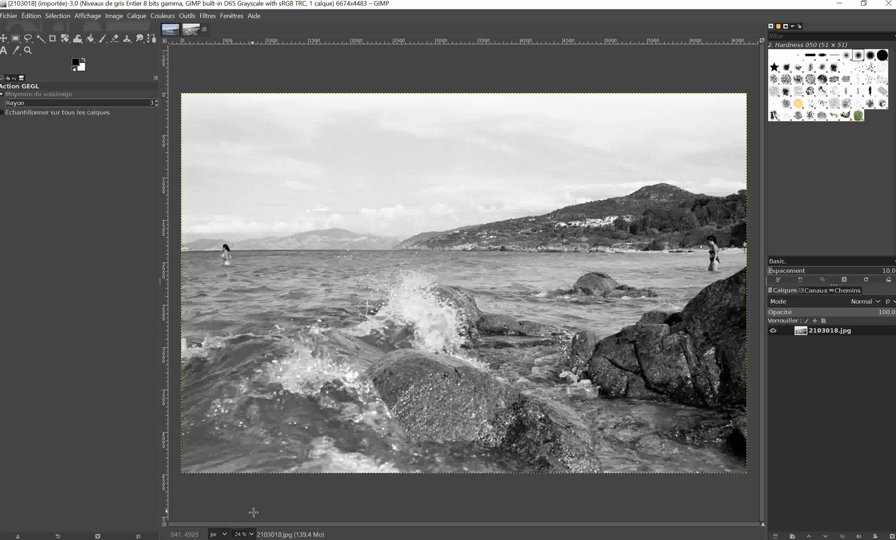
{"action": "left_click", "coordinate": [252, 535]}
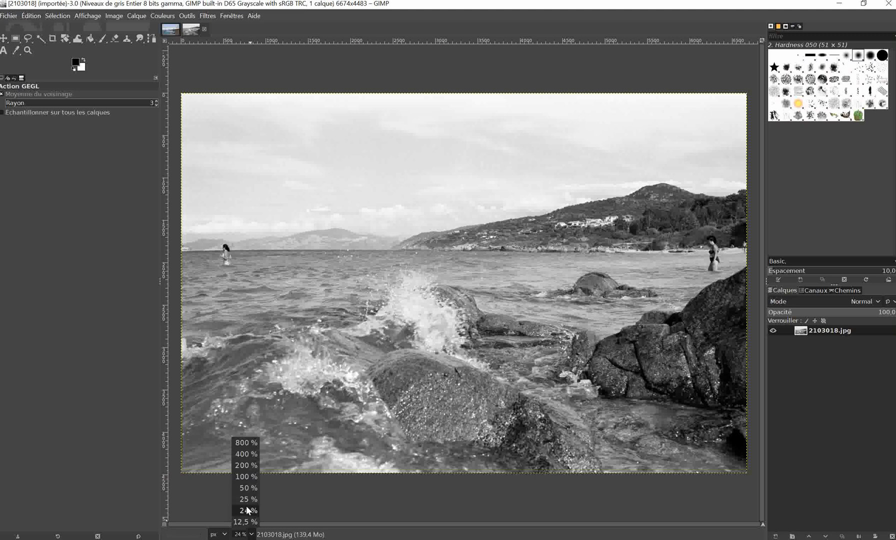
{"action": "left_click", "coordinate": [245, 466]}
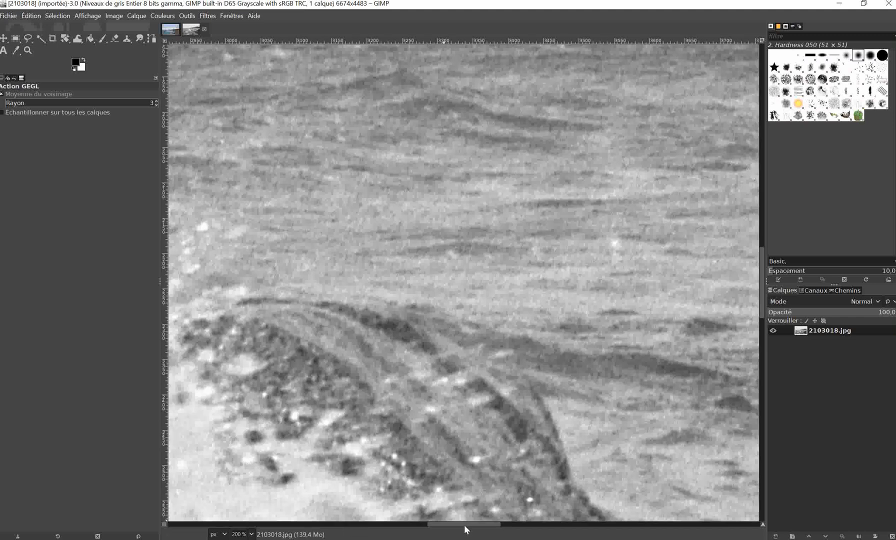
{"action": "left_click_drag", "start_coordinate": [464, 524], "coordinate": [179, 523]}
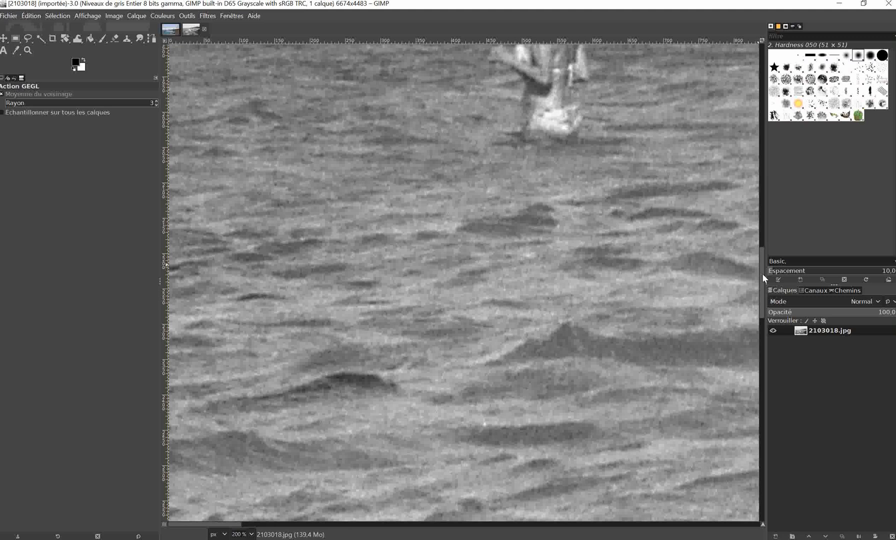
{"action": "left_click_drag", "start_coordinate": [763, 273], "coordinate": [756, 47]}
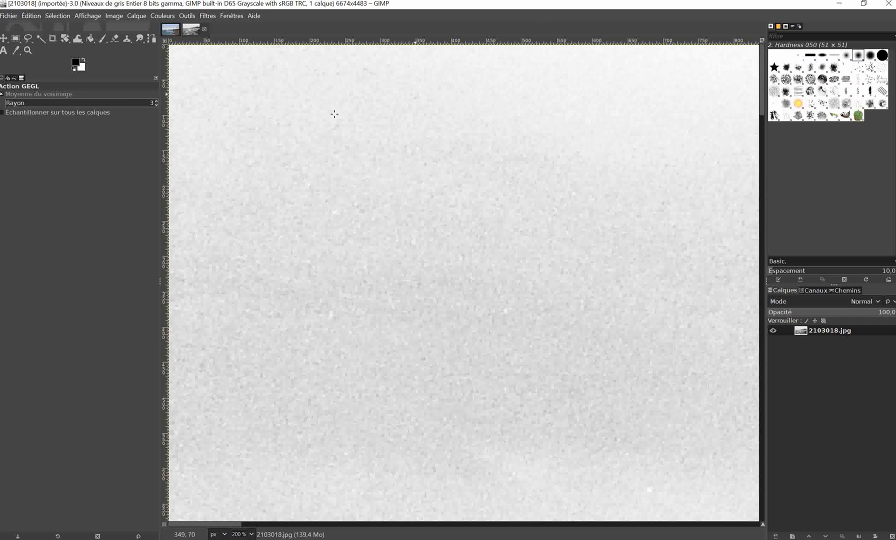
With the Clone tool at brush size 39, clone clean sky over the white spot near the photo's right edge.
{"action": "left_click", "coordinate": [125, 38]}
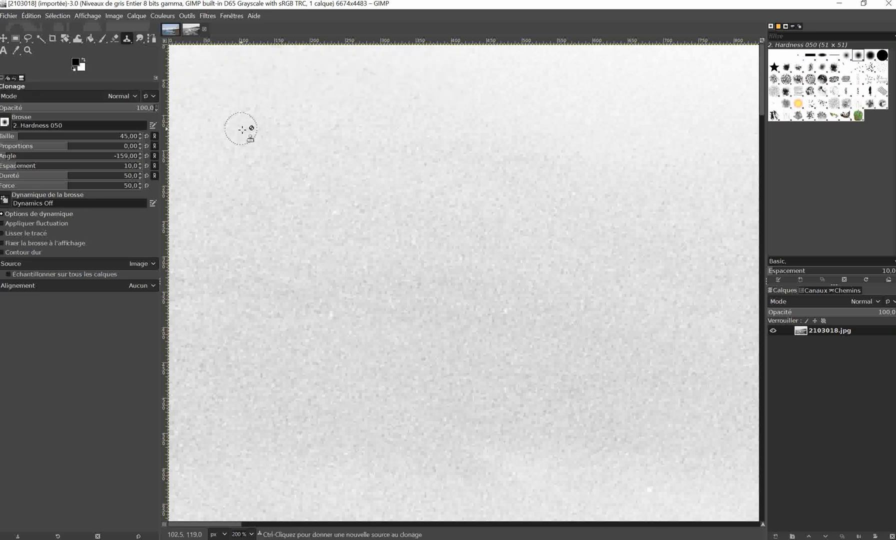
{"action": "left_click_drag", "start_coordinate": [18, 136], "coordinate": [27, 136]}
{"action": "left_click_drag", "start_coordinate": [219, 527], "coordinate": [769, 522]}
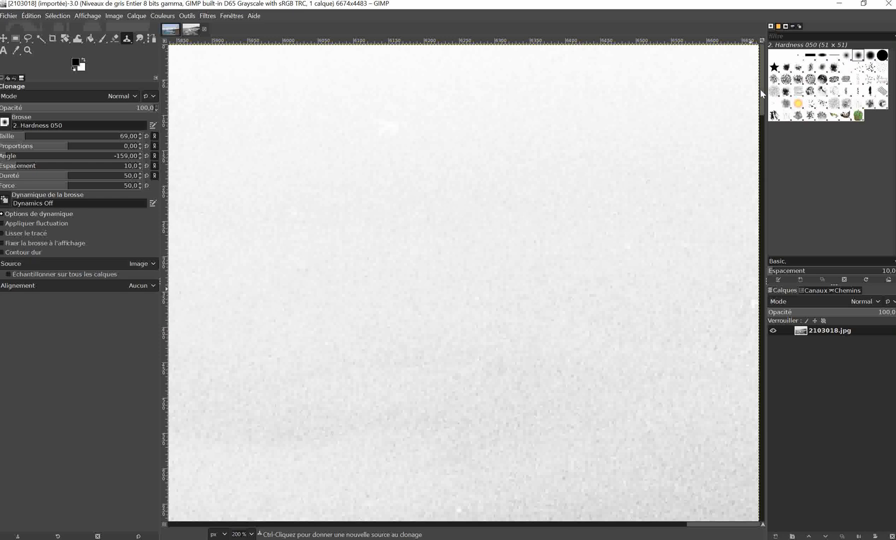
{"action": "left_click_drag", "start_coordinate": [760, 79], "coordinate": [766, 143]}
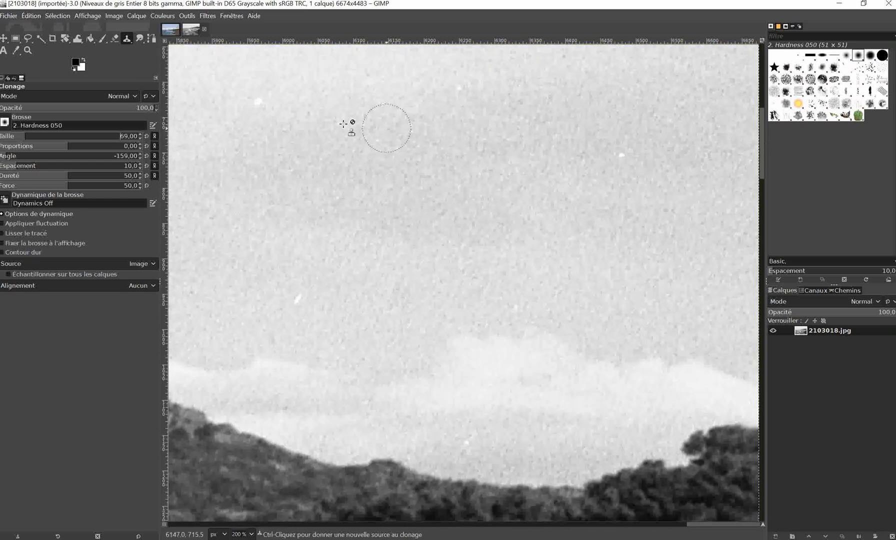
{"action": "left_click", "coordinate": [20, 136]}
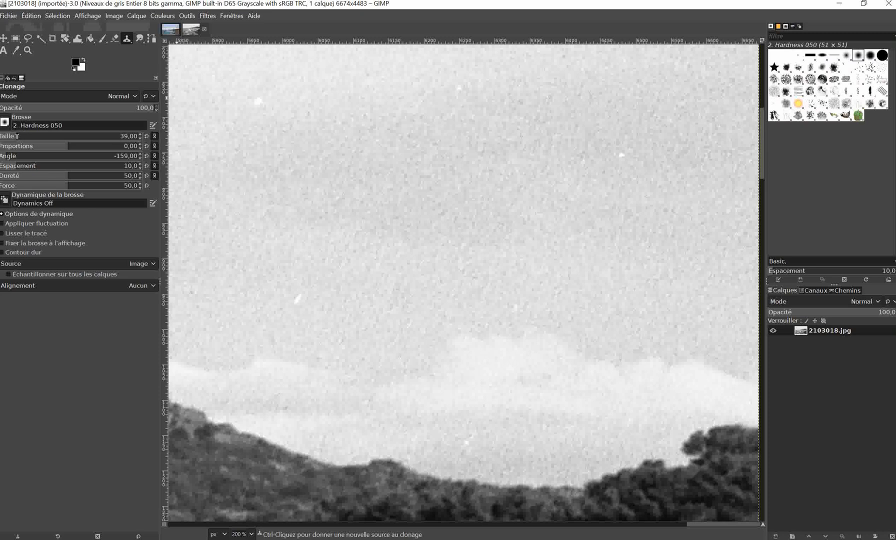
{"action": "left_click", "coordinate": [647, 157]}
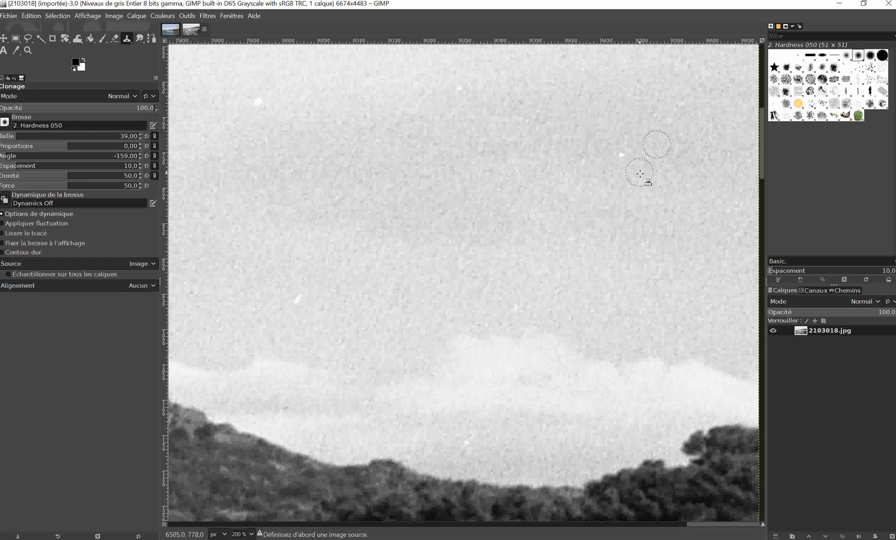
{"action": "left_click", "coordinate": [655, 146], "text": "ctrl"}
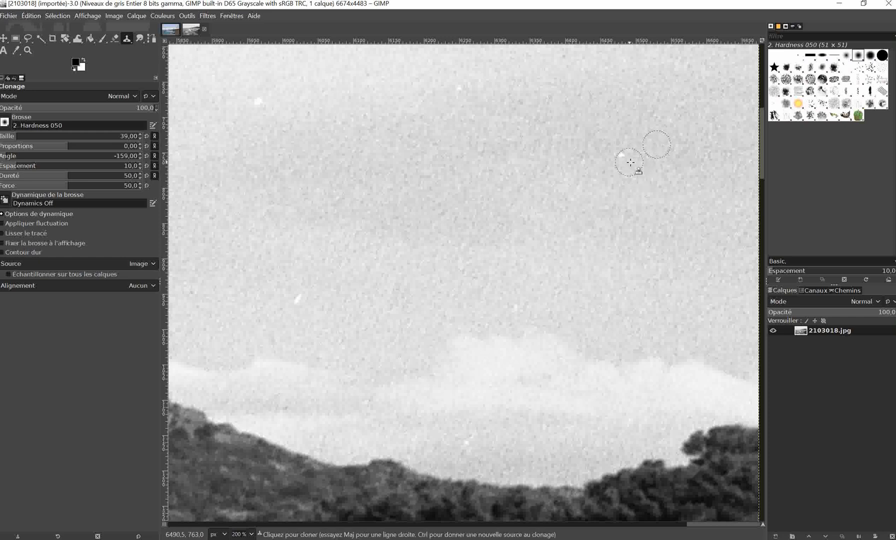
{"action": "left_click", "coordinate": [628, 161]}
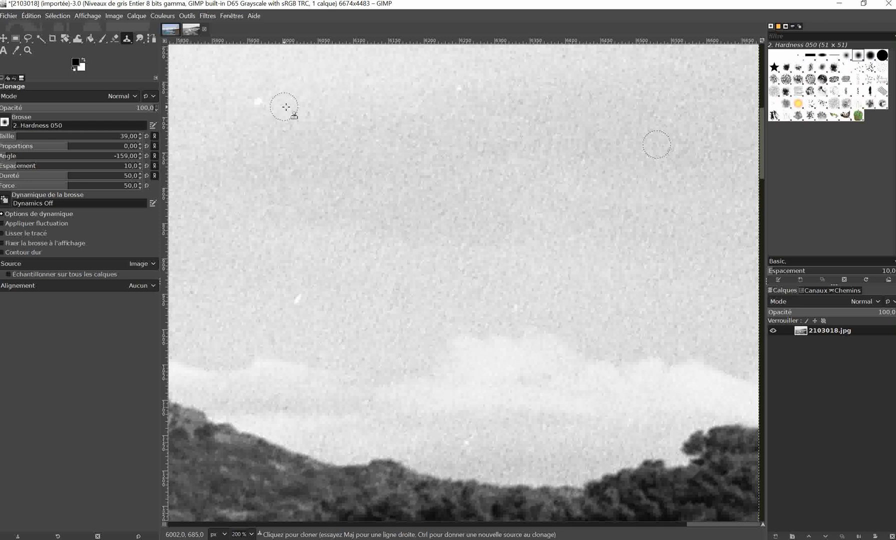
Clone neighbouring clean sky over the two other large white spots above the hill on the photo's right side.
{"action": "key", "text": "ctrl"}
{"action": "left_click", "coordinate": [287, 105], "text": "ctrl"}
{"action": "left_click", "coordinate": [262, 104]}
{"action": "key", "text": "shift"}
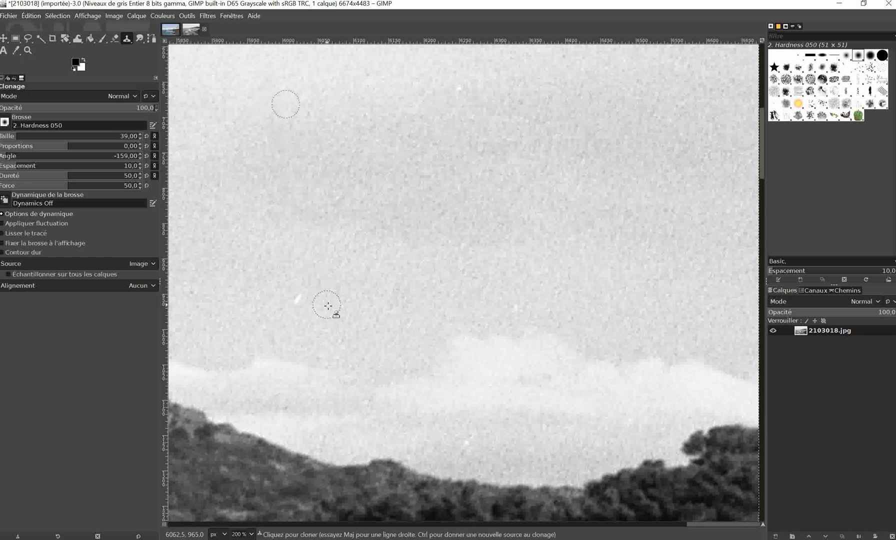
{"action": "key", "text": "ctrl"}
{"action": "left_click", "coordinate": [332, 299], "text": "ctrl"}
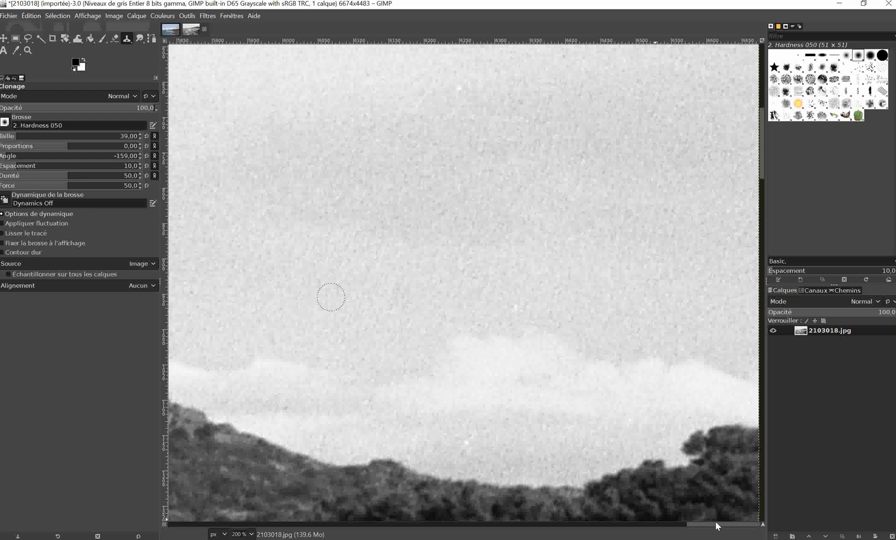
Set the clone brush size to 48 and cover the white arc and dot in the clouds near the photo's left edge.
{"action": "left_click_drag", "start_coordinate": [715, 524], "coordinate": [198, 538]}
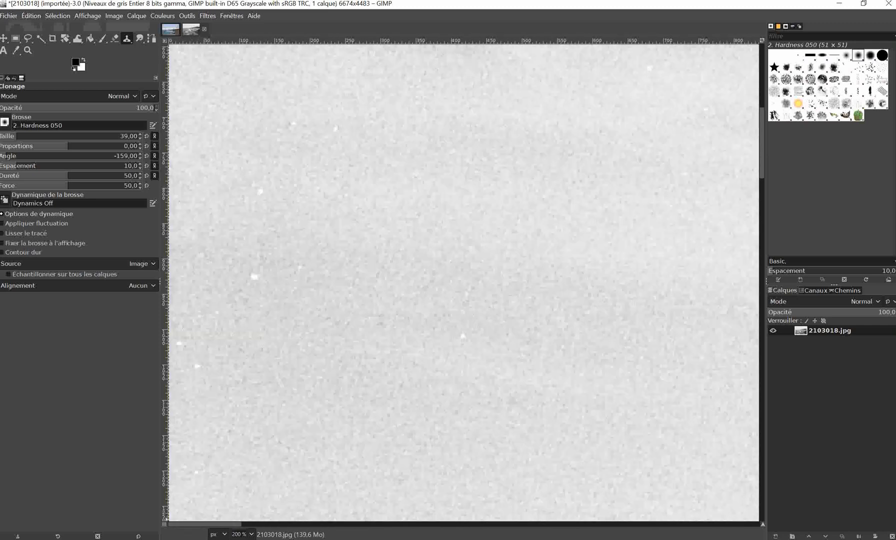
{"action": "left_click_drag", "start_coordinate": [763, 143], "coordinate": [761, 194]}
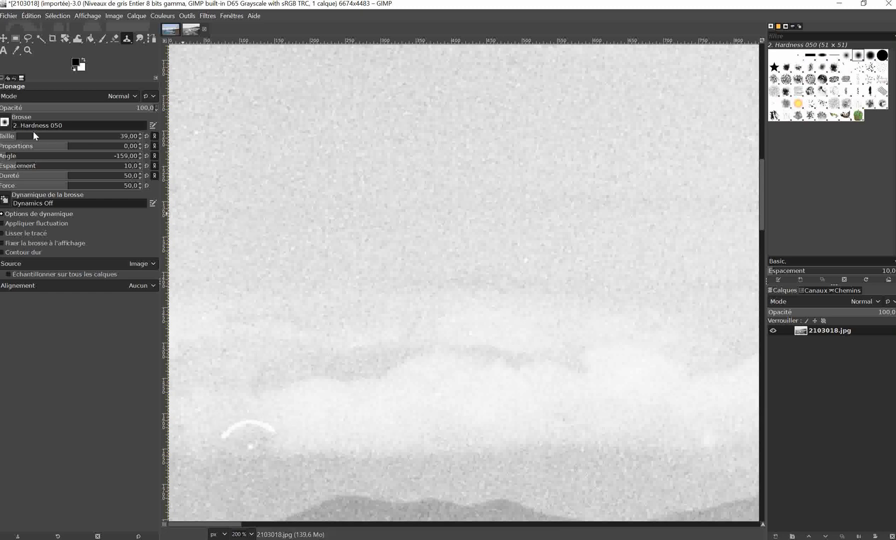
{"action": "left_click_drag", "start_coordinate": [17, 136], "coordinate": [20, 136]}
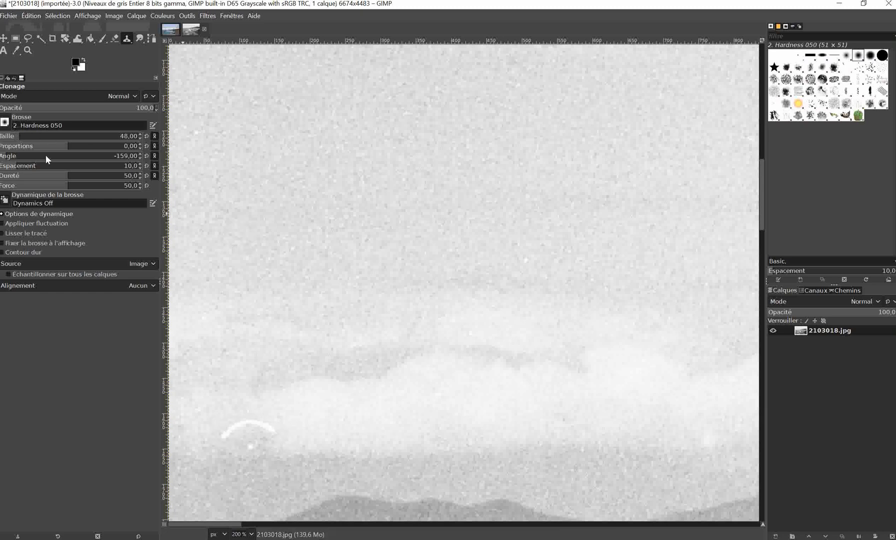
{"action": "left_click", "coordinate": [285, 404], "text": "ctrl"}
{"action": "mouse_move", "coordinate": [280, 435]}
{"action": "left_mouse_down"}
{"action": "mouse_move", "coordinate": [242, 426]}
{"action": "mouse_move", "coordinate": [229, 443]}
{"action": "left_mouse_up"}
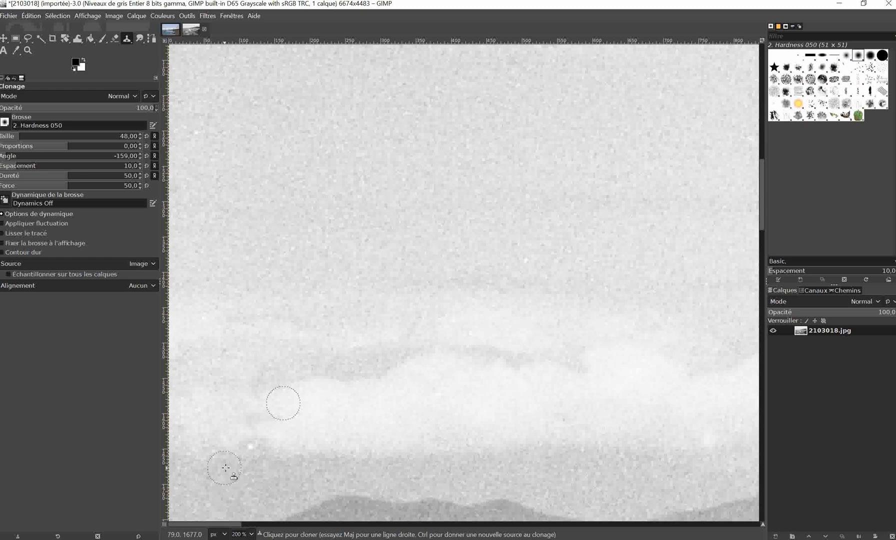
{"action": "left_click", "coordinate": [247, 473], "text": "ctrl"}
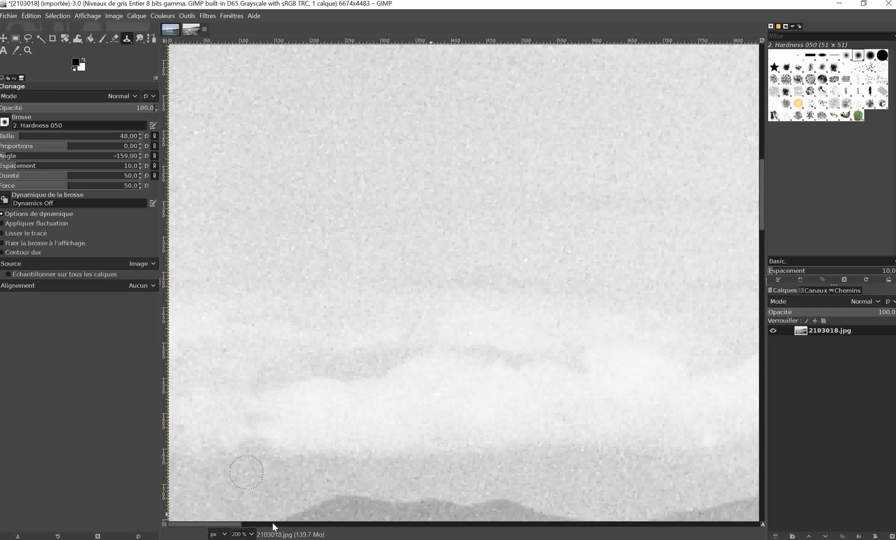
Check the top of the sky at the photo's left edge and review the whole photo at 24 % zoom.
{"action": "left_click_drag", "start_coordinate": [760, 212], "coordinate": [768, 47]}
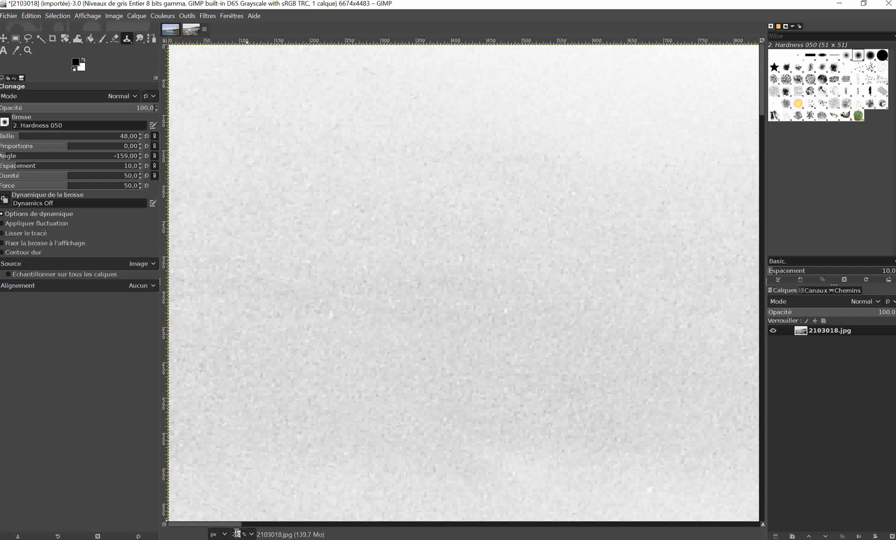
{"action": "type", "text": "4"}
{"action": "key", "text": "Return"}
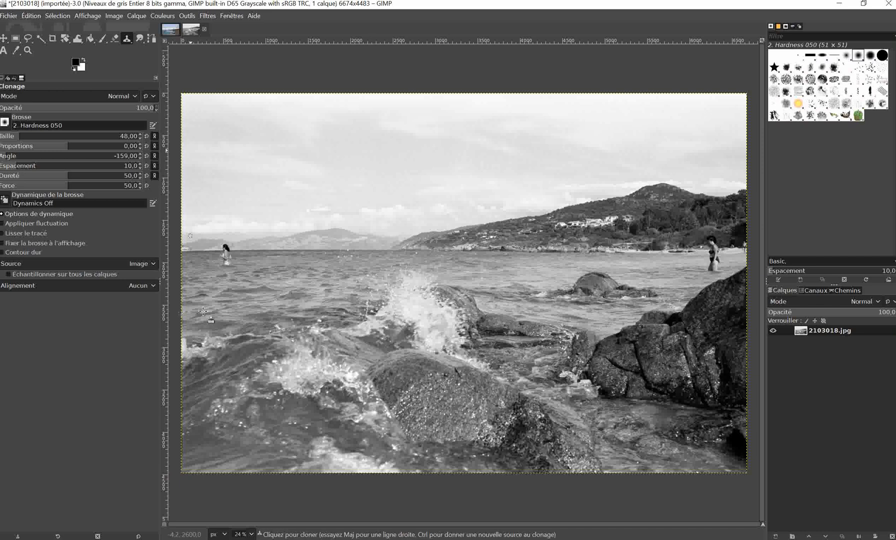